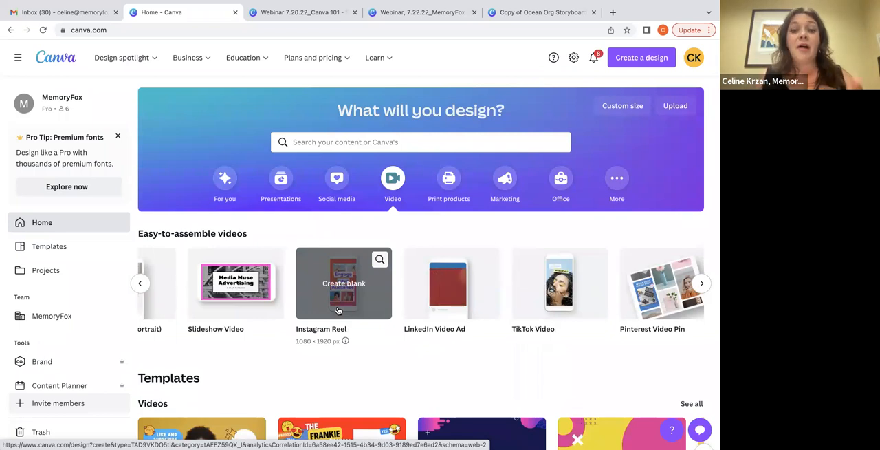
Browse the easy-to-assemble video formats back to the beginning of the list
{"action": "left_click", "coordinate": [140, 283]}
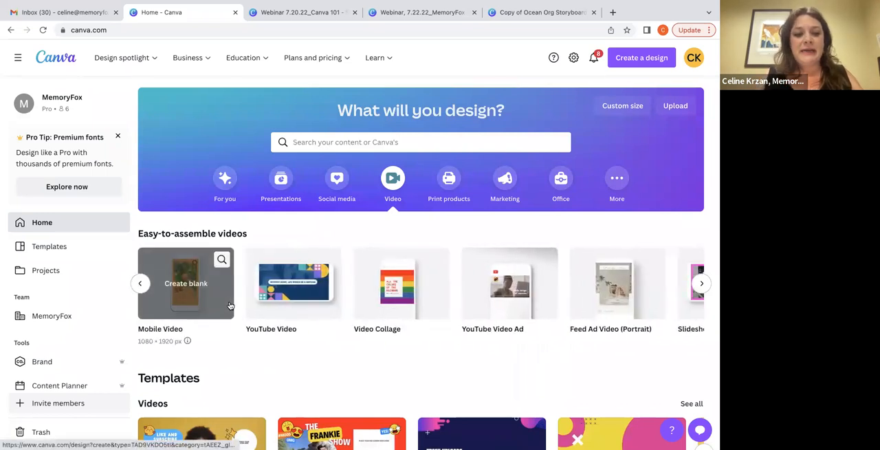
{"action": "left_click", "coordinate": [141, 283]}
{"action": "mouse_move", "coordinate": [165, 288]}
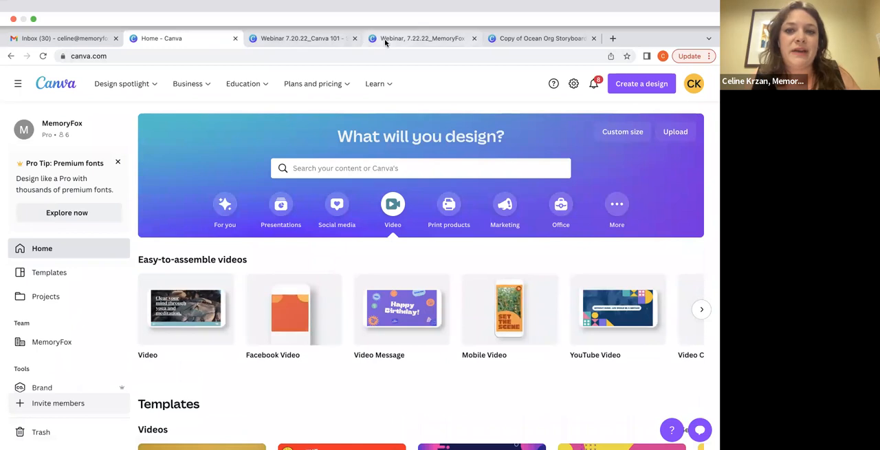
In the Webinar, 7.22.22 MemoryFox video design, apply all 5 pages of the Video Introduction Photography Portfolio Video template
{"action": "left_click", "coordinate": [384, 39]}
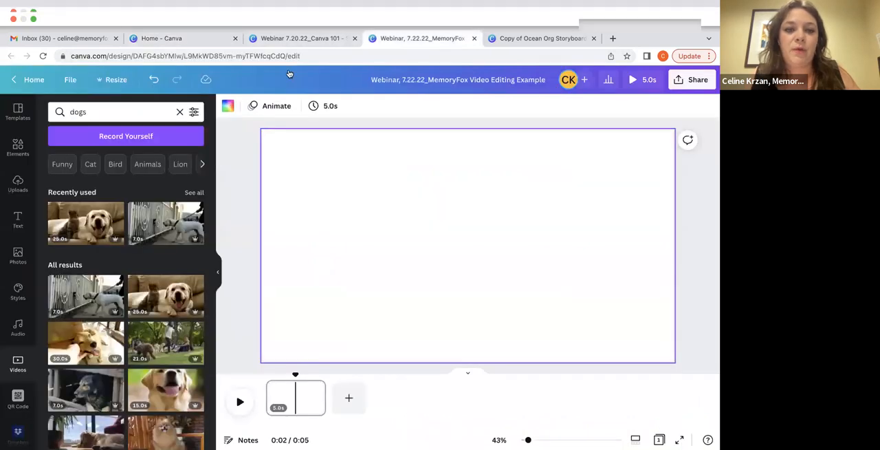
{"action": "left_click", "coordinate": [7, 94]}
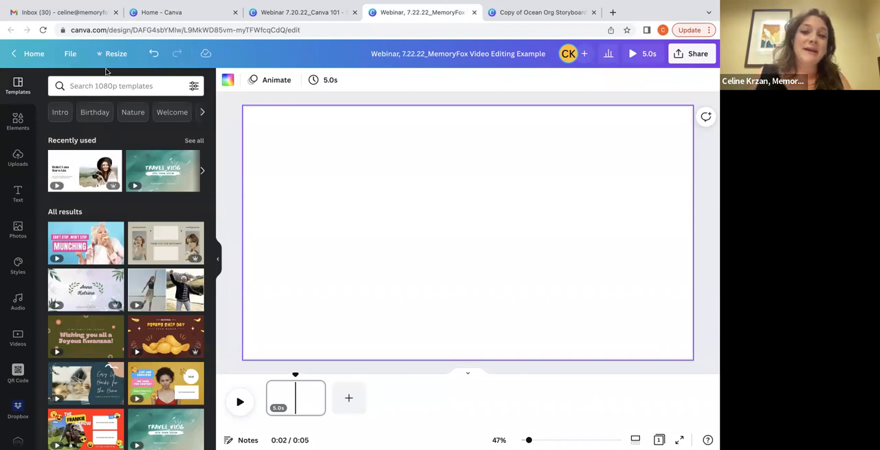
{"action": "left_click", "coordinate": [95, 165]}
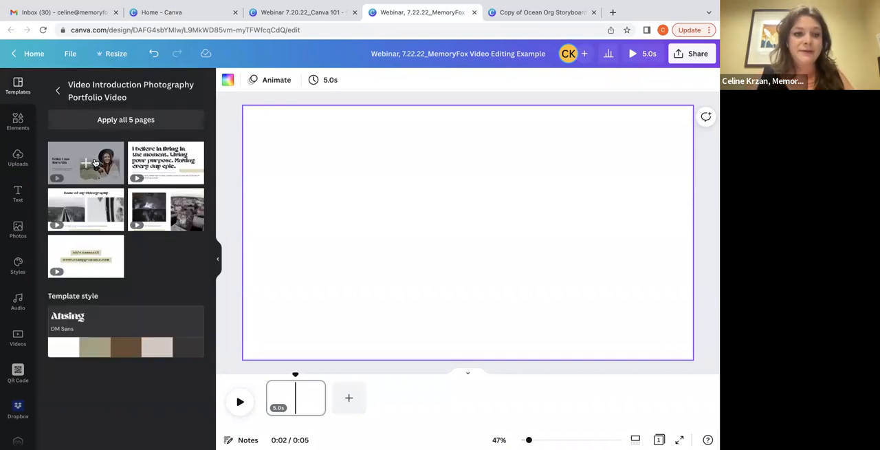
{"action": "left_click", "coordinate": [109, 124]}
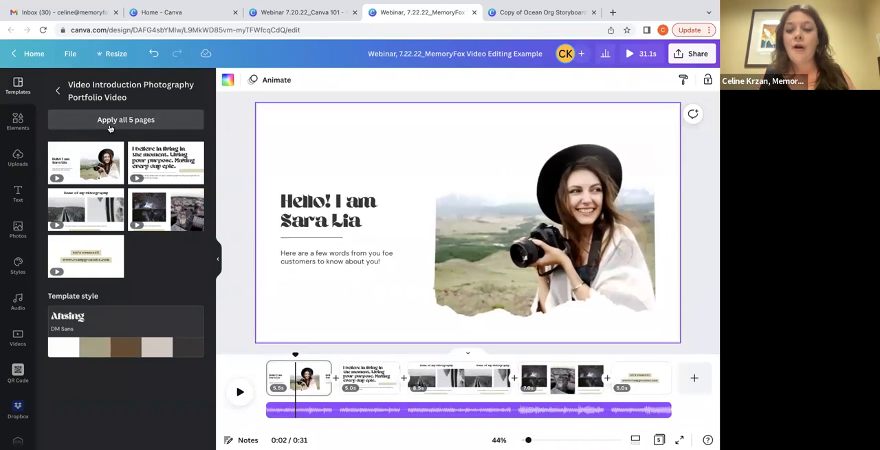
Apply the brand kit's Decoy and Hoss Round fonts to the second page
{"action": "scroll", "coordinate": [20, 317], "scroll_direction": "down", "scroll_amount": 1}
{"action": "scroll", "coordinate": [21, 318], "scroll_direction": "down", "scroll_amount": 3}
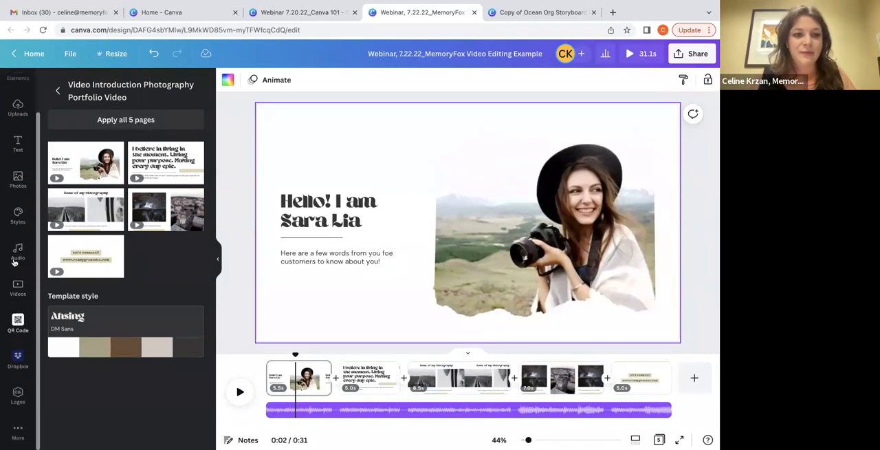
{"action": "left_click", "coordinate": [18, 216]}
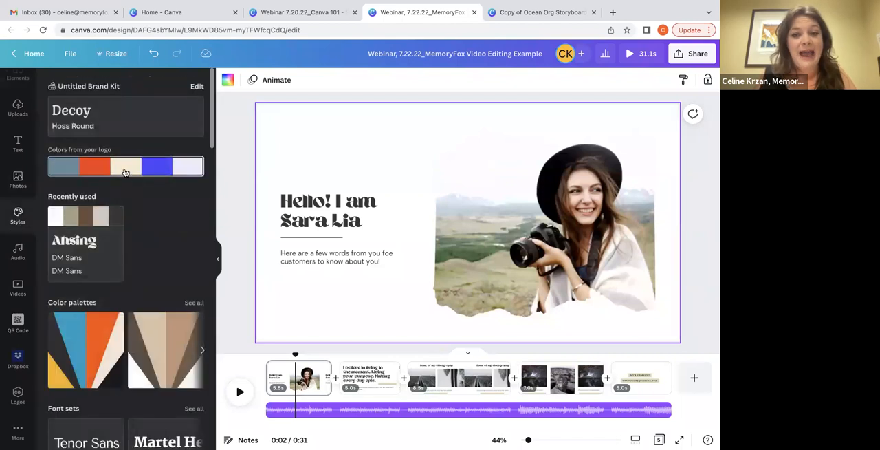
{"action": "left_click", "coordinate": [369, 377]}
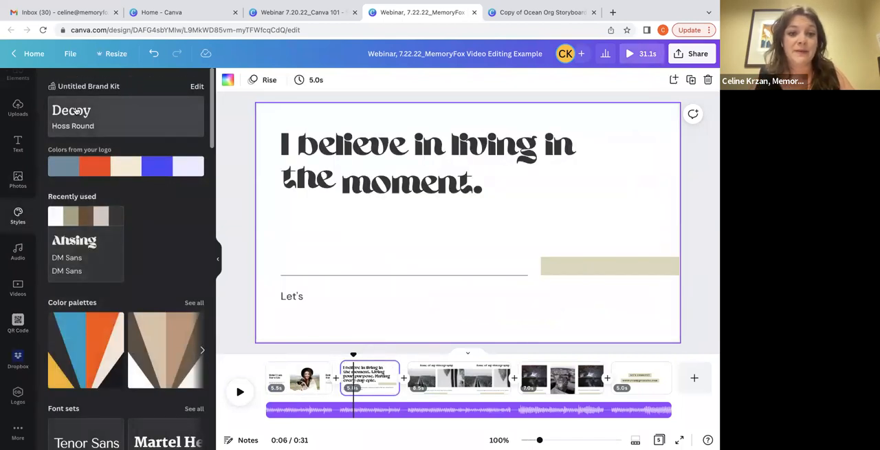
{"action": "left_click", "coordinate": [75, 110]}
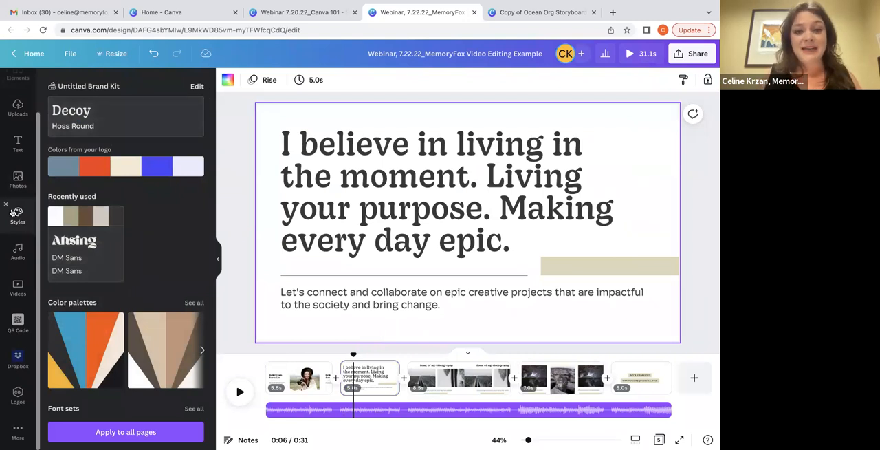
{"action": "left_click", "coordinate": [74, 104]}
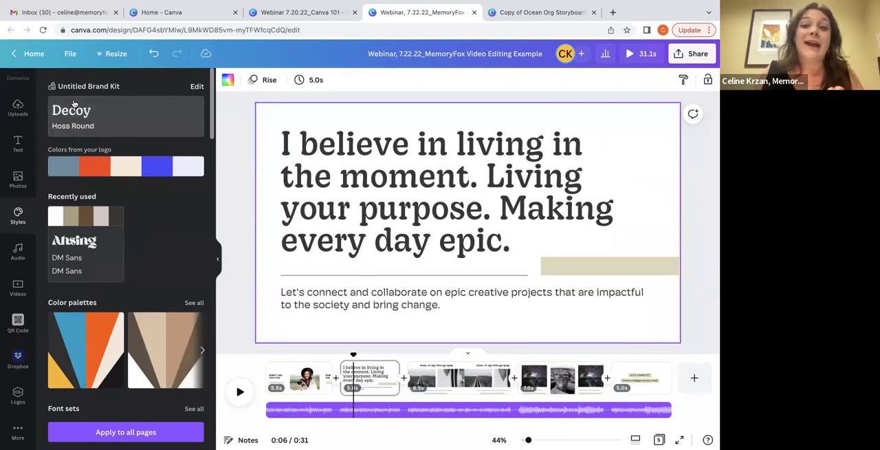
Shuffle the logo colors on the second page to an orange-red background and set its heading text to white
{"action": "left_click", "coordinate": [96, 172]}
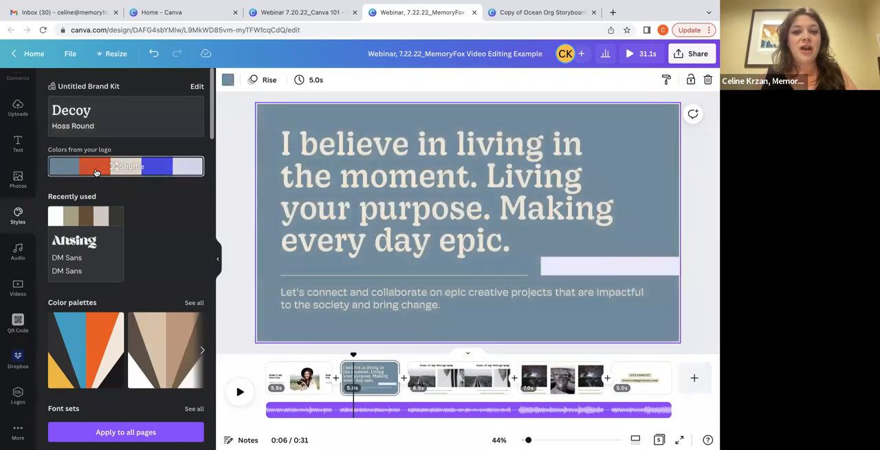
{"action": "left_click", "coordinate": [90, 165]}
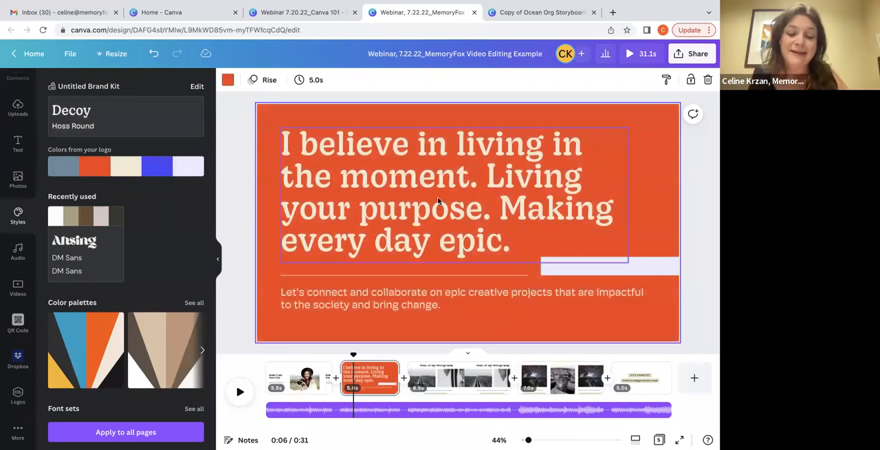
{"action": "left_click", "coordinate": [321, 173]}
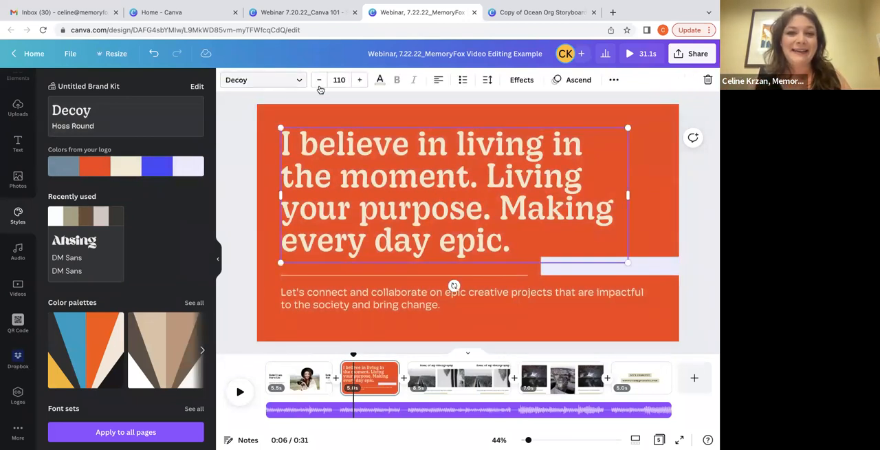
{"action": "left_click", "coordinate": [379, 80]}
{"action": "left_click", "coordinate": [59, 163]}
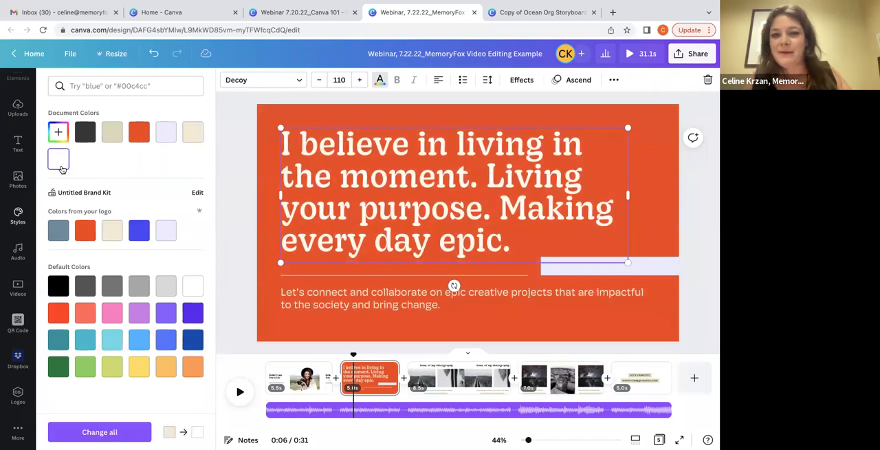
Look through the font sets and style combinations for the first page, and view the Ocean Org storyboard design
{"action": "left_click", "coordinate": [285, 375]}
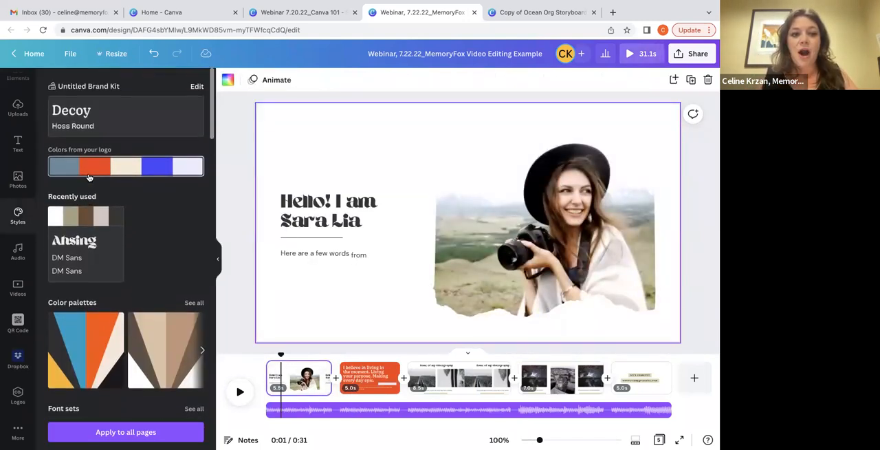
{"action": "scroll", "coordinate": [82, 172], "scroll_direction": "down", "scroll_amount": 5}
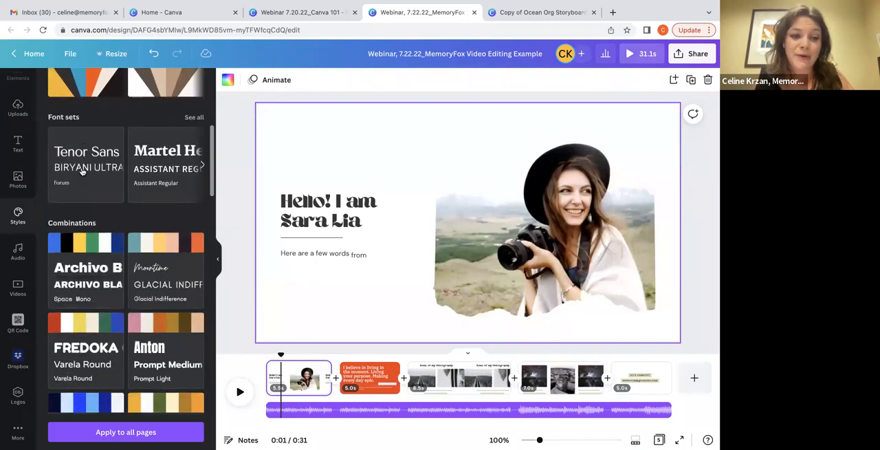
{"action": "scroll", "coordinate": [81, 110], "scroll_direction": "up", "scroll_amount": 5}
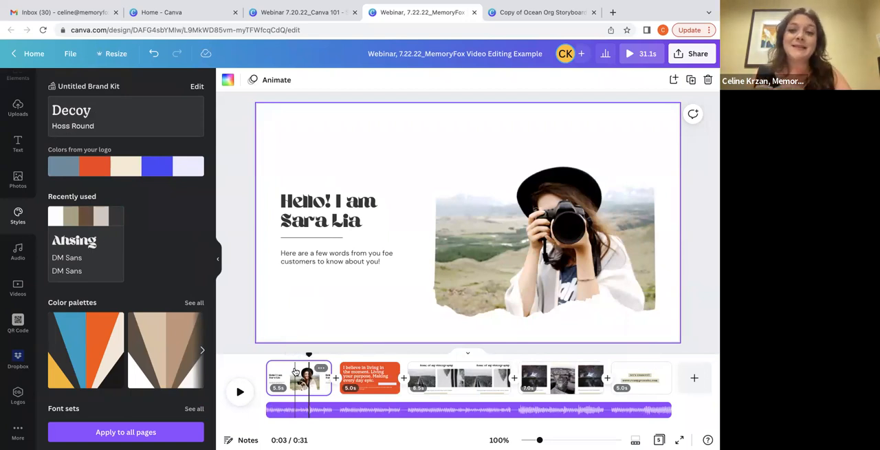
{"action": "left_click", "coordinate": [523, 12]}
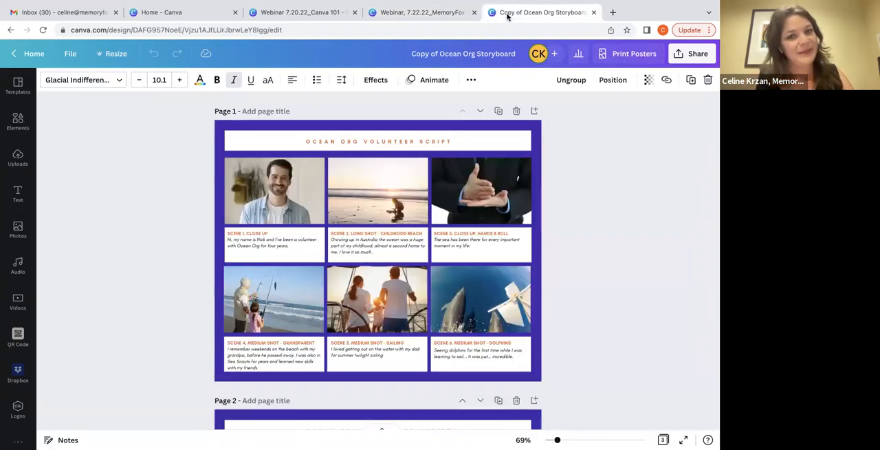
{"action": "left_click", "coordinate": [407, 13]}
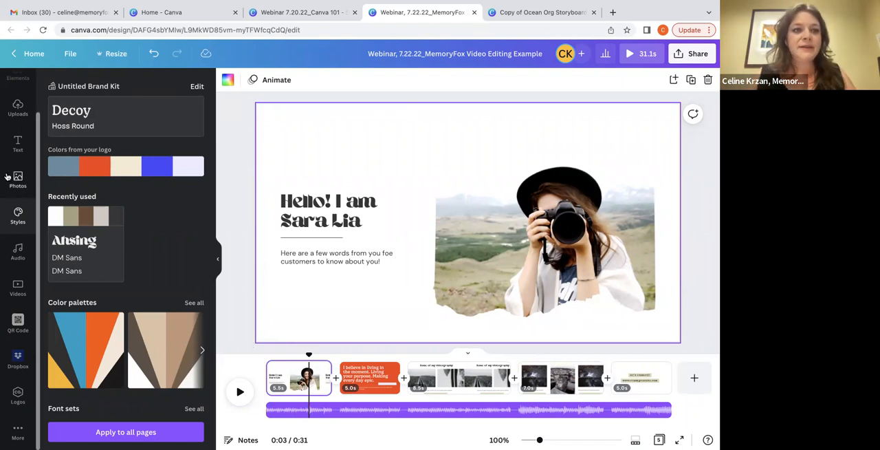
Search the templates for "nonprofit", narrowed to Donate, and replace the first page with the "donate today" video template
{"action": "scroll", "coordinate": [9, 177], "scroll_direction": "up", "scroll_amount": 1}
{"action": "left_click", "coordinate": [19, 92]}
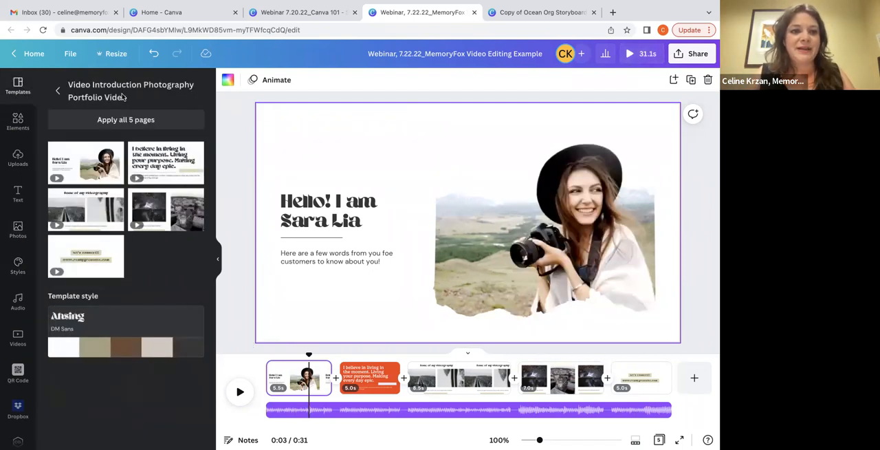
{"action": "left_click", "coordinate": [58, 92]}
{"action": "left_click", "coordinate": [61, 87]}
{"action": "type", "text": "nonprofit"}
{"action": "key", "text": "Return"}
{"action": "scroll", "coordinate": [118, 194], "scroll_direction": "down", "scroll_amount": 1}
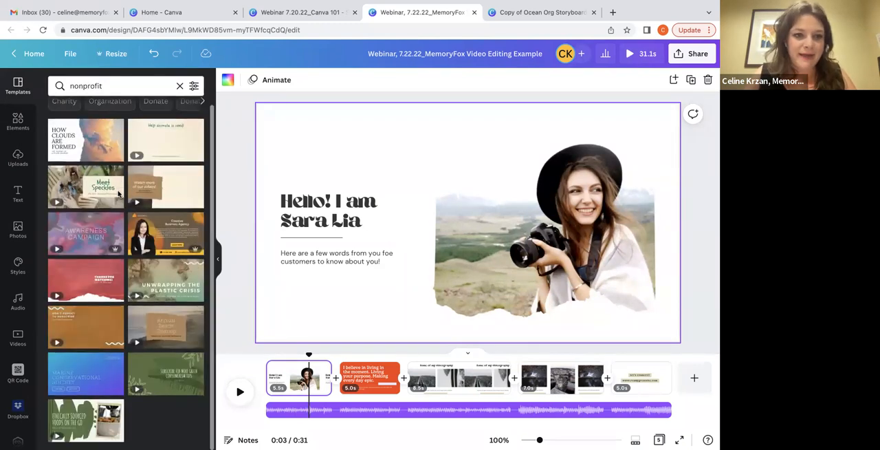
{"action": "left_click", "coordinate": [156, 103]}
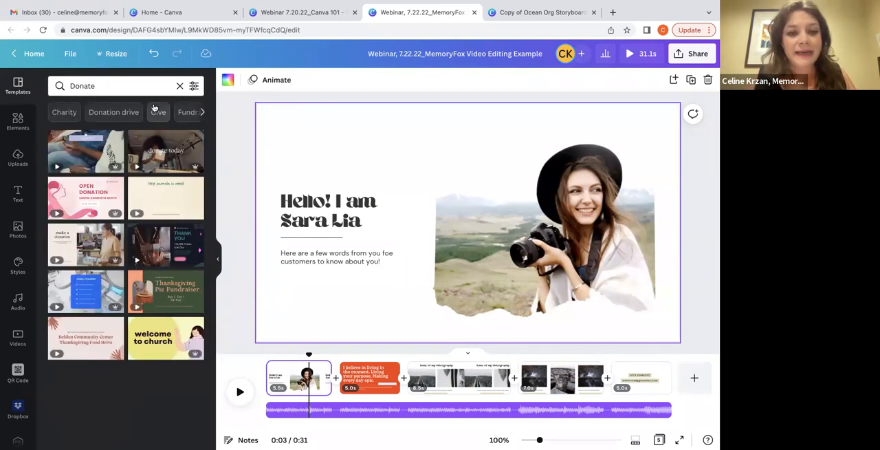
{"action": "left_click", "coordinate": [139, 145]}
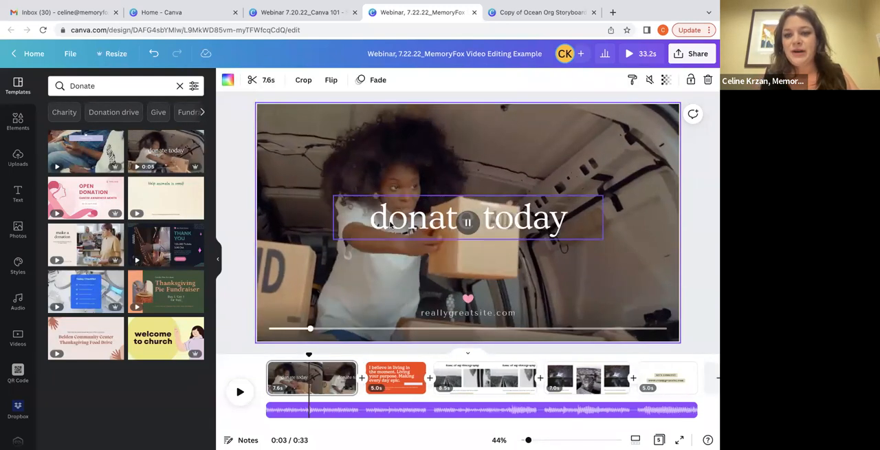
Replace the website text below the heart on the first page with "memoryfox.io"
{"action": "double_click", "coordinate": [361, 220]}
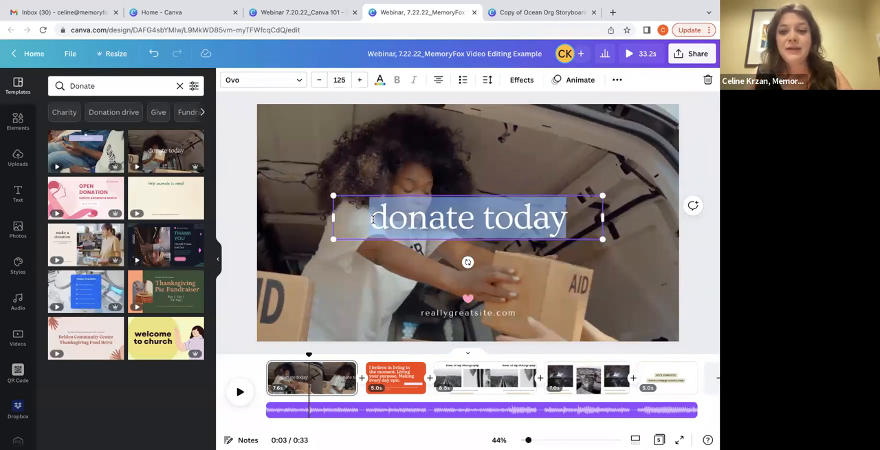
{"action": "left_click", "coordinate": [451, 314]}
{"action": "left_click", "coordinate": [451, 314]}
{"action": "type", "text": "memoryfox.io"}
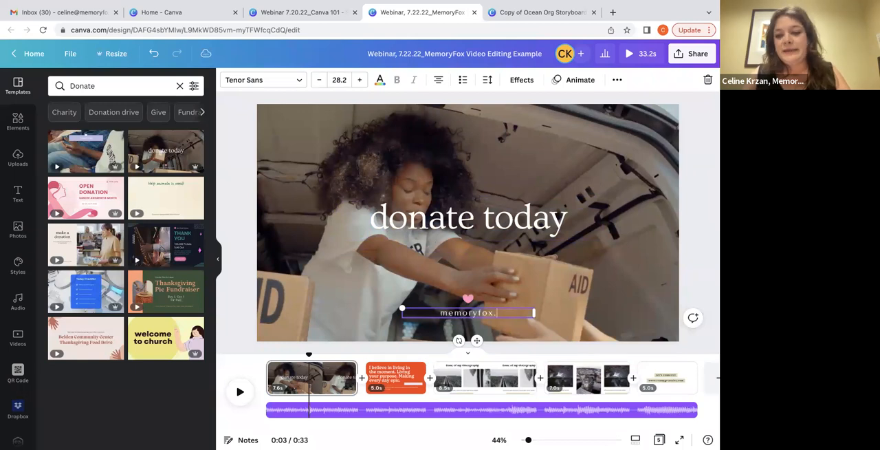
{"action": "left_click", "coordinate": [376, 296]}
Undo the website text change on the first page
{"action": "left_click", "coordinate": [154, 58]}
{"action": "left_click", "coordinate": [154, 56]}
{"action": "left_click", "coordinate": [154, 56]}
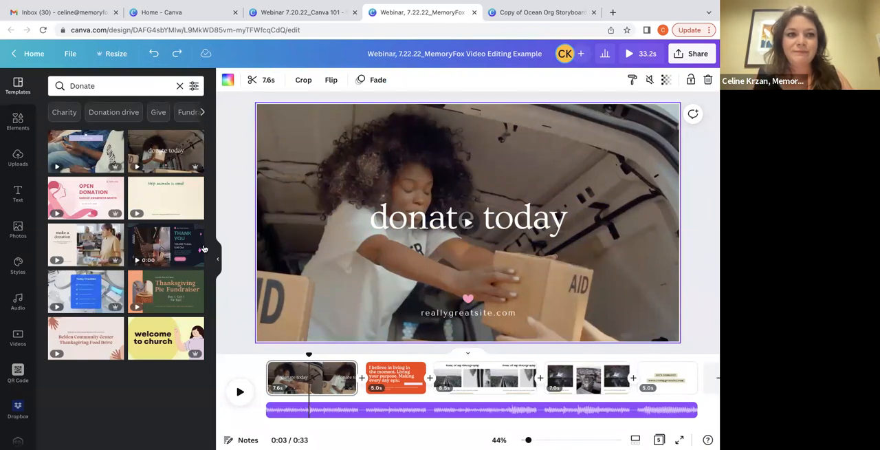
Clear the template search and examine the uploaded videos and the Dropbox import source
{"action": "left_click", "coordinate": [179, 86]}
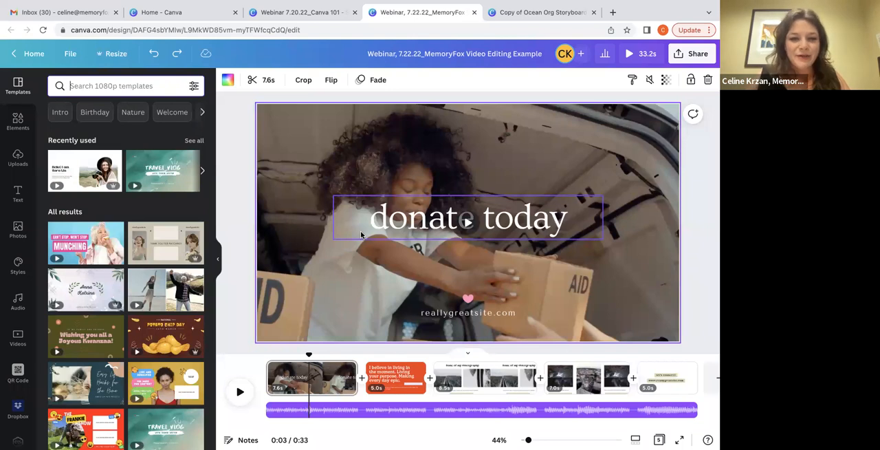
{"action": "left_click", "coordinate": [18, 159]}
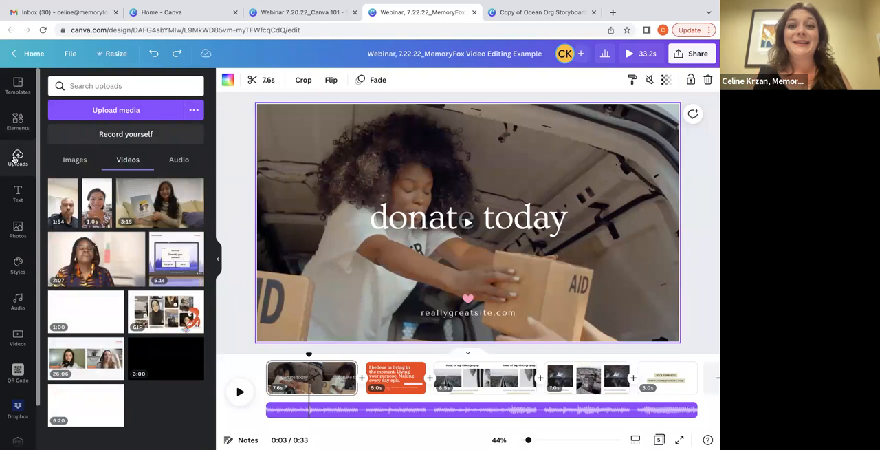
{"action": "scroll", "coordinate": [18, 206], "scroll_direction": "down", "scroll_amount": 1}
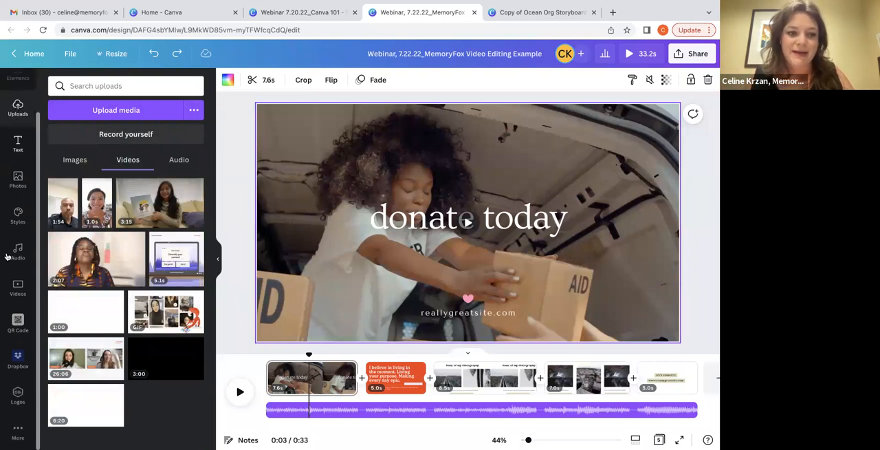
{"action": "left_click", "coordinate": [12, 359]}
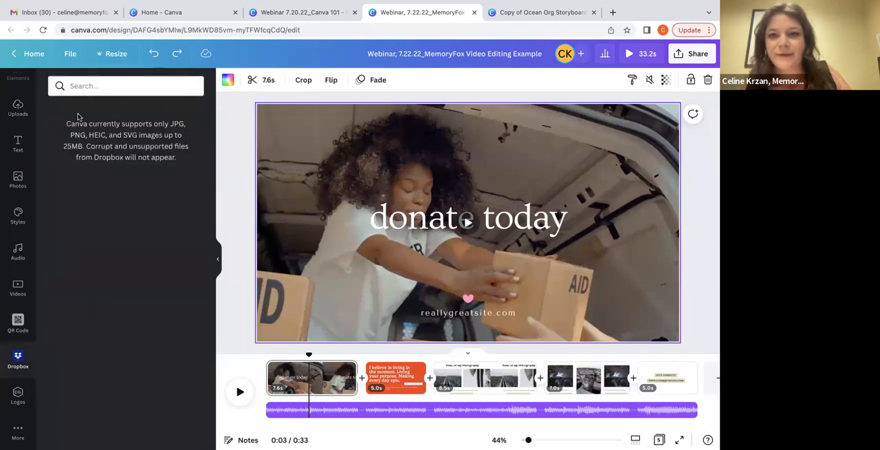
Delete the first page's background video and add the uploaded 3:15 video of the girl holding a book
{"action": "left_click", "coordinate": [10, 105]}
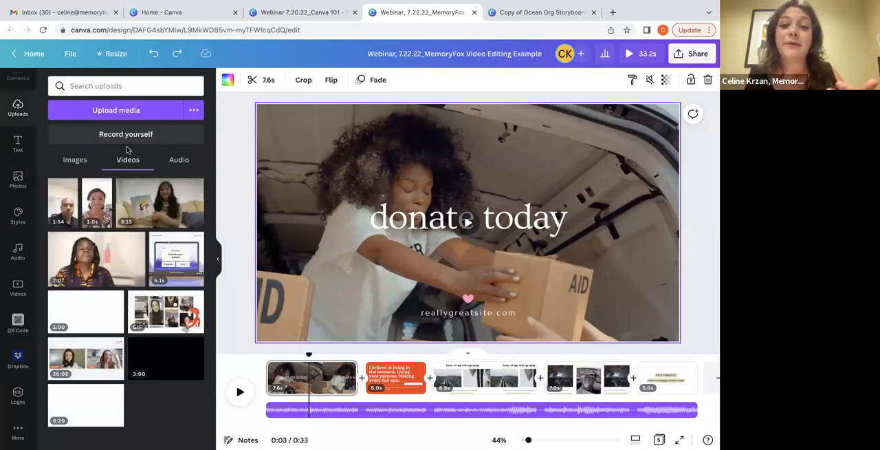
{"action": "key", "text": "Delete"}
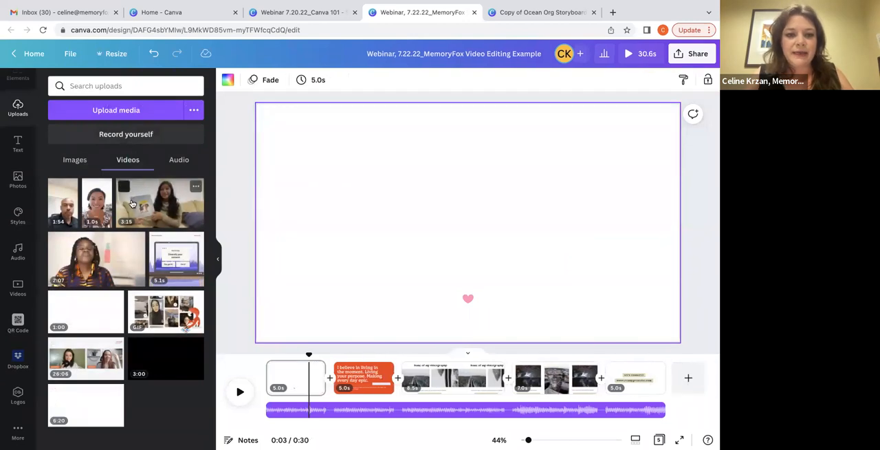
{"action": "left_click", "coordinate": [133, 205]}
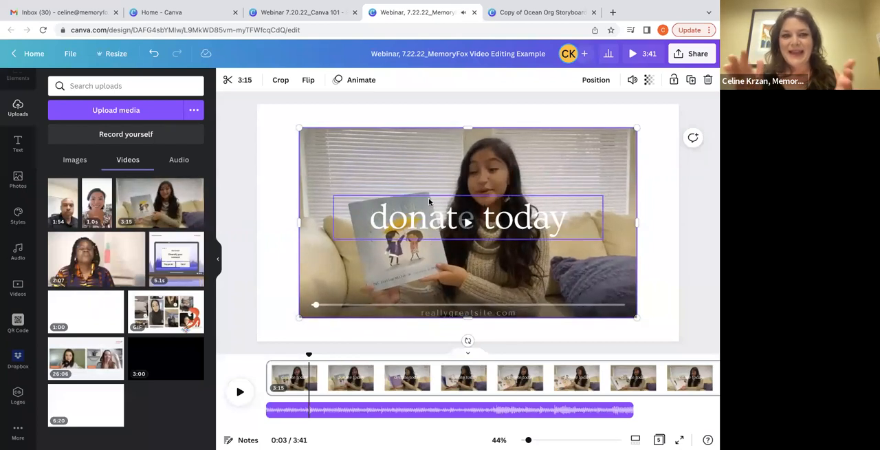
Show the rulers and guides and remove the uppermost horizontal guide from the page
{"action": "left_click", "coordinate": [73, 53]}
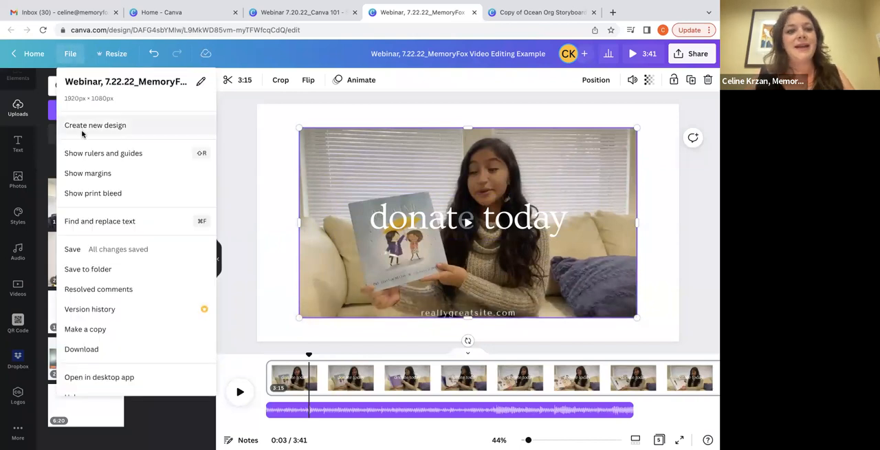
{"action": "left_click", "coordinate": [103, 153]}
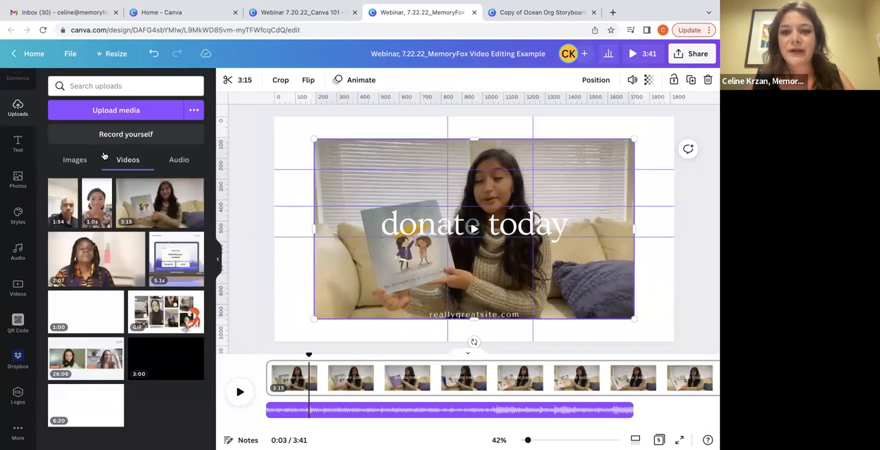
{"action": "left_click_drag", "start_coordinate": [280, 169], "coordinate": [260, 354]}
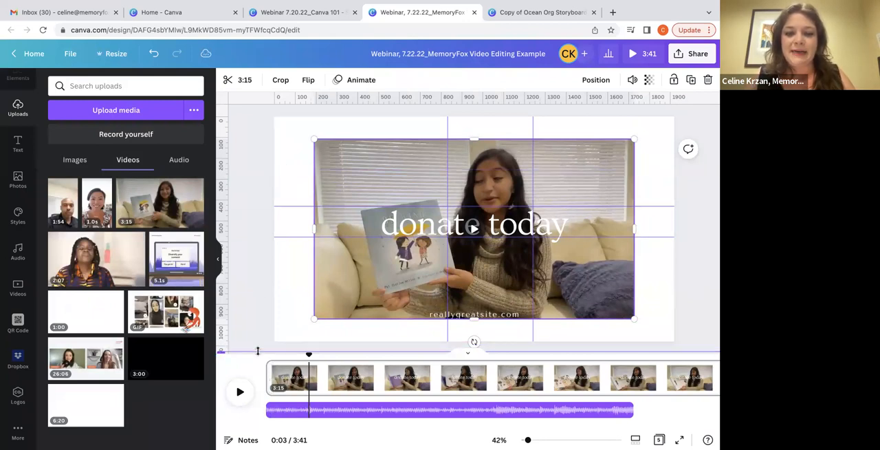
{"action": "key", "text": "Delete"}
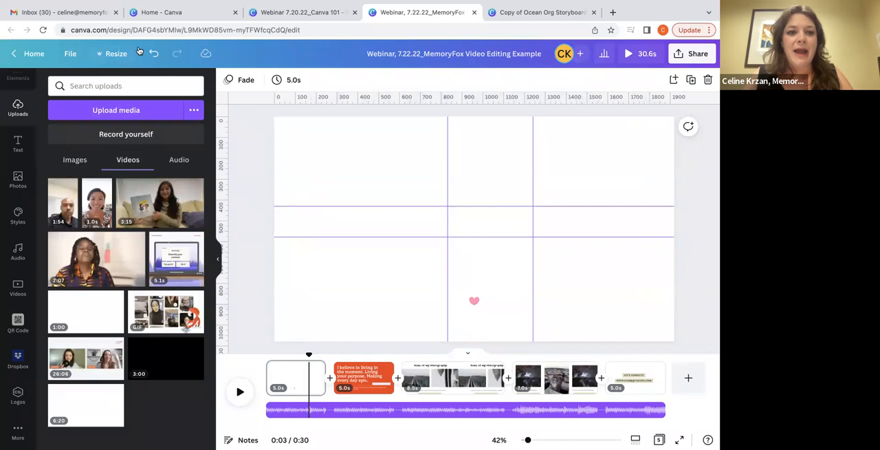
{"action": "left_click", "coordinate": [153, 53]}
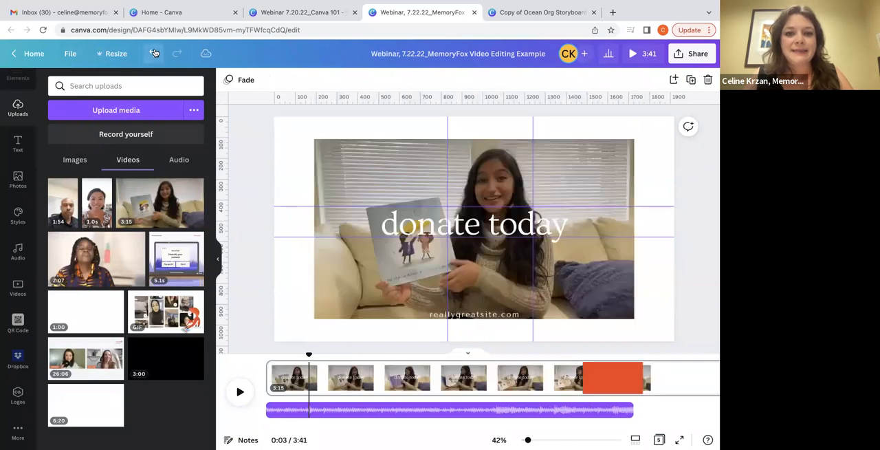
Enlarge and reposition the video of the girl inside its crop frame and apply the crop
{"action": "double_click", "coordinate": [398, 170]}
{"action": "left_click_drag", "start_coordinate": [632, 318], "coordinate": [688, 357]}
{"action": "left_click_drag", "start_coordinate": [664, 302], "coordinate": [624, 296]}
{"action": "left_click_drag", "start_coordinate": [657, 344], "coordinate": [715, 354]}
{"action": "left_click_drag", "start_coordinate": [688, 320], "coordinate": [643, 318]}
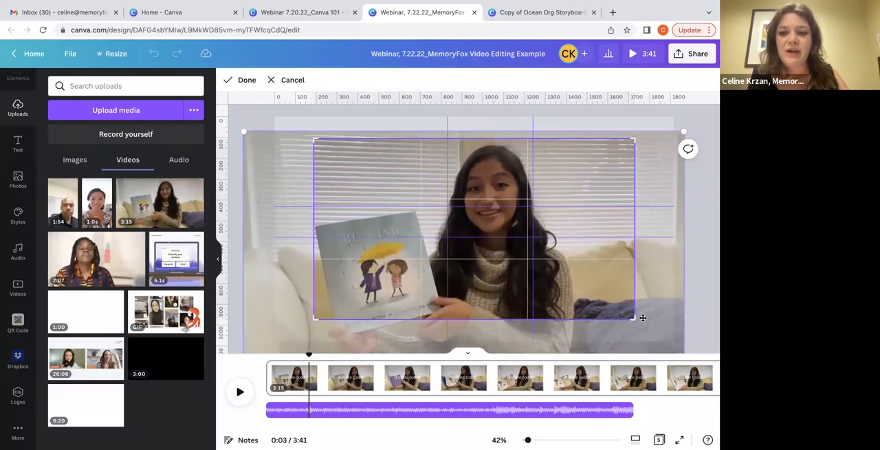
{"action": "left_click_drag", "start_coordinate": [684, 131], "coordinate": [658, 159]}
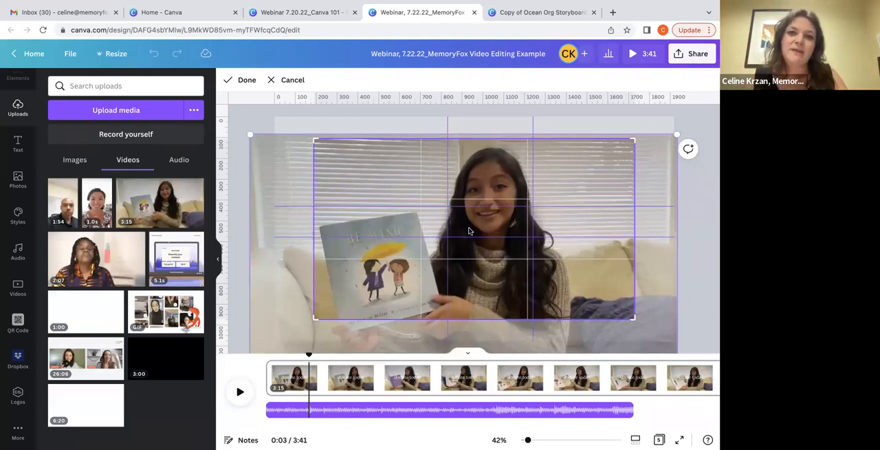
{"action": "left_click", "coordinate": [248, 82]}
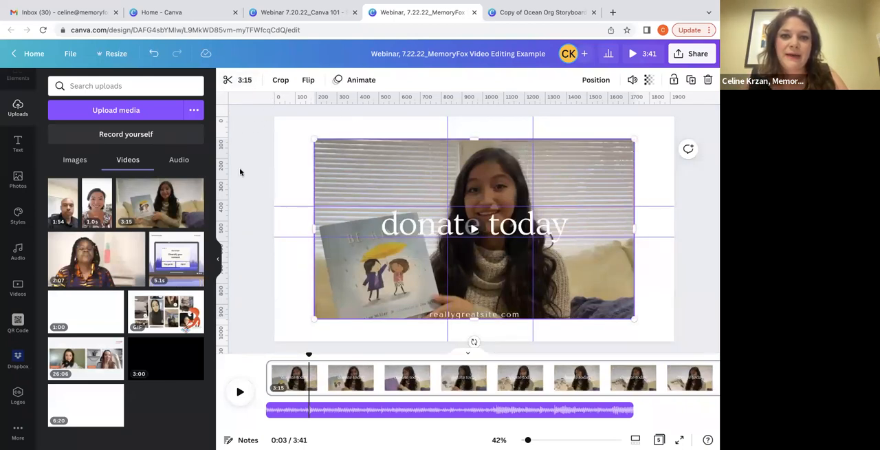
Add a vertical guide through the girl's face and a horizontal guide at 490, and hide the rulers and guides
{"action": "left_click_drag", "start_coordinate": [226, 139], "coordinate": [494, 149]}
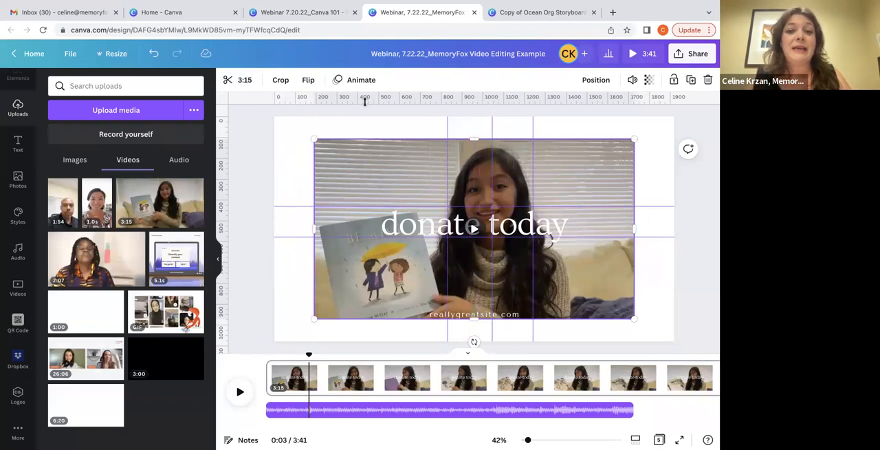
{"action": "left_click_drag", "start_coordinate": [397, 102], "coordinate": [378, 218]}
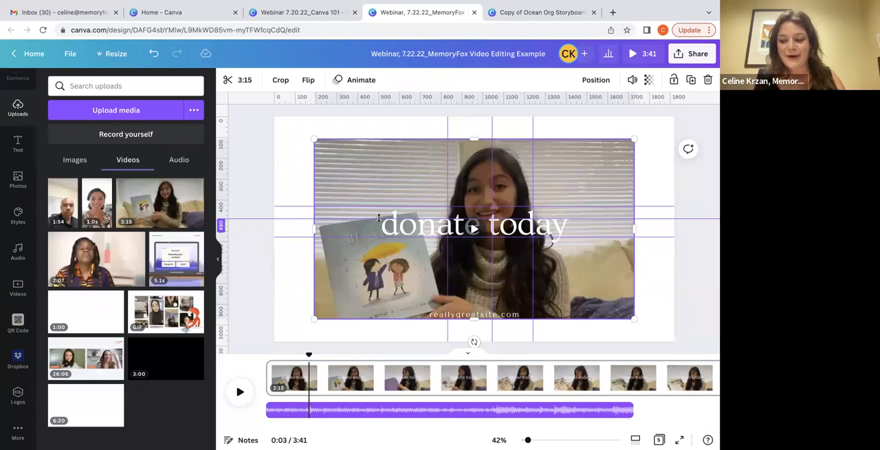
{"action": "left_click", "coordinate": [230, 117]}
{"action": "left_click", "coordinate": [70, 55]}
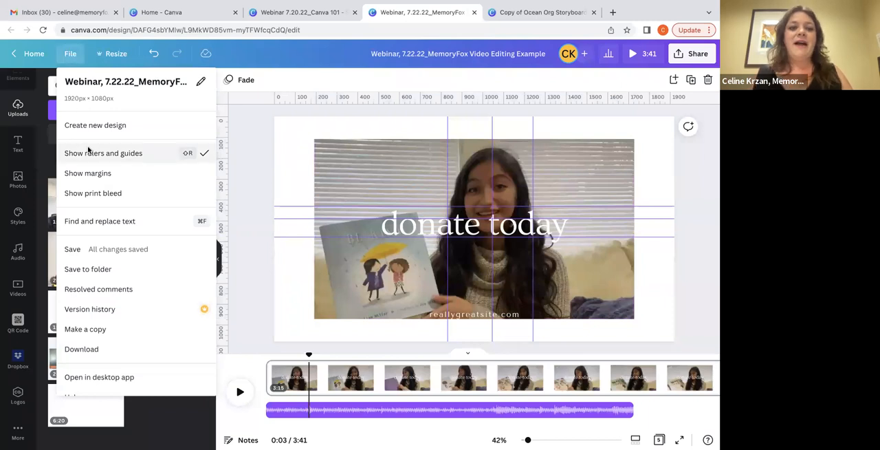
{"action": "left_click", "coordinate": [88, 149]}
Show the page margins and turn them off again
{"action": "left_click", "coordinate": [70, 53]}
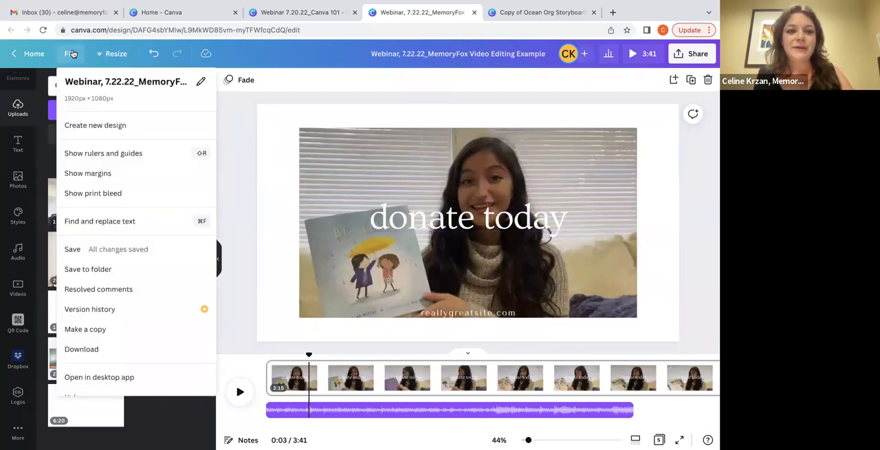
{"action": "left_click", "coordinate": [94, 174]}
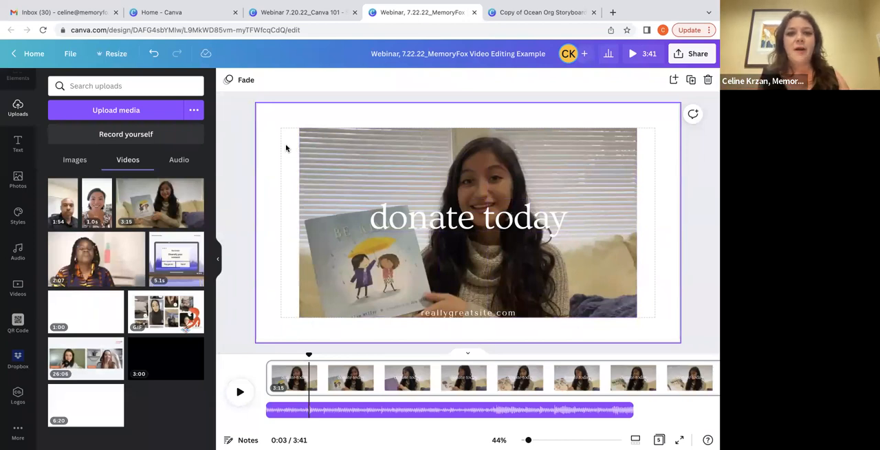
{"action": "left_click", "coordinate": [70, 53]}
{"action": "left_click", "coordinate": [75, 173]}
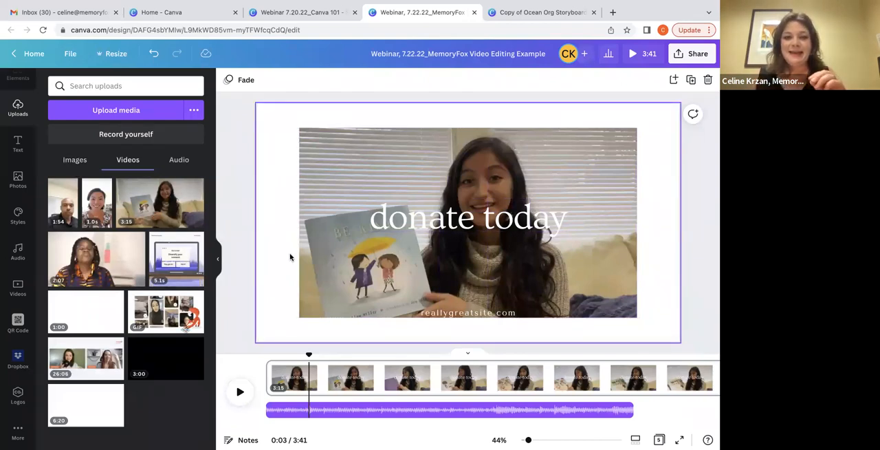
Scale the video down slightly inside its crop frame so more of the book fits, and apply the crop
{"action": "double_click", "coordinate": [339, 205]}
{"action": "double_click", "coordinate": [304, 160]}
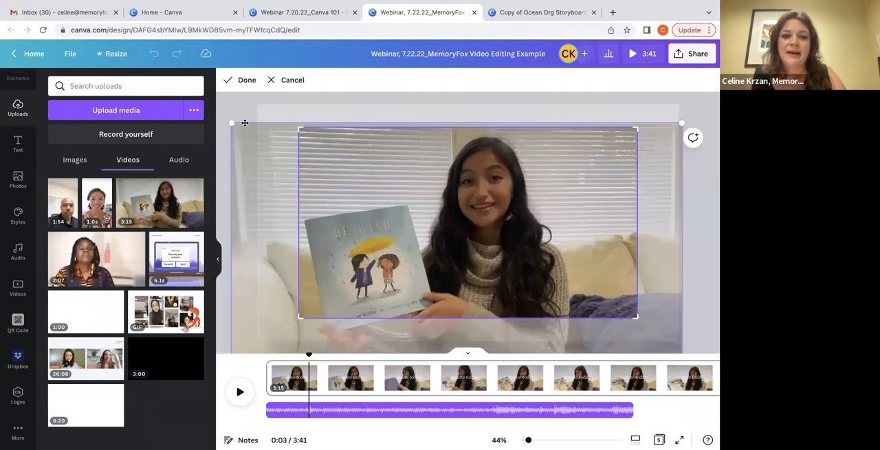
{"action": "mouse_move", "coordinate": [239, 167]}
{"action": "left_mouse_down"}
{"action": "mouse_move", "coordinate": [228, 156]}
{"action": "mouse_move", "coordinate": [244, 144]}
{"action": "mouse_move", "coordinate": [237, 170]}
{"action": "left_mouse_up"}
{"action": "scroll", "coordinate": [269, 182], "scroll_direction": "down", "scroll_amount": 1}
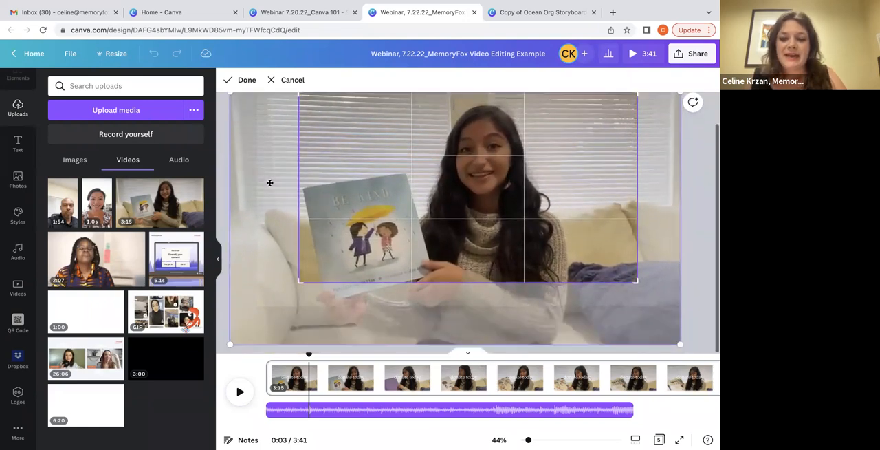
{"action": "left_click_drag", "start_coordinate": [230, 343], "coordinate": [252, 331]}
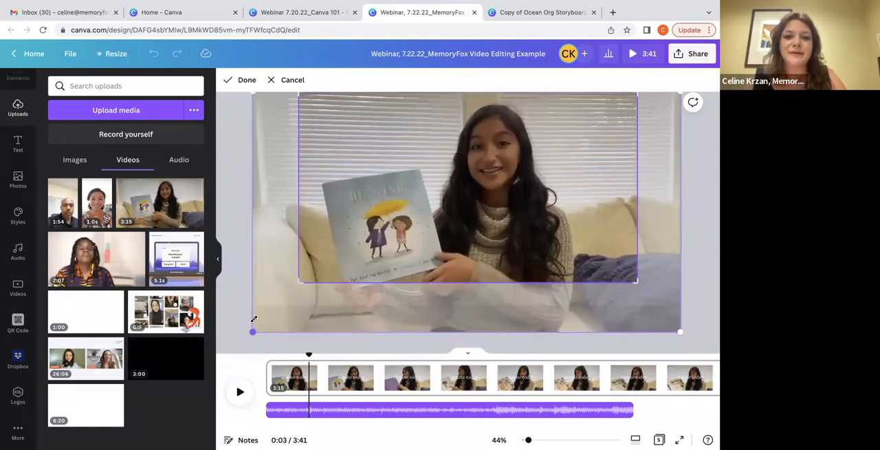
{"action": "left_click", "coordinate": [246, 81]}
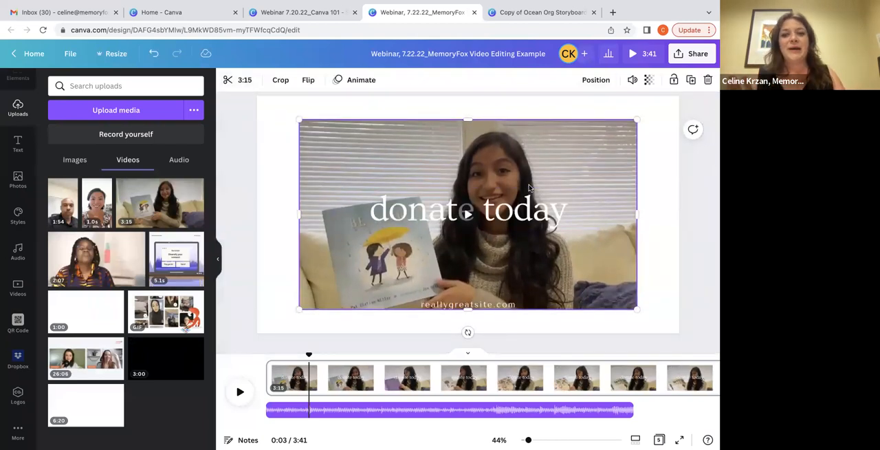
Delete the "donate today" text and move the "reallygreatsite.com" text just below the video
{"action": "left_click", "coordinate": [423, 212]}
{"action": "key", "text": "Delete"}
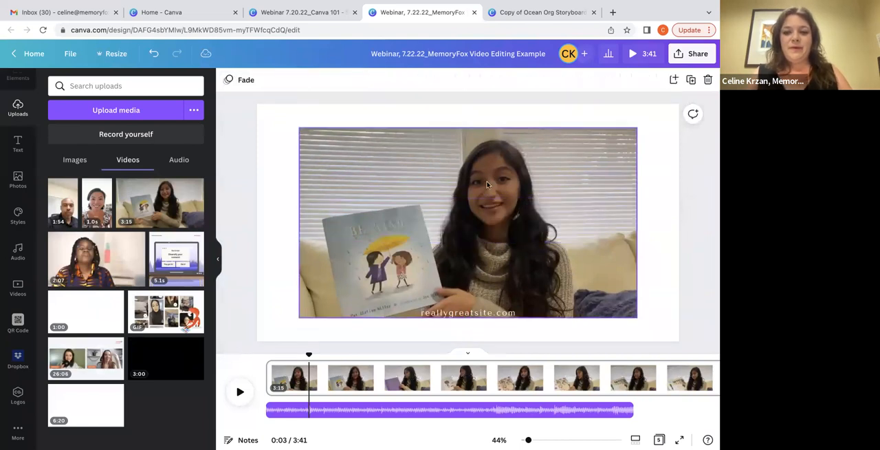
{"action": "left_click", "coordinate": [458, 313]}
{"action": "left_click_drag", "start_coordinate": [459, 313], "coordinate": [456, 330]}
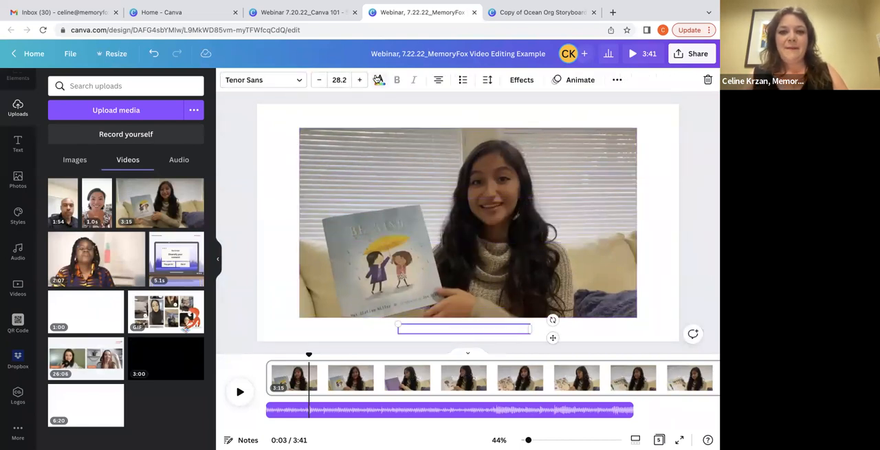
Change the "reallygreatsite.com" text colour to the orange-red document colour
{"action": "left_click", "coordinate": [380, 79]}
{"action": "left_click", "coordinate": [137, 134]}
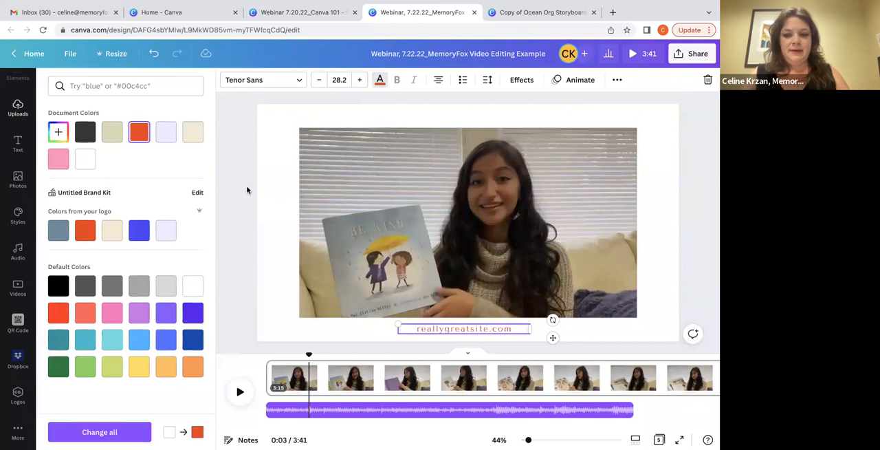
{"action": "left_click", "coordinate": [242, 252]}
Lock the video of the girl on the first page and try to move it
{"action": "left_click", "coordinate": [567, 155]}
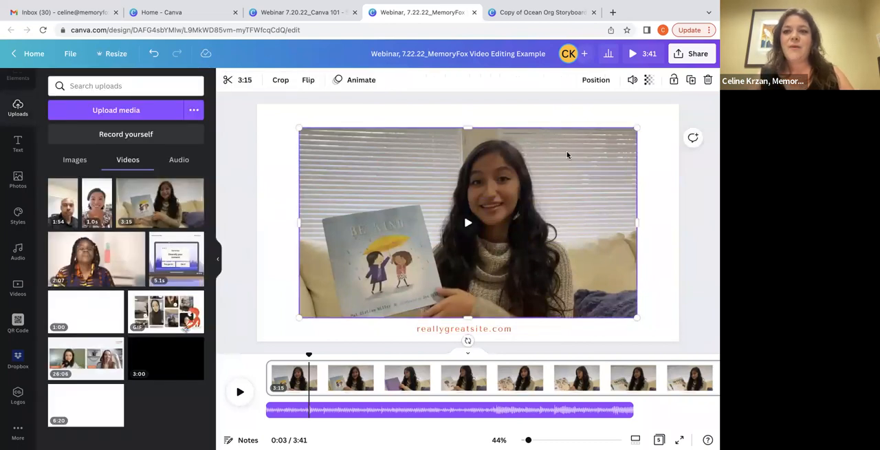
{"action": "left_click", "coordinate": [673, 80]}
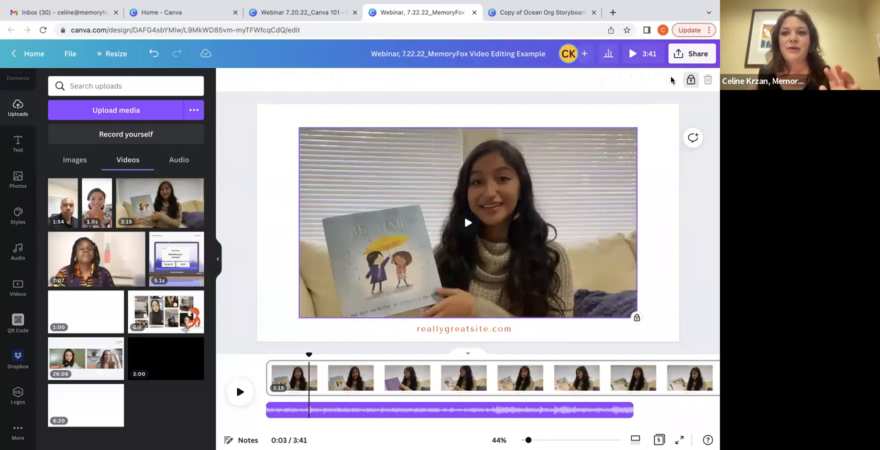
{"action": "left_click_drag", "start_coordinate": [382, 178], "coordinate": [328, 114]}
{"action": "left_click_drag", "start_coordinate": [341, 148], "coordinate": [333, 131]}
{"action": "left_click", "coordinate": [262, 141]}
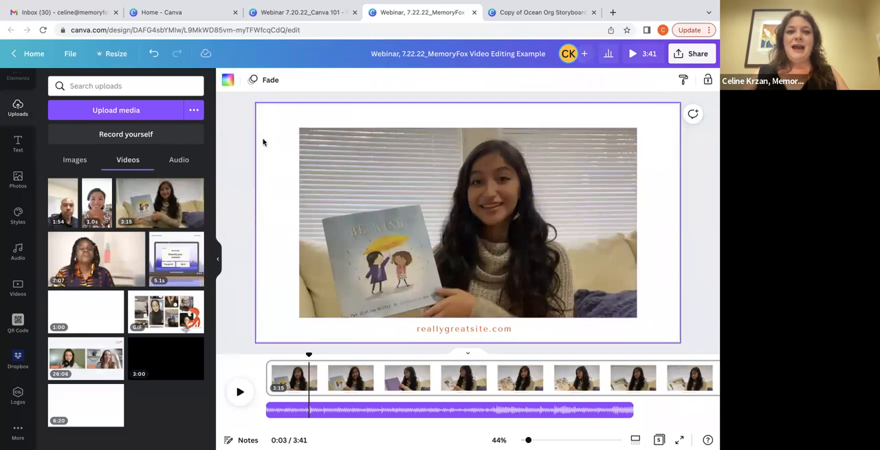
Add a heading reading "test" and place it above the video's upper-left corner
{"action": "left_click", "coordinate": [18, 142]}
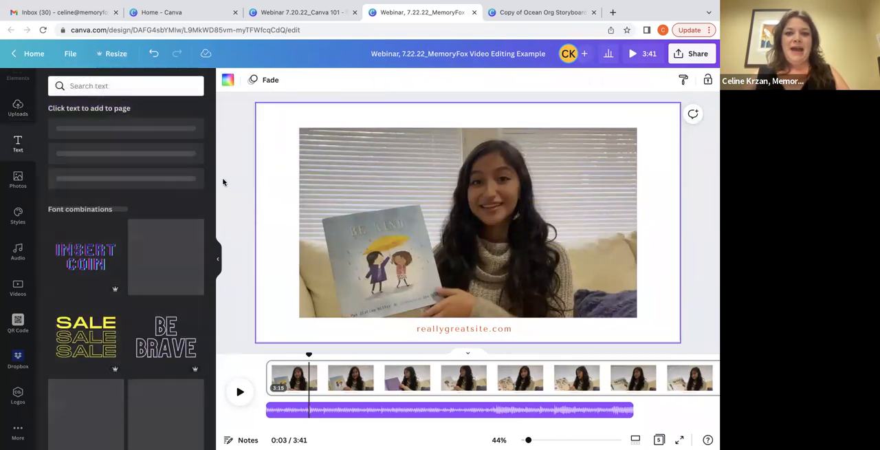
{"action": "left_click", "coordinate": [81, 135]}
{"action": "type", "text": "test"}
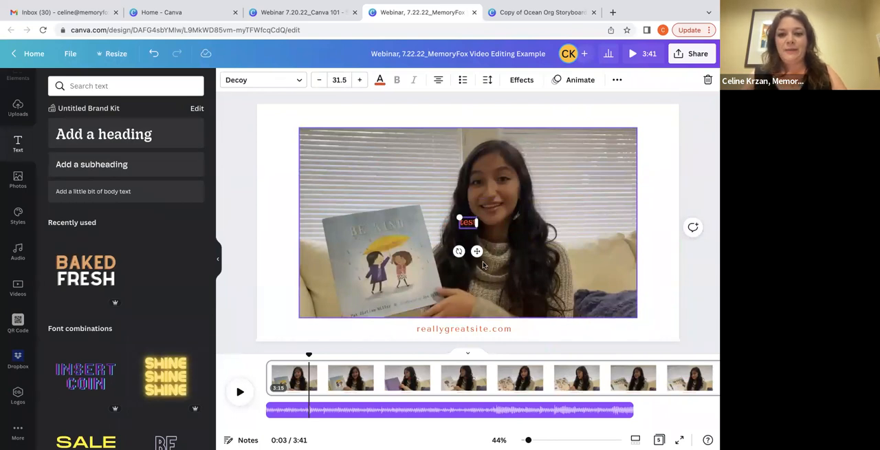
{"action": "left_click_drag", "start_coordinate": [482, 261], "coordinate": [306, 157]}
Unlock the video of the girl and lock it again
{"action": "left_click", "coordinate": [362, 197]}
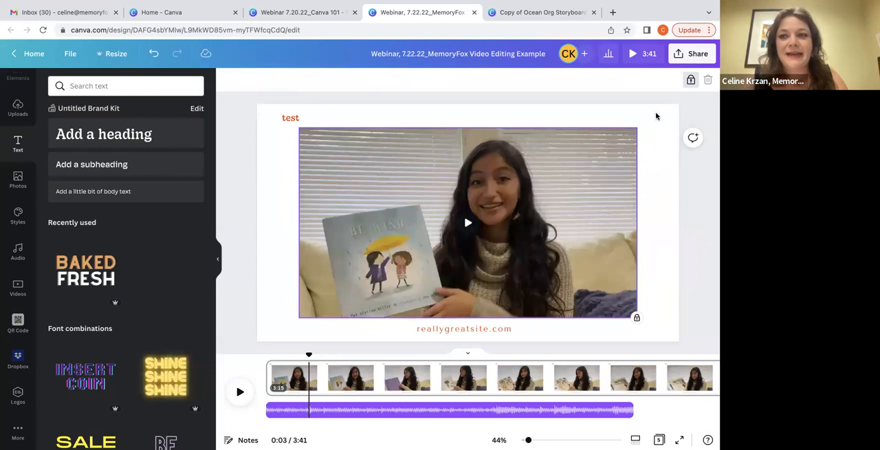
{"action": "left_click", "coordinate": [691, 80]}
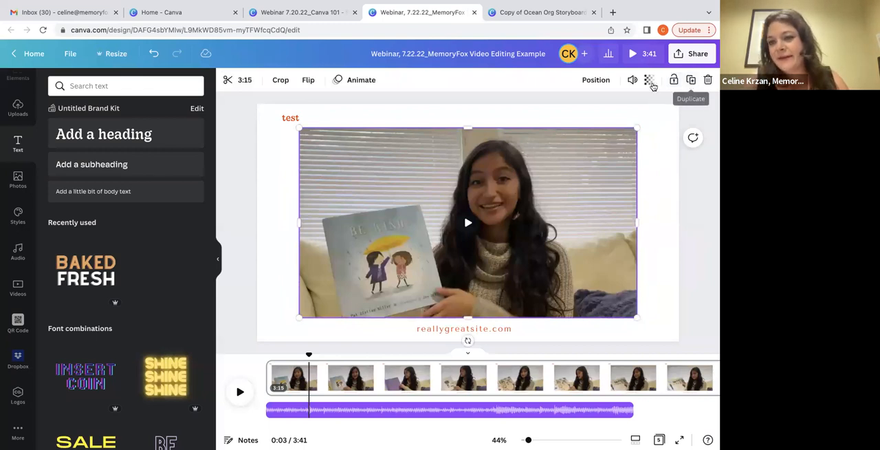
{"action": "left_click", "coordinate": [671, 81]}
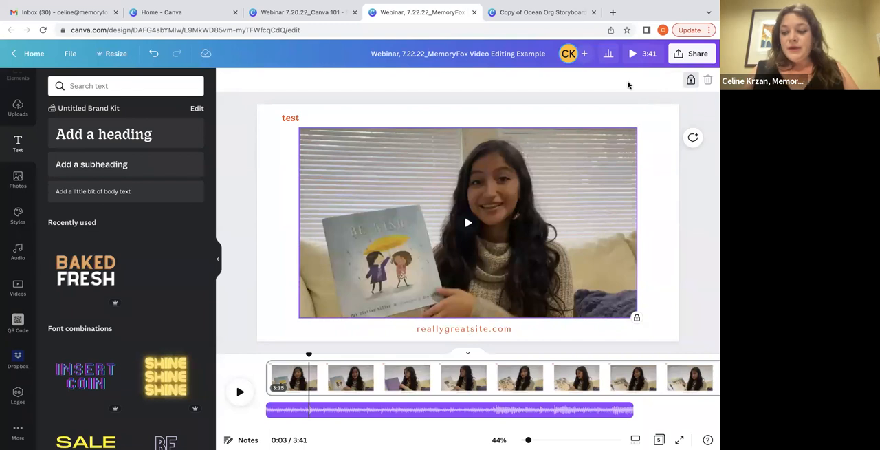
Switch to the Copy of Ocean Org Storyboard design, examine its volunteer script scenes, and return to the MemoryFox video design
{"action": "left_click", "coordinate": [536, 13]}
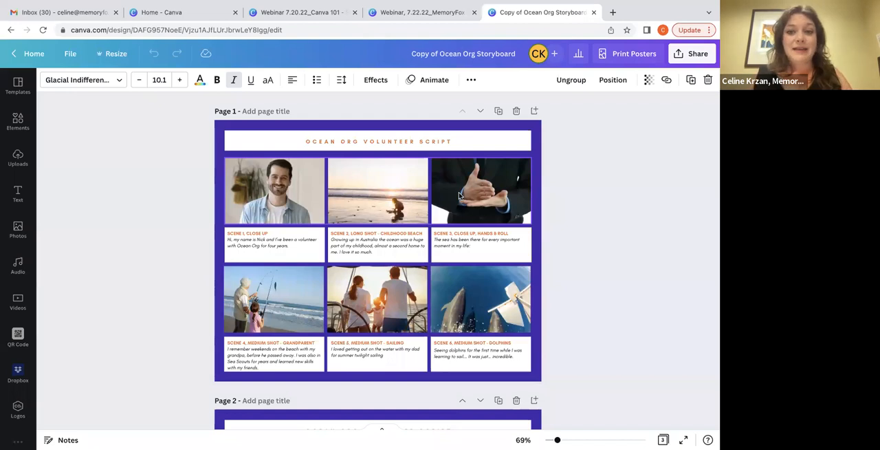
{"action": "left_click", "coordinate": [396, 17]}
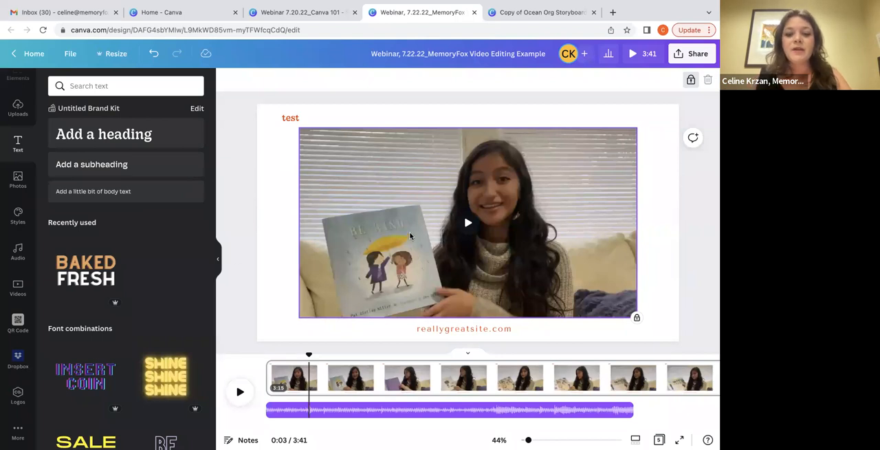
Try splitting the first page at about 4.4 seconds and undo the split
{"action": "right_click", "coordinate": [320, 365]}
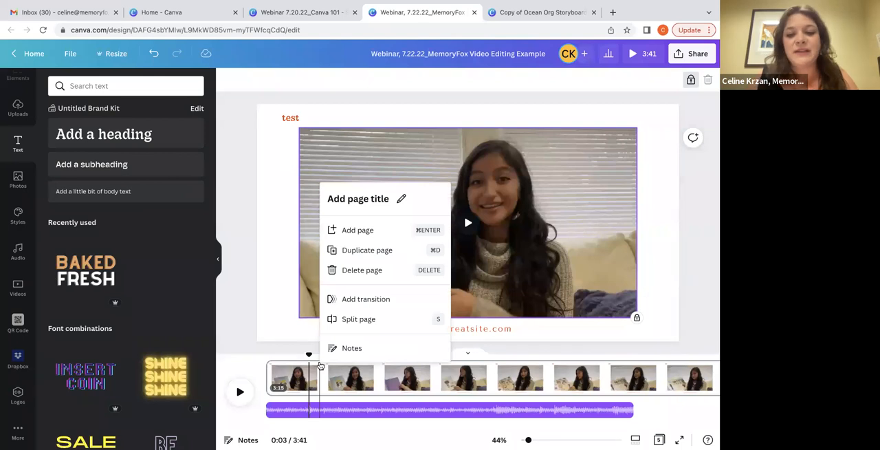
{"action": "left_click", "coordinate": [333, 317]}
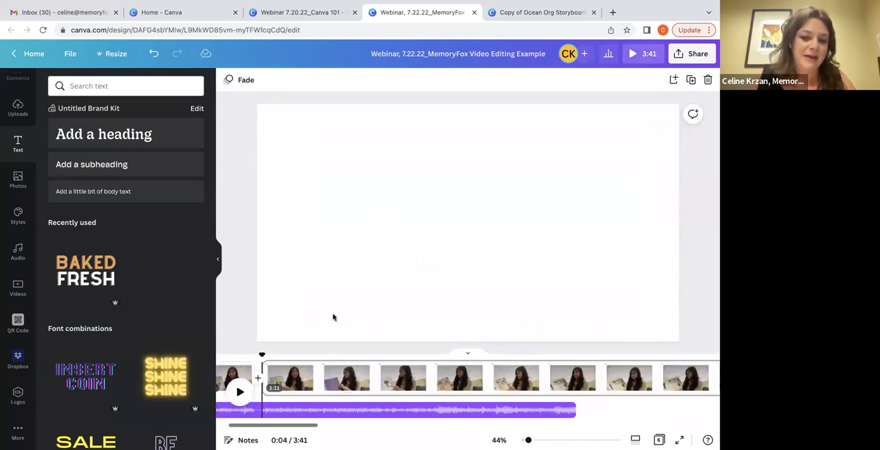
{"action": "scroll", "coordinate": [289, 366], "scroll_direction": "left", "scroll_amount": 2}
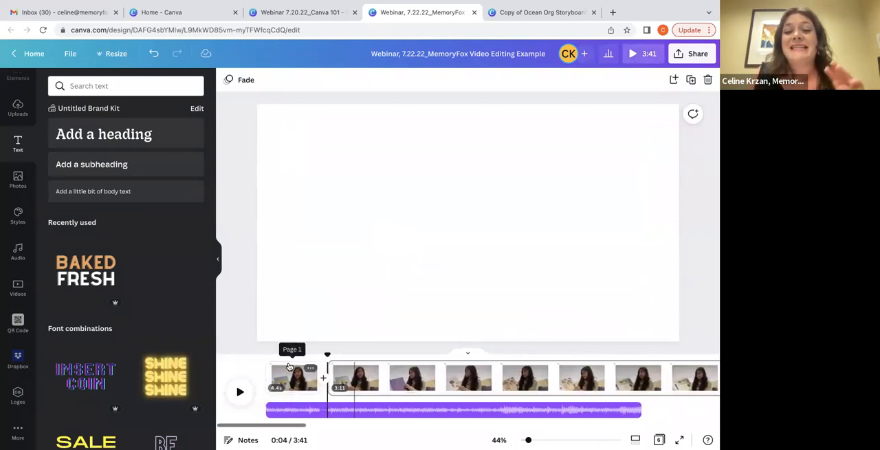
{"action": "left_click", "coordinate": [154, 54]}
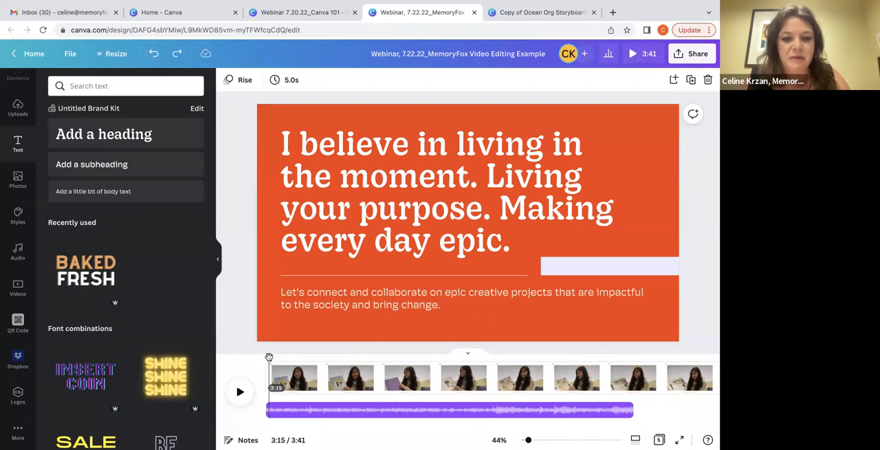
Play the beginning of the video and delete the background music track under the first page
{"action": "left_click", "coordinate": [269, 357]}
{"action": "left_click", "coordinate": [240, 391]}
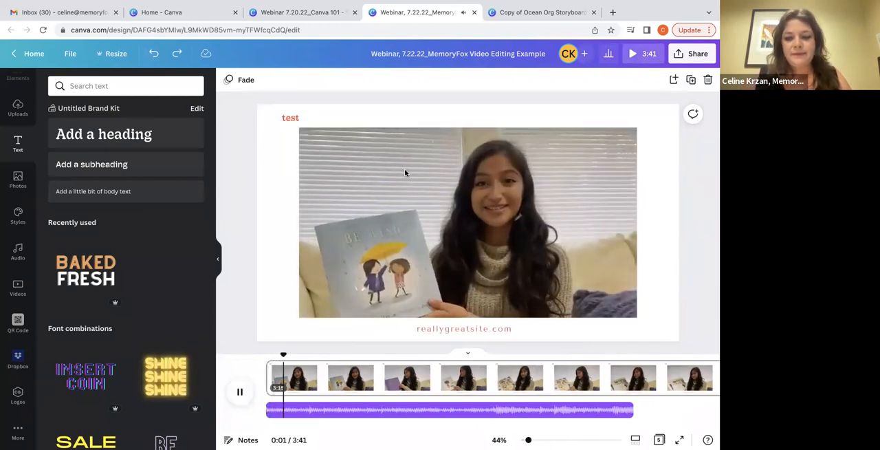
{"action": "left_click", "coordinate": [240, 391]}
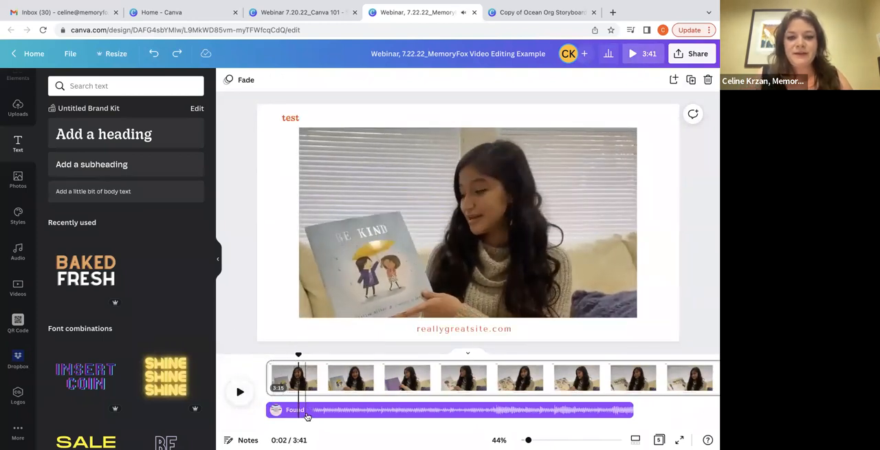
{"action": "left_click", "coordinate": [319, 413]}
{"action": "key", "text": "Delete"}
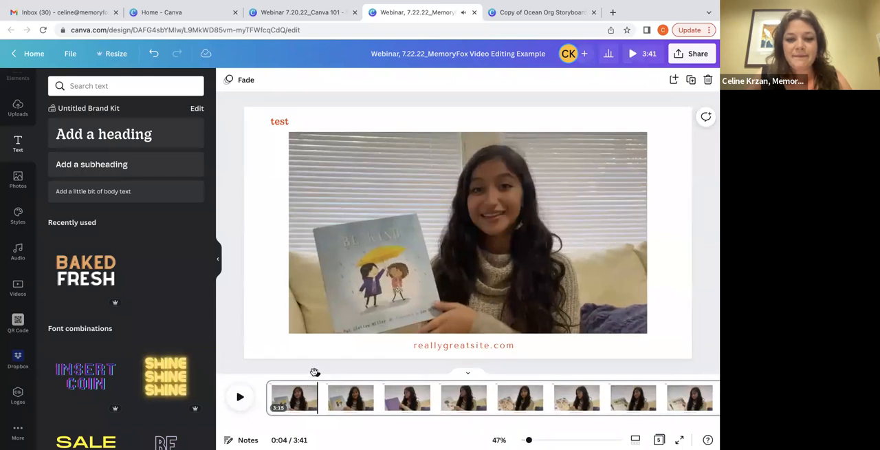
Play the first page from its start and split it at about 10.2 seconds
{"action": "left_click_drag", "start_coordinate": [315, 372], "coordinate": [268, 372]}
{"action": "left_click", "coordinate": [240, 398]}
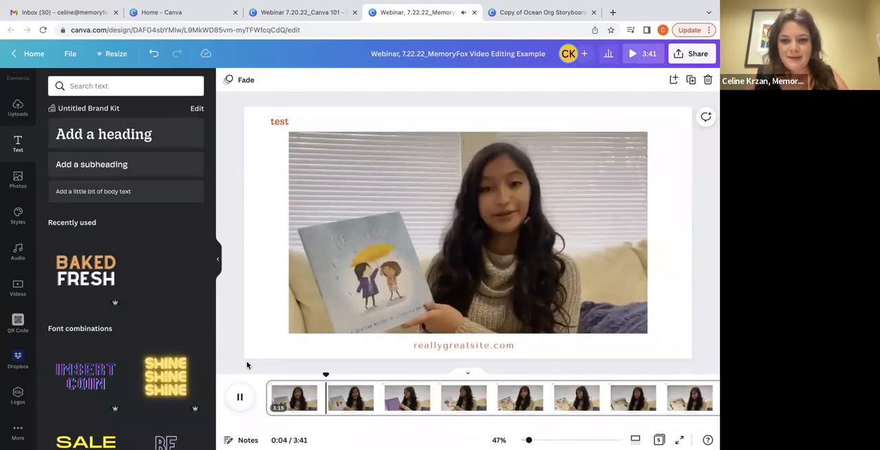
{"action": "left_click", "coordinate": [239, 399]}
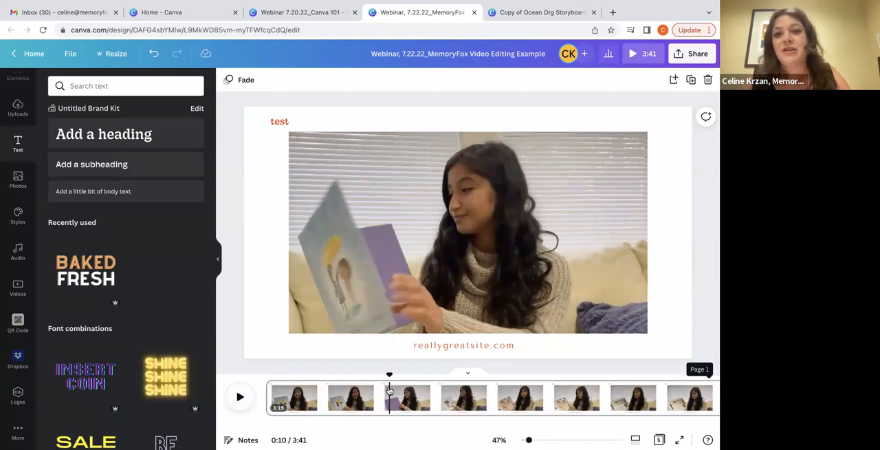
{"action": "right_click", "coordinate": [389, 390]}
{"action": "left_click", "coordinate": [391, 342]}
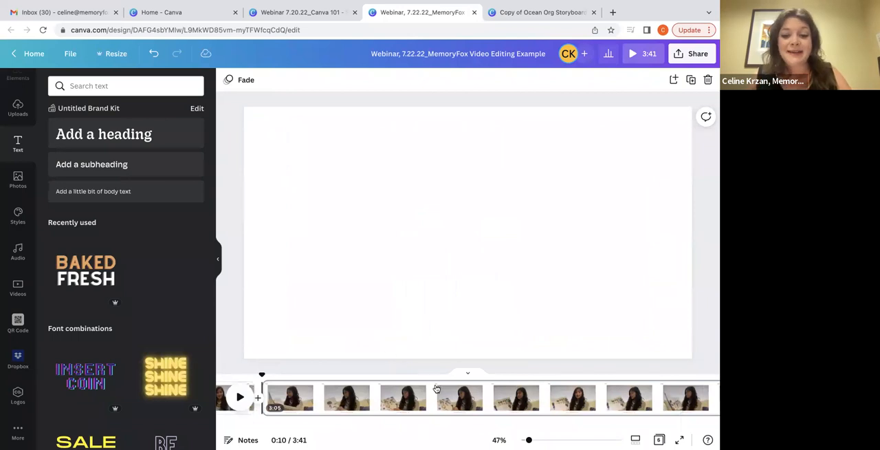
Trim the end of the second page in the timeline to shorten it to 1:12
{"action": "scroll", "coordinate": [436, 388], "scroll_direction": "right", "scroll_amount": 2}
{"action": "scroll", "coordinate": [436, 388], "scroll_direction": "right", "scroll_amount": 6}
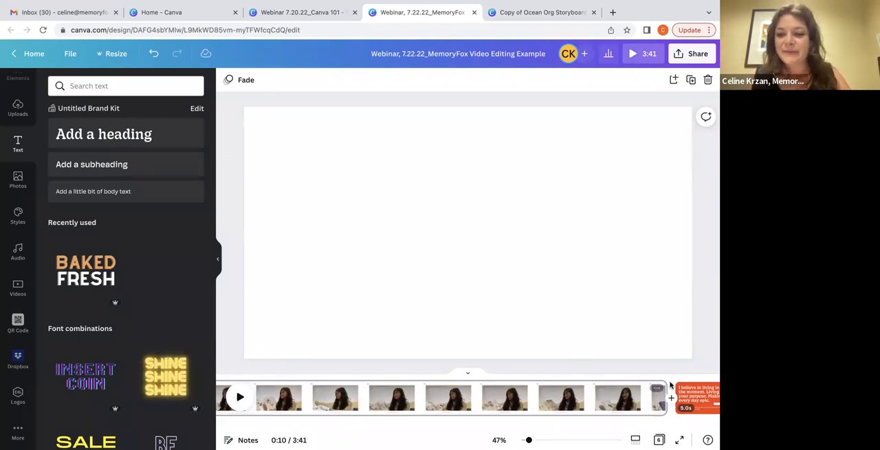
{"action": "left_click_drag", "start_coordinate": [656, 383], "coordinate": [264, 396]}
{"action": "scroll", "coordinate": [264, 395], "scroll_direction": "left", "scroll_amount": 20}
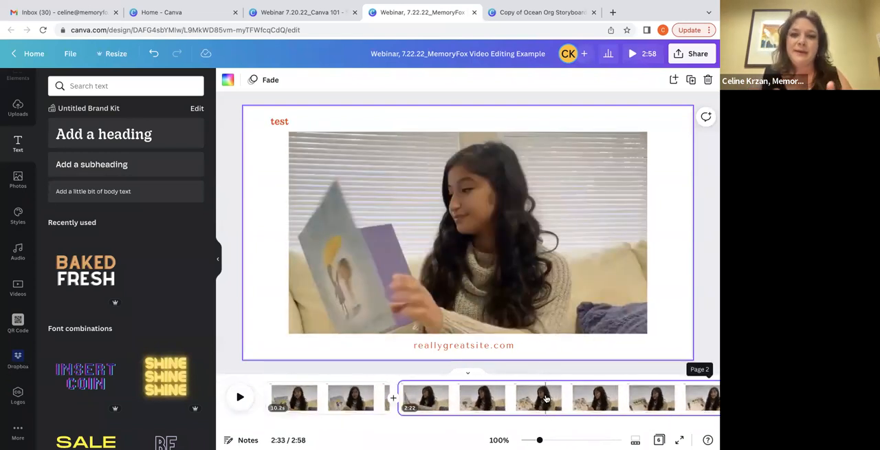
{"action": "left_click", "coordinate": [324, 398]}
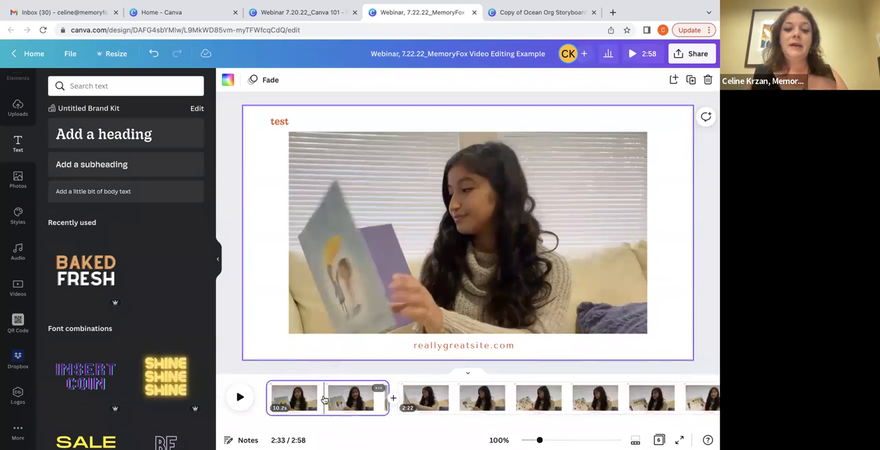
{"action": "right_click", "coordinate": [324, 399]}
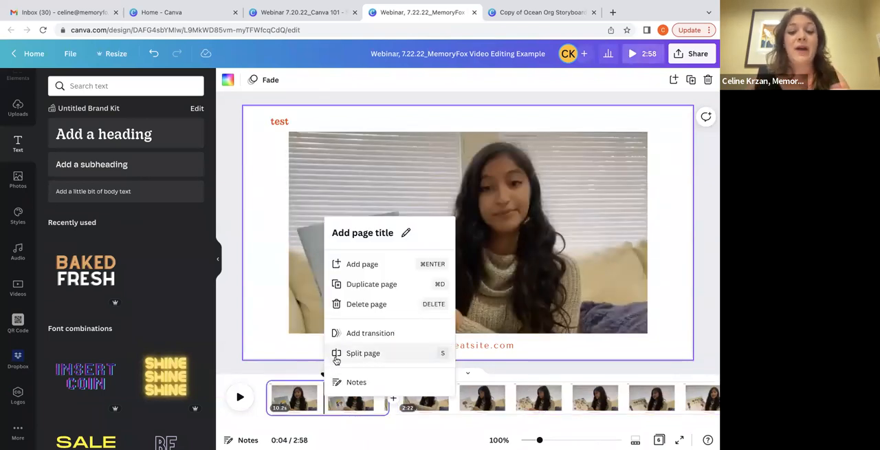
{"action": "left_click", "coordinate": [473, 390]}
{"action": "scroll", "coordinate": [473, 390], "scroll_direction": "right", "scroll_amount": 3}
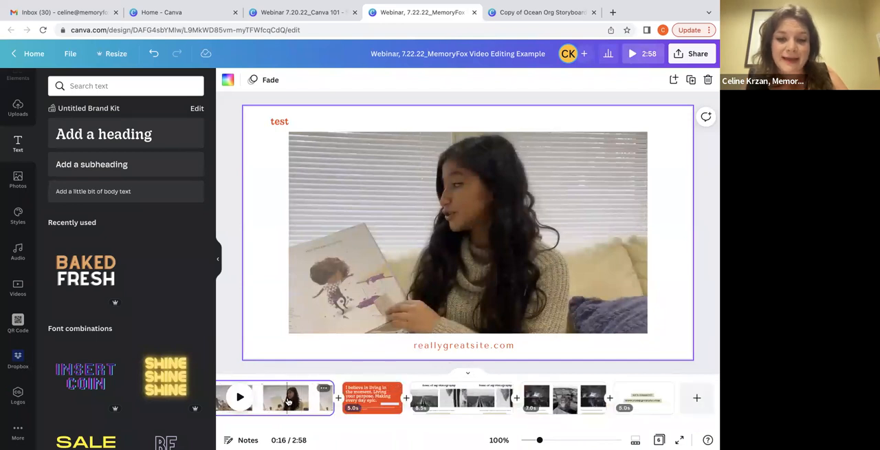
{"action": "left_click_drag", "start_coordinate": [330, 398], "coordinate": [198, 397]}
{"action": "scroll", "coordinate": [309, 390], "scroll_direction": "left", "scroll_amount": 14}
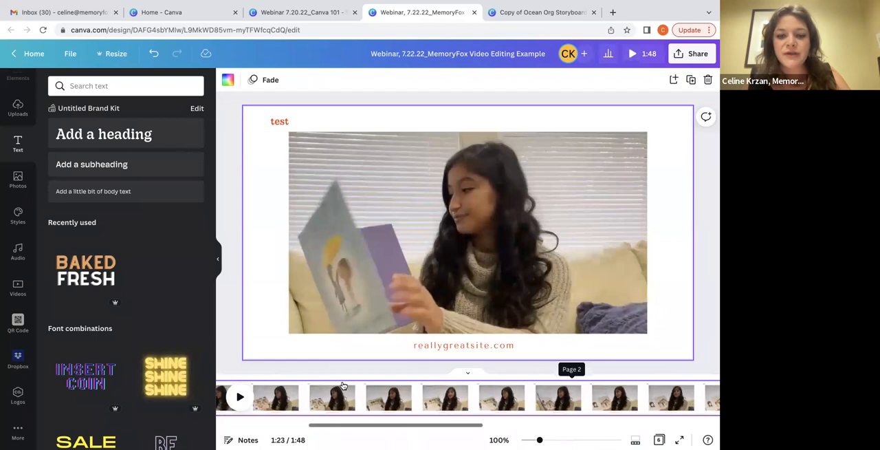
Duplicate the 10.2-second first page
{"action": "left_click", "coordinate": [294, 395]}
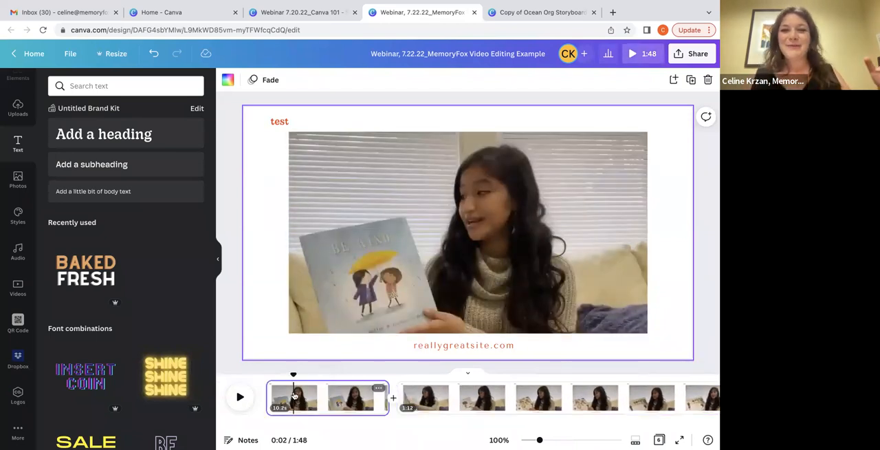
{"action": "right_click", "coordinate": [316, 394]}
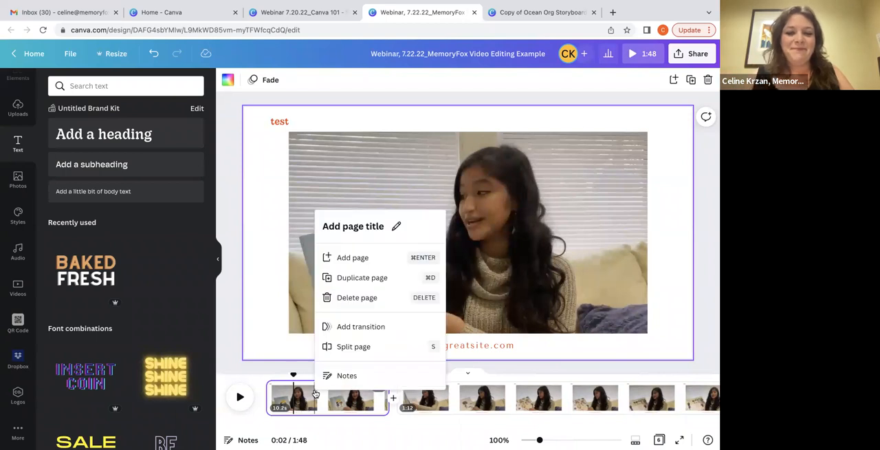
{"action": "left_click", "coordinate": [329, 277]}
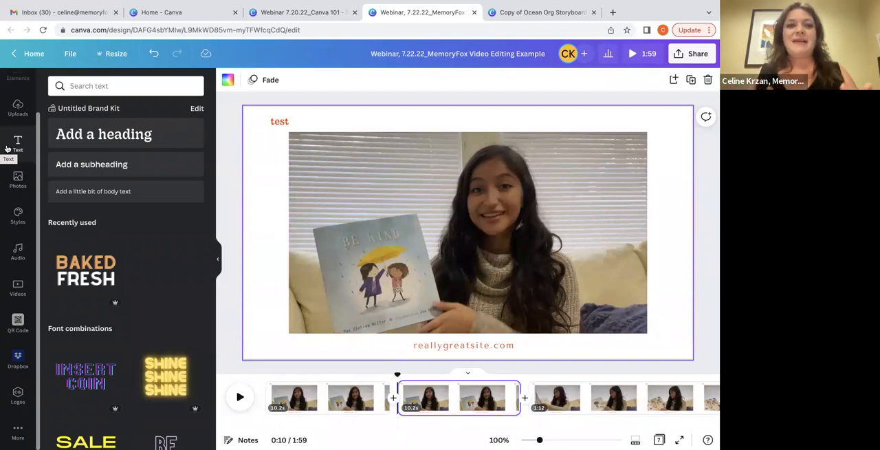
Show the stock videos of dogs and delete the duplicated 10.2-second page
{"action": "left_click", "coordinate": [8, 275]}
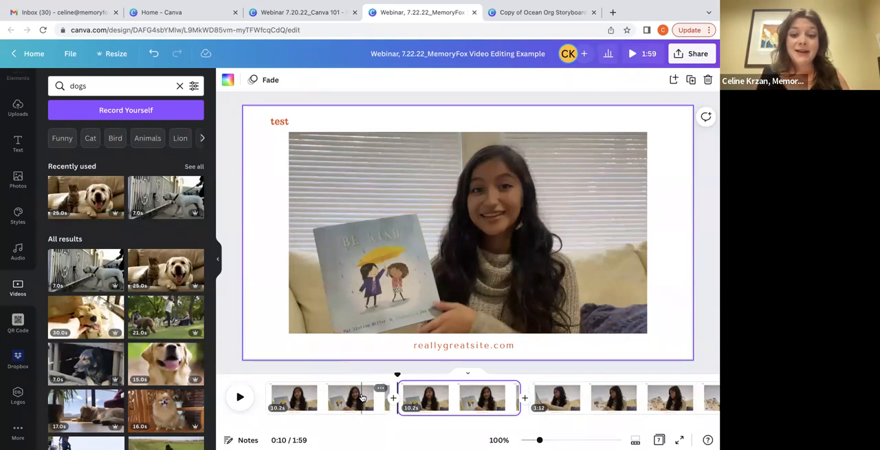
{"action": "key", "text": "Delete"}
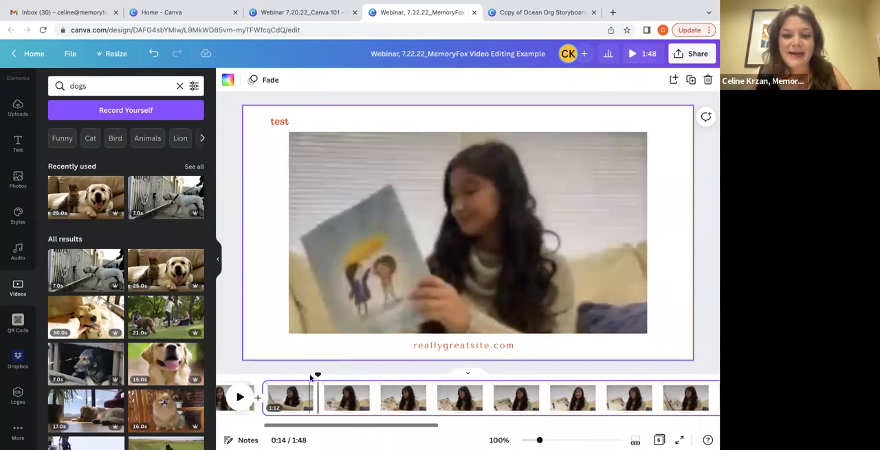
Split the 1:12 page about 4.6 seconds after its start
{"action": "left_click", "coordinate": [307, 389]}
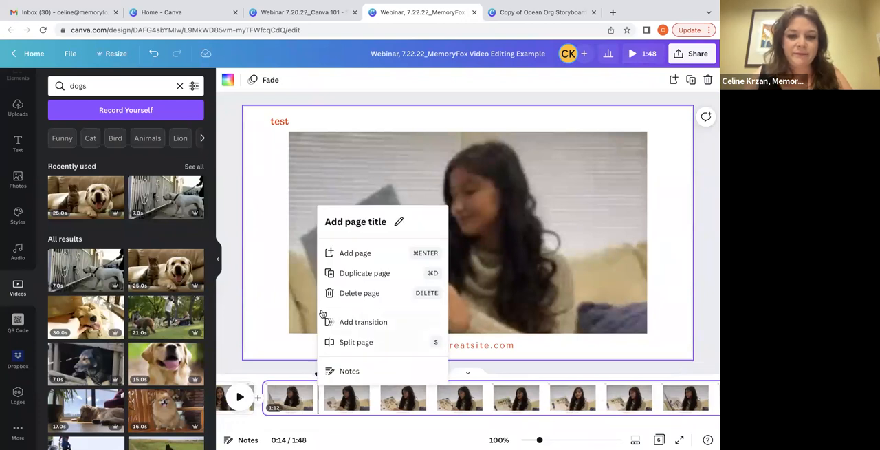
{"action": "left_click", "coordinate": [364, 342]}
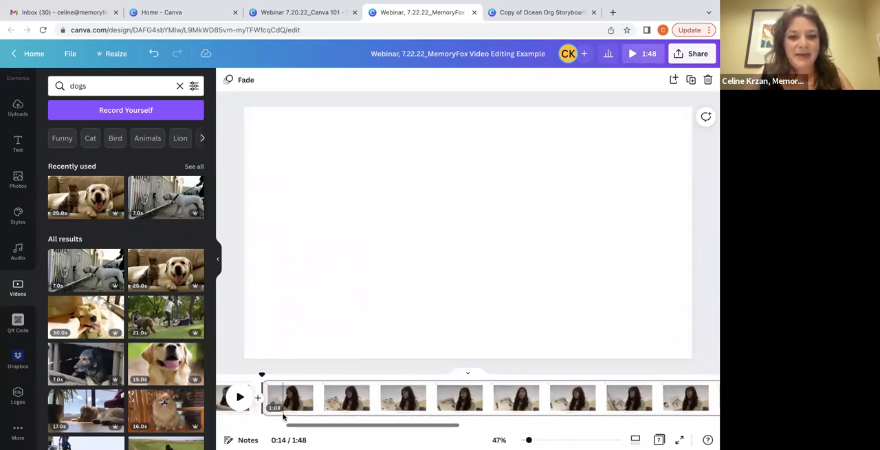
Add the 25-second stock video of the dog and kitten to the 4.6-second page and enlarge it to cover the girl's video
{"action": "left_click", "coordinate": [337, 402]}
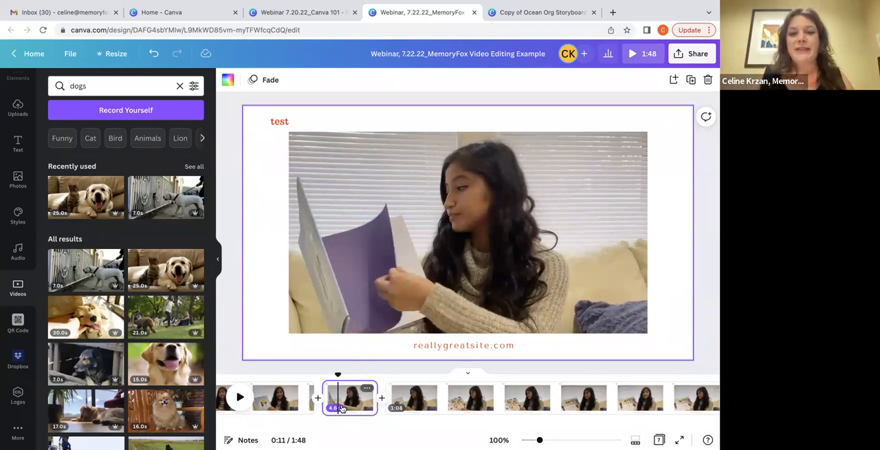
{"action": "left_click", "coordinate": [152, 261]}
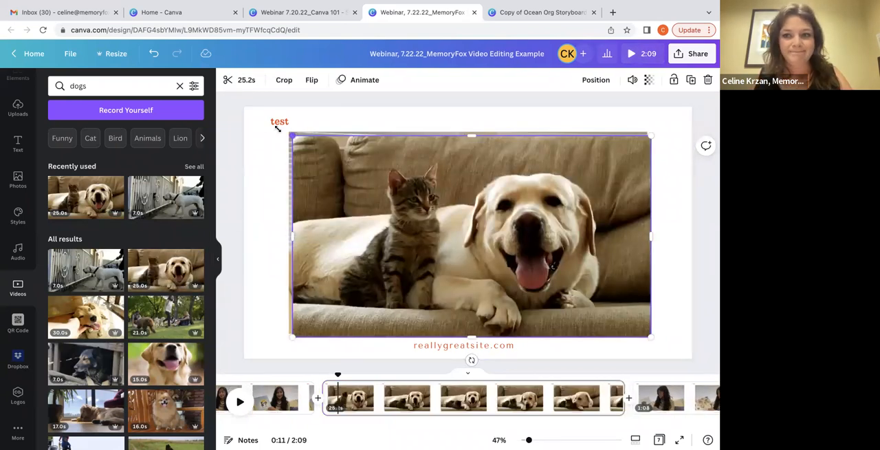
{"action": "left_click_drag", "start_coordinate": [277, 129], "coordinate": [253, 111]}
{"action": "left_click_drag", "start_coordinate": [651, 335], "coordinate": [657, 338]}
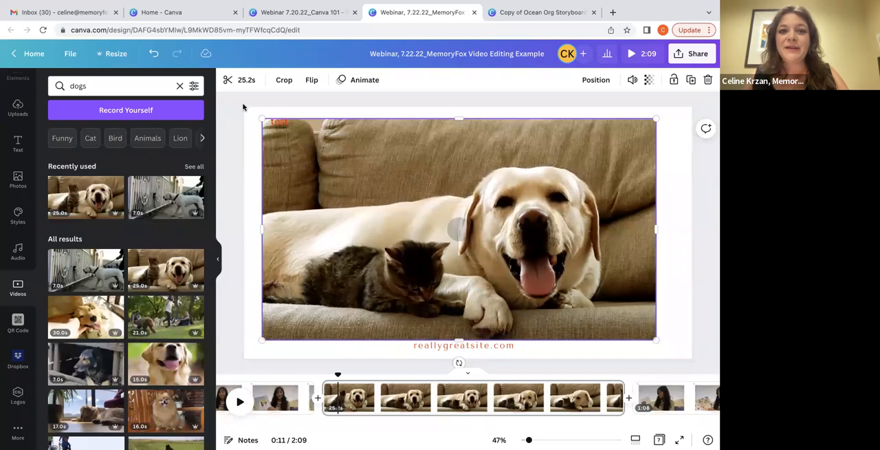
Trim the dog and kitten video to 4.6 seconds
{"action": "left_click", "coordinate": [241, 80]}
{"action": "left_click", "coordinate": [248, 80]}
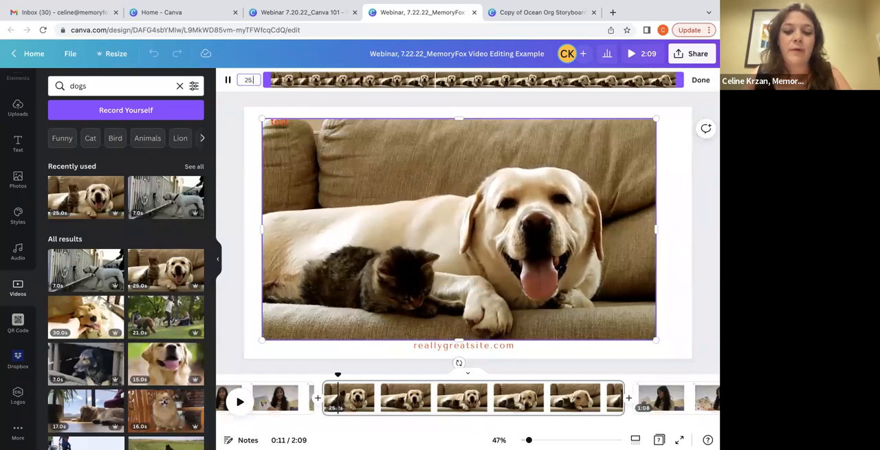
{"action": "key", "text": "BackSpace"}
{"action": "key", "text": "BackSpace"}
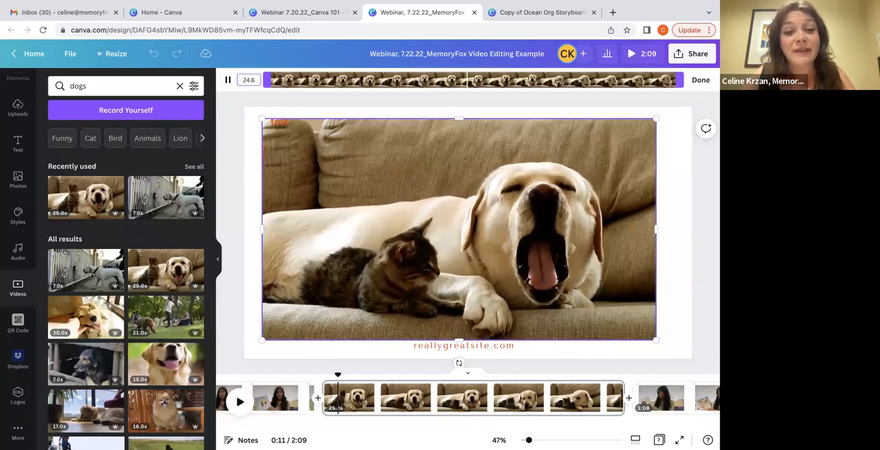
{"action": "type", "text": "4.65"}
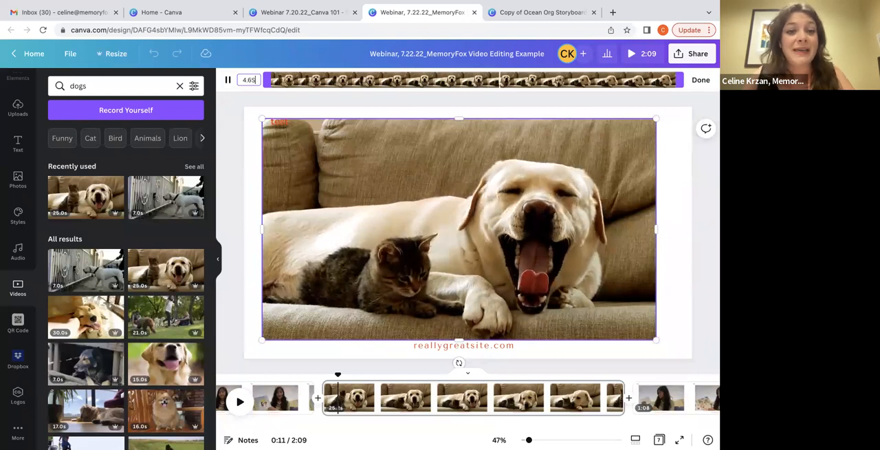
{"action": "key", "text": "Return"}
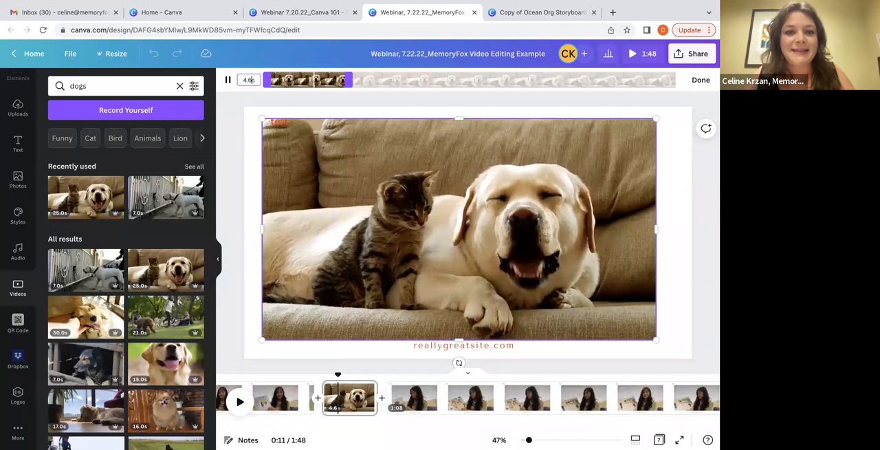
{"action": "left_click", "coordinate": [237, 151]}
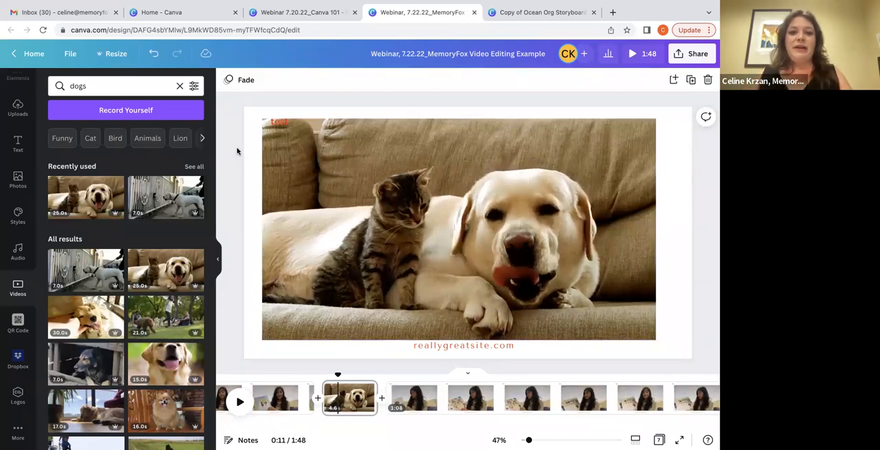
Shift the dog video slightly down and delete the "test" heading from this page
{"action": "left_click", "coordinate": [413, 206]}
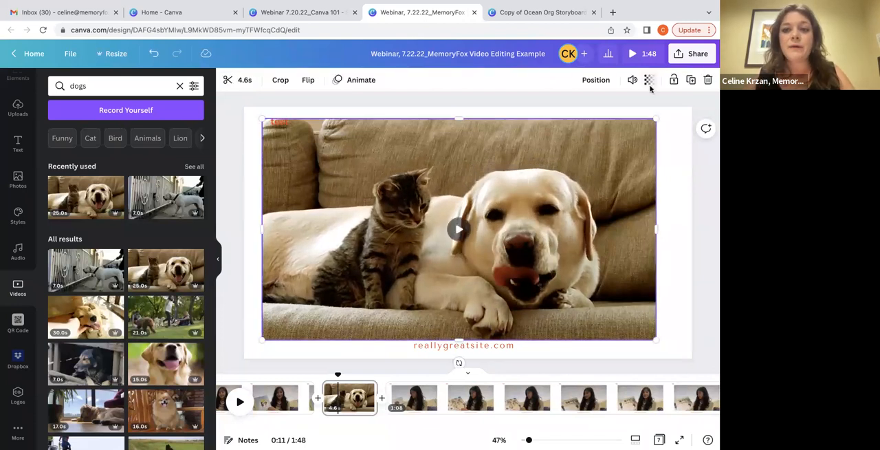
{"action": "mouse_move", "coordinate": [495, 198]}
{"action": "left_mouse_down"}
{"action": "mouse_move", "coordinate": [562, 256]}
{"action": "mouse_move", "coordinate": [477, 233]}
{"action": "mouse_move", "coordinate": [522, 213]}
{"action": "mouse_move", "coordinate": [503, 200]}
{"action": "mouse_move", "coordinate": [565, 267]}
{"action": "mouse_move", "coordinate": [523, 206]}
{"action": "mouse_move", "coordinate": [485, 192]}
{"action": "mouse_move", "coordinate": [497, 198]}
{"action": "left_mouse_up"}
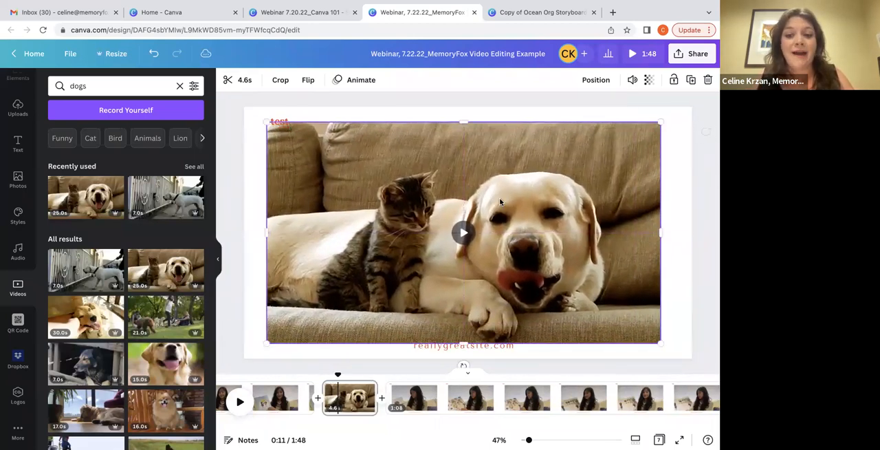
{"action": "left_click", "coordinate": [278, 112]}
{"action": "left_click", "coordinate": [279, 120]}
{"action": "key", "text": "Delete"}
Mute the dog video by lowering its volume to 0
{"action": "left_click", "coordinate": [338, 158]}
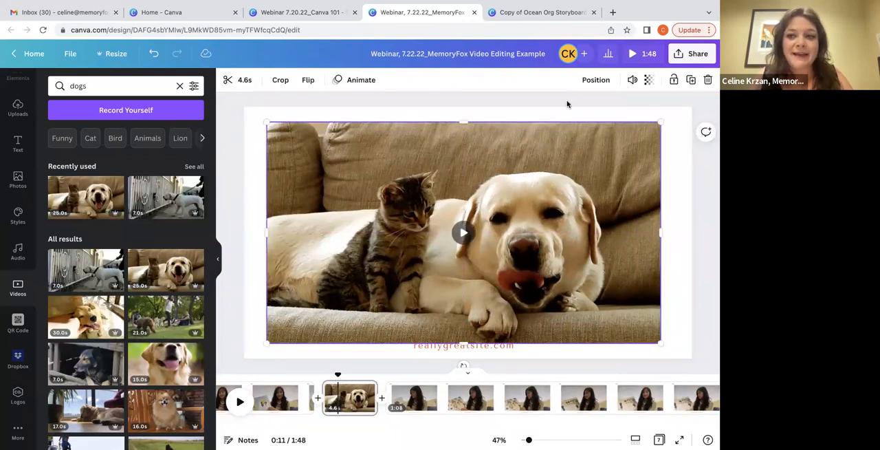
{"action": "left_click", "coordinate": [633, 79]}
{"action": "left_click_drag", "start_coordinate": [596, 111], "coordinate": [418, 112]}
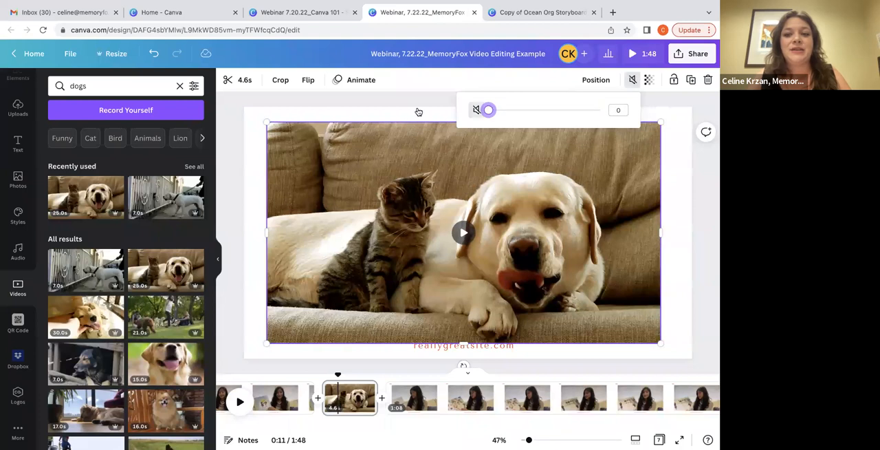
Move the dog video down to uncover the girl's video beneath it and unlock the girl's video
{"action": "left_click", "coordinate": [448, 177]}
{"action": "left_click_drag", "start_coordinate": [447, 177], "coordinate": [449, 262]}
{"action": "left_click", "coordinate": [435, 177]}
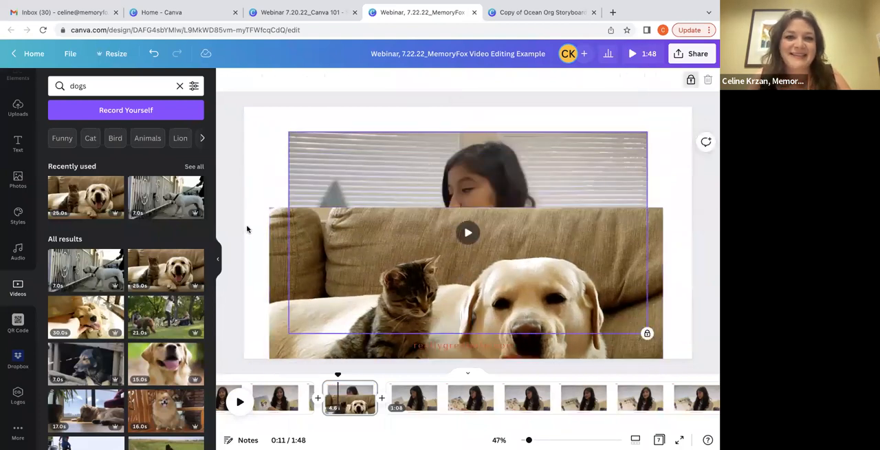
{"action": "left_click", "coordinate": [691, 80]}
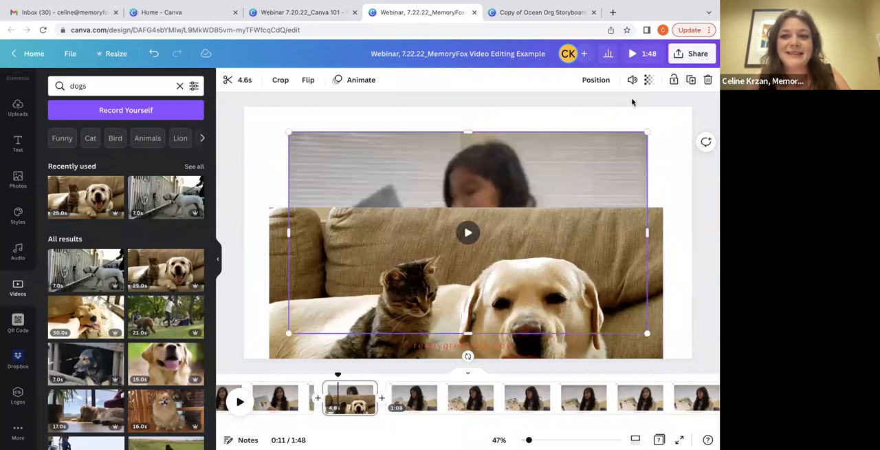
Check the volume control of the girl's video and move the dog video back up over it
{"action": "left_click", "coordinate": [632, 80]}
{"action": "left_click", "coordinate": [633, 86]}
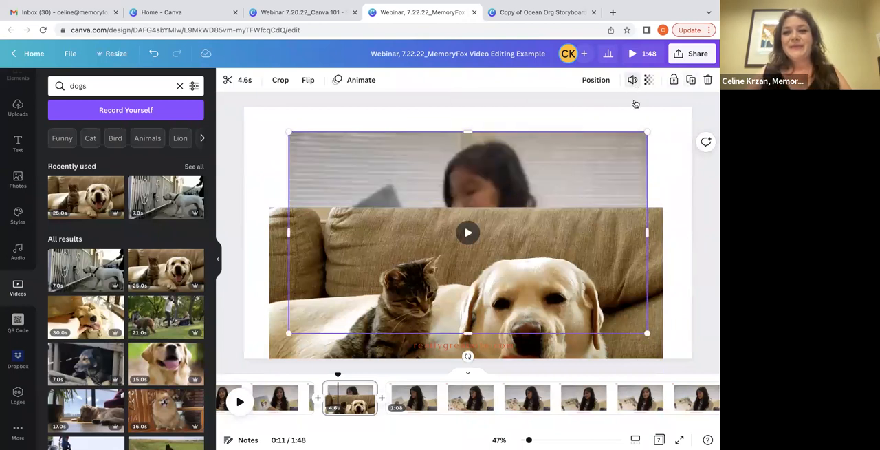
{"action": "left_click_drag", "start_coordinate": [630, 259], "coordinate": [631, 168]}
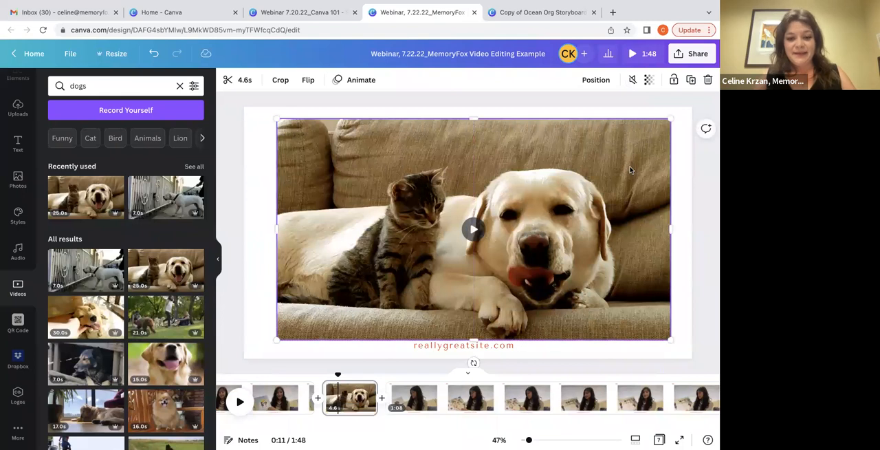
Play the timeline through the dog overlay into the following clip, stop playback and return to the dog page
{"action": "scroll", "coordinate": [274, 408], "scroll_direction": "left", "scroll_amount": 2}
{"action": "left_click", "coordinate": [344, 399]}
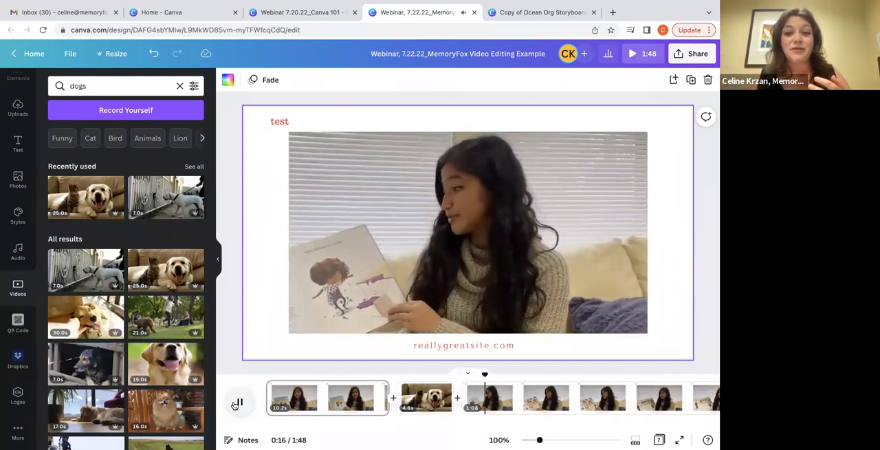
{"action": "left_click", "coordinate": [236, 404]}
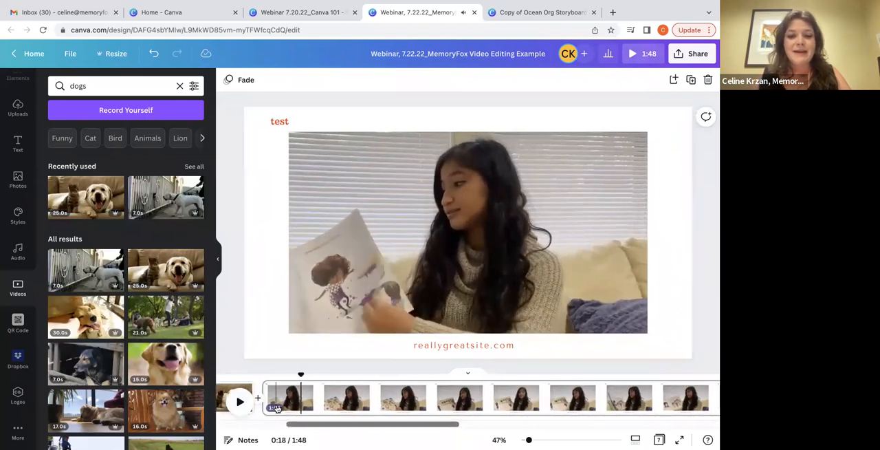
{"action": "left_click", "coordinate": [383, 397]}
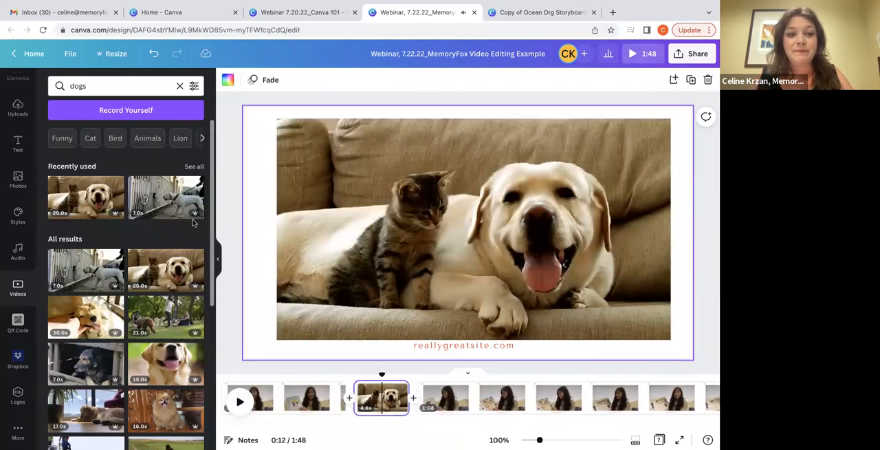
Replace the stock video search for dogs with a search for "volunteering"
{"action": "left_click", "coordinate": [180, 85]}
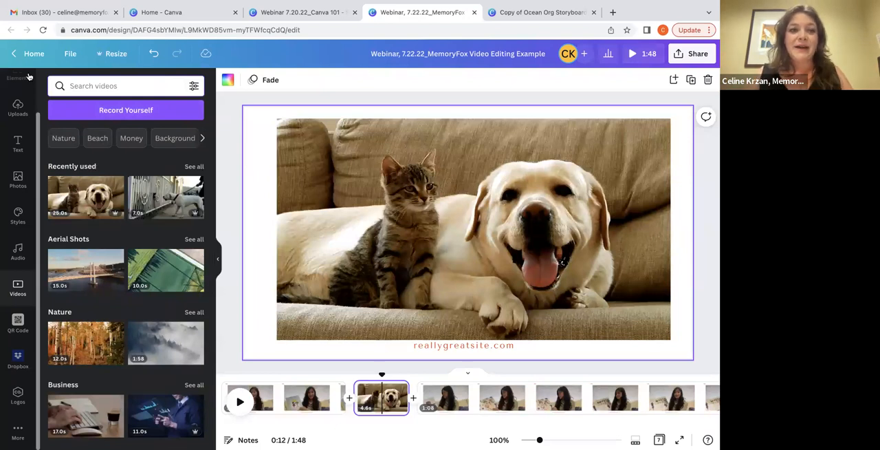
{"action": "type", "text": "d"}
{"action": "key", "text": "BackSpace"}
{"action": "type", "text": "vol"}
{"action": "type", "text": "unt"}
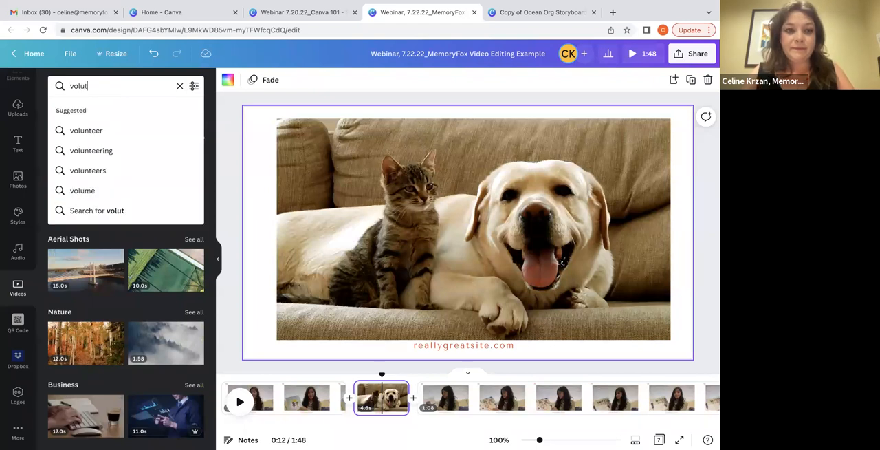
{"action": "type", "text": "eering"}
{"action": "key", "text": "Return"}
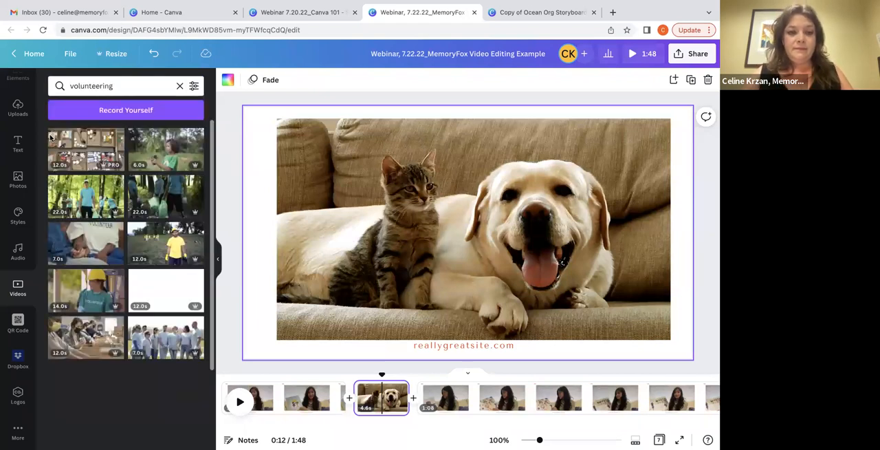
Try out the first volunteering clip, showing boxes of food, on the dog page and delete it again
{"action": "left_click", "coordinate": [74, 155]}
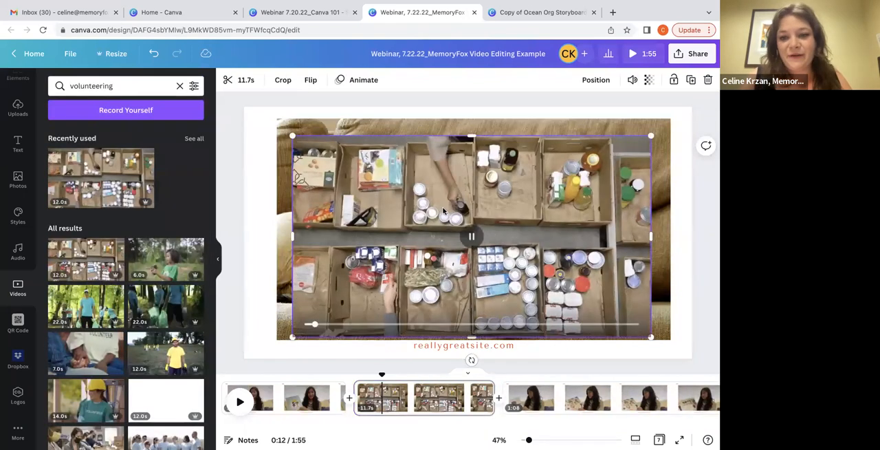
{"action": "left_click", "coordinate": [633, 80]}
{"action": "left_click_drag", "start_coordinate": [597, 110], "coordinate": [496, 110]}
{"action": "left_click", "coordinate": [333, 190]}
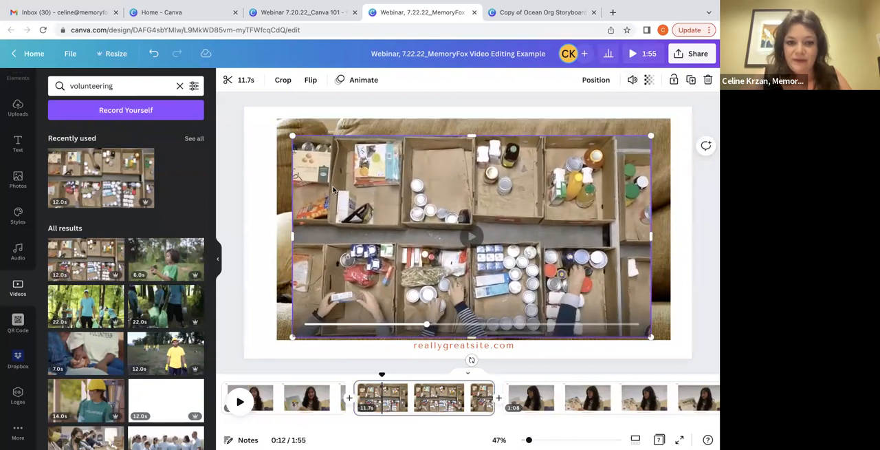
{"action": "key", "text": "Delete"}
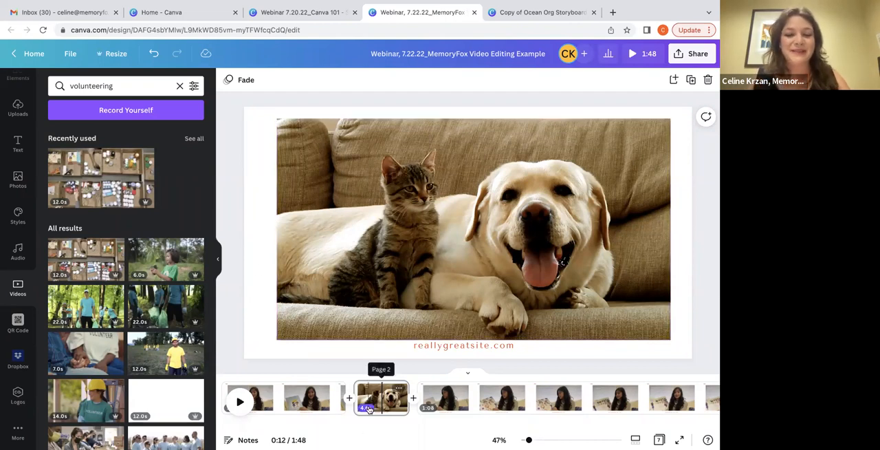
Select the dog video and open the audio library to view the available music
{"action": "left_click", "coordinate": [388, 270]}
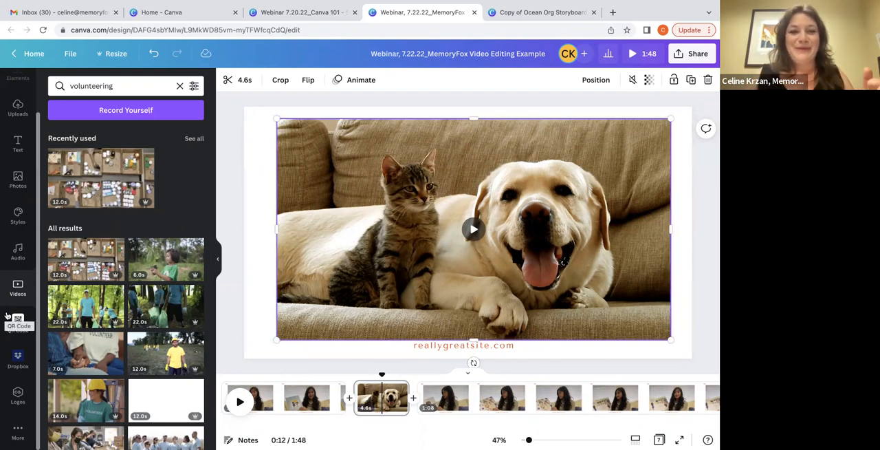
{"action": "left_click", "coordinate": [15, 251]}
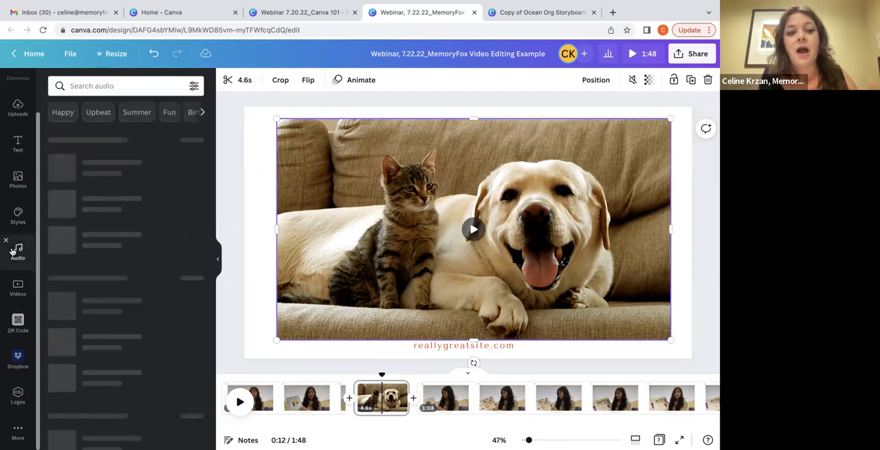
{"action": "scroll", "coordinate": [12, 252], "scroll_direction": "up", "scroll_amount": 2}
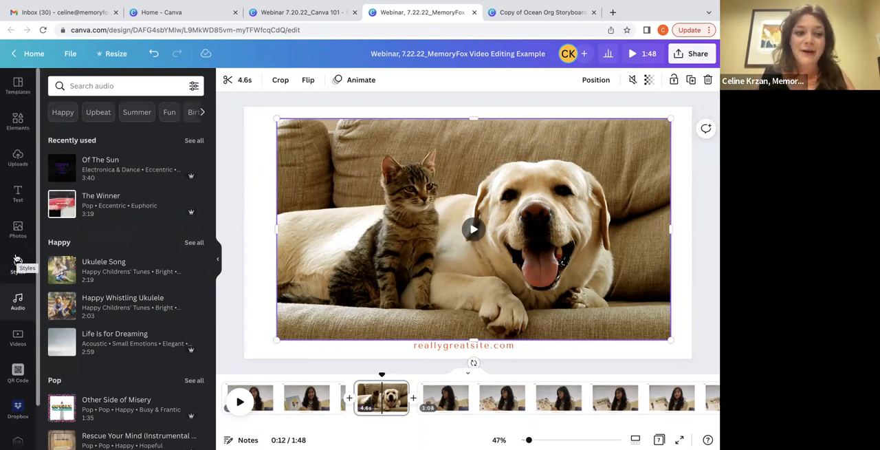
Browse the additional Canva apps and media integrations and search them for "audio"
{"action": "scroll", "coordinate": [17, 259], "scroll_direction": "down", "scroll_amount": 2}
{"action": "left_click", "coordinate": [18, 427]}
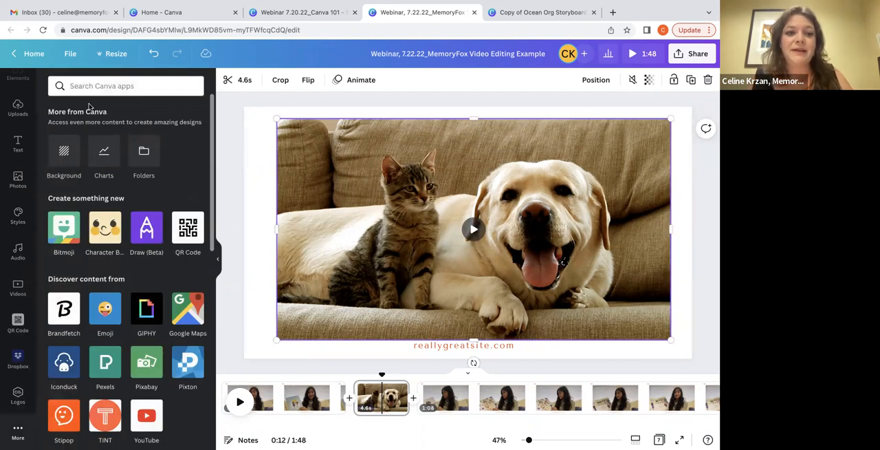
{"action": "scroll", "coordinate": [89, 111], "scroll_direction": "down", "scroll_amount": 2}
{"action": "scroll", "coordinate": [114, 306], "scroll_direction": "down", "scroll_amount": 3}
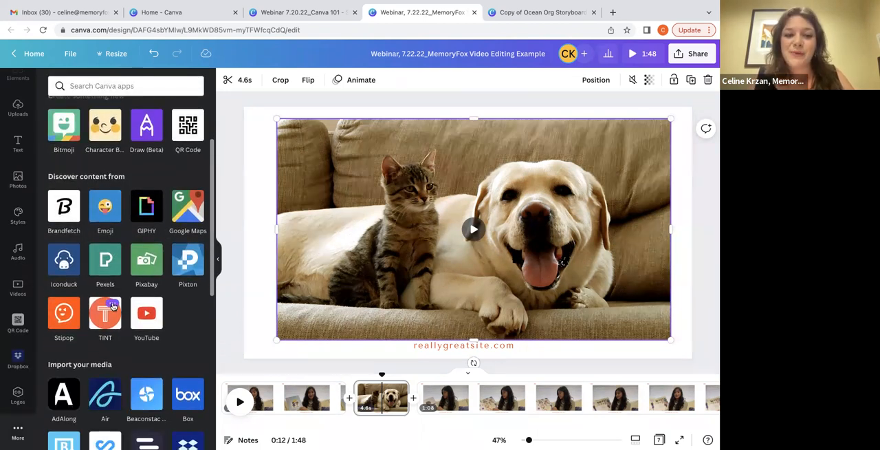
{"action": "scroll", "coordinate": [113, 306], "scroll_direction": "down", "scroll_amount": 1}
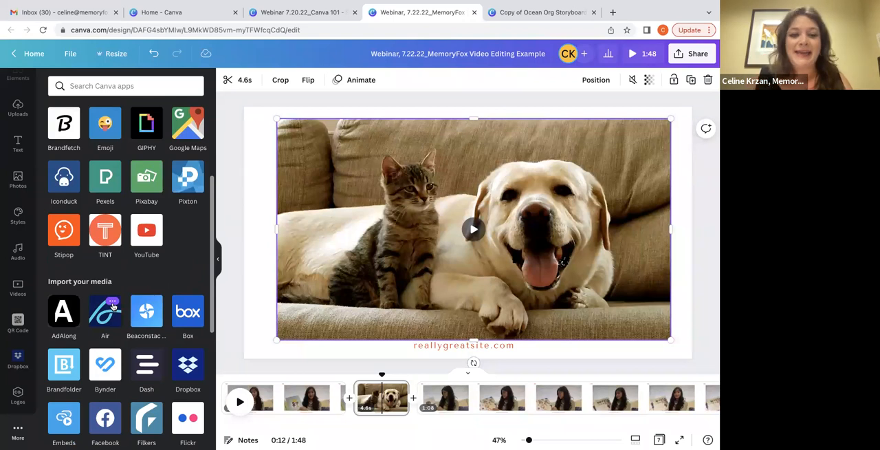
{"action": "scroll", "coordinate": [113, 307], "scroll_direction": "down", "scroll_amount": 3}
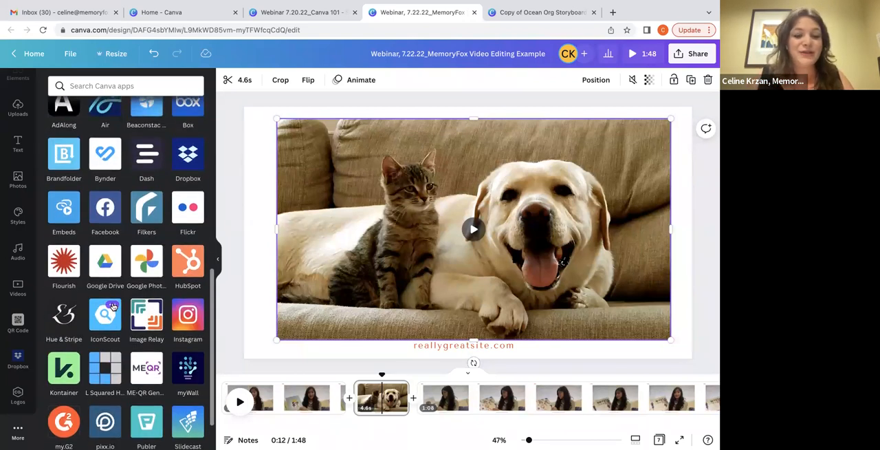
{"action": "scroll", "coordinate": [113, 307], "scroll_direction": "down", "scroll_amount": 1}
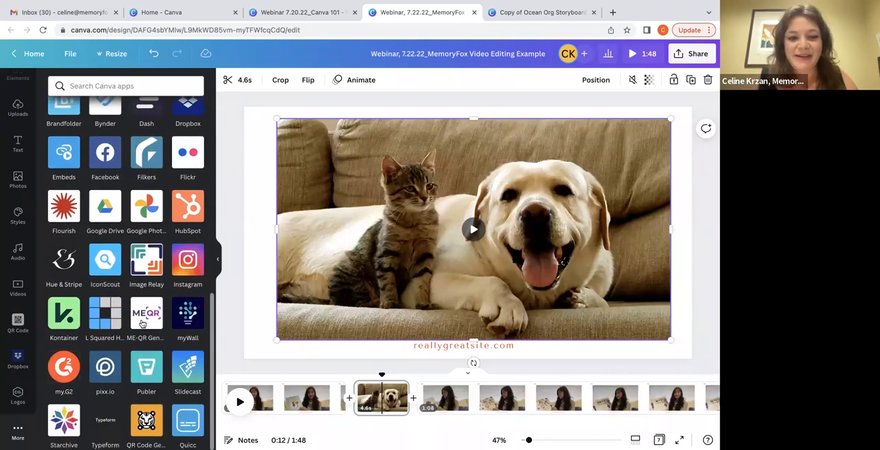
{"action": "scroll", "coordinate": [146, 327], "scroll_direction": "up", "scroll_amount": 5}
{"action": "left_click", "coordinate": [100, 87]}
{"action": "type", "text": "audio"}
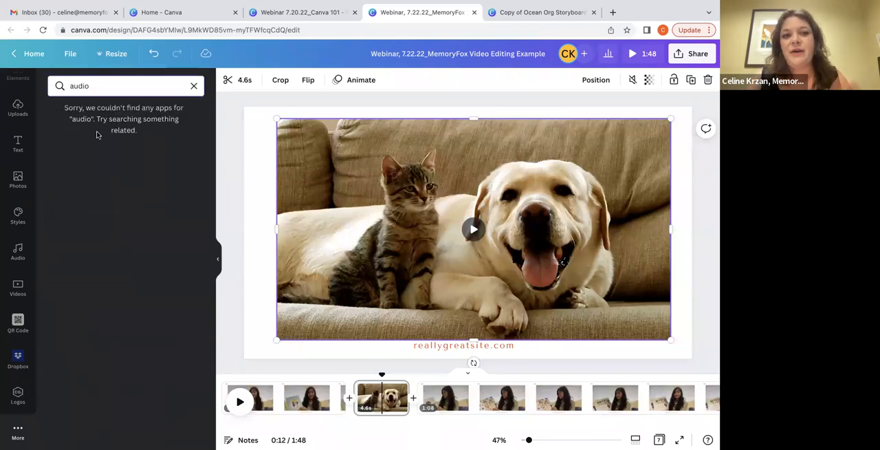
Show the Upbeat music in the audio library and filter it to Instrumentals
{"action": "left_click", "coordinate": [19, 253]}
{"action": "left_click", "coordinate": [150, 82]}
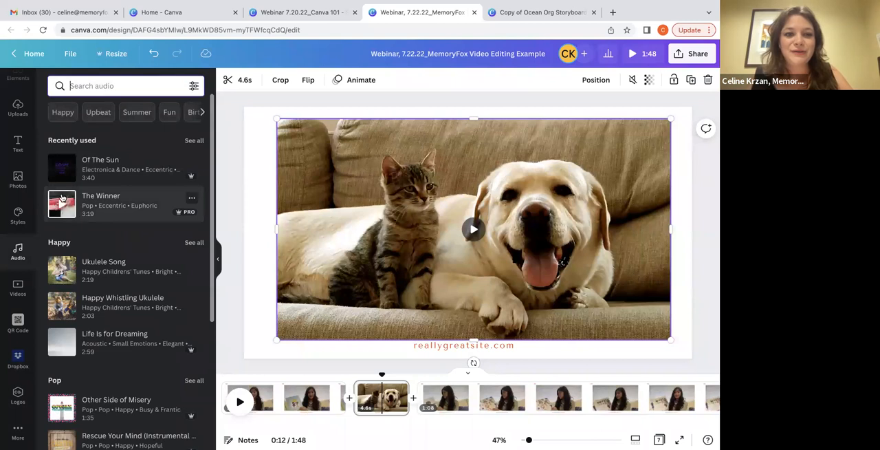
{"action": "left_click", "coordinate": [101, 115]}
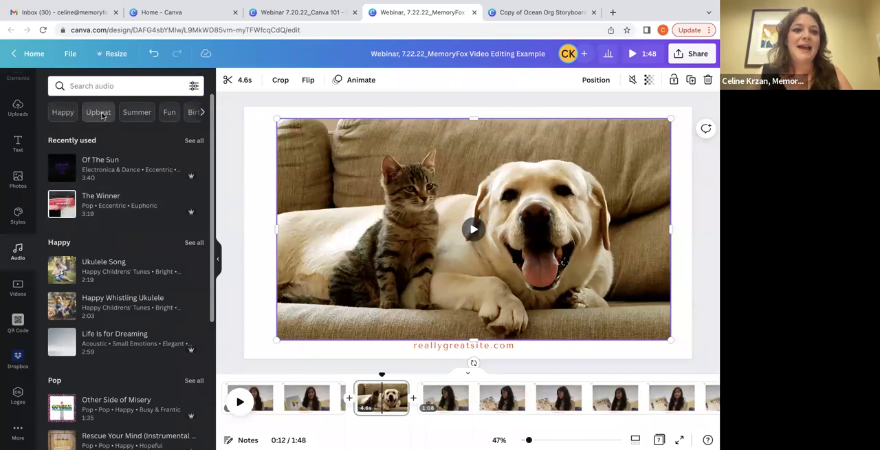
{"action": "left_click", "coordinate": [192, 86]}
{"action": "left_click", "coordinate": [135, 133]}
{"action": "left_click", "coordinate": [126, 235]}
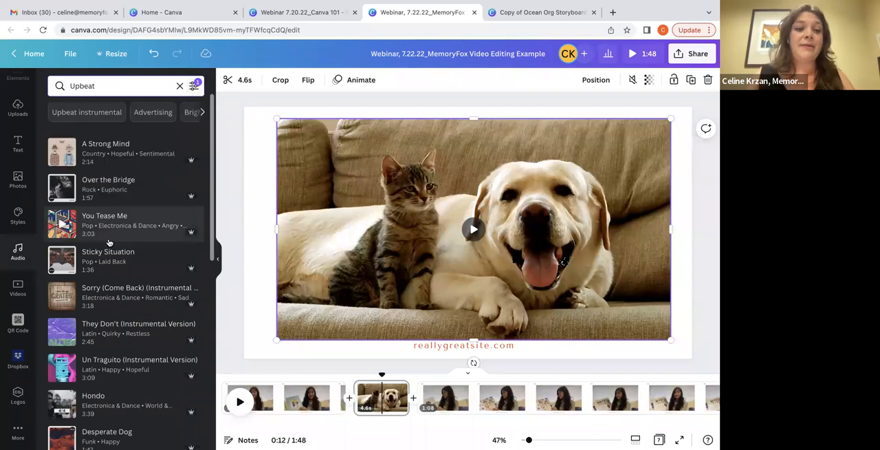
Preview the instrumental track "A Strong Mind" and add it to the design
{"action": "left_click", "coordinate": [60, 153]}
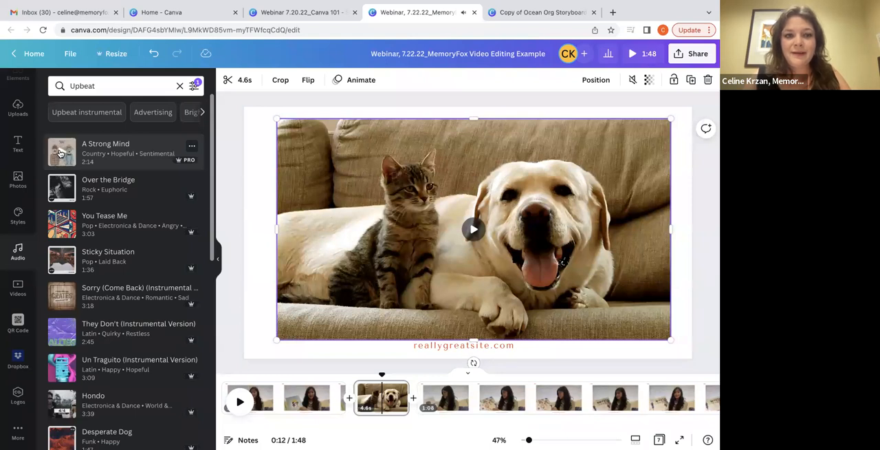
{"action": "left_click", "coordinate": [60, 152]}
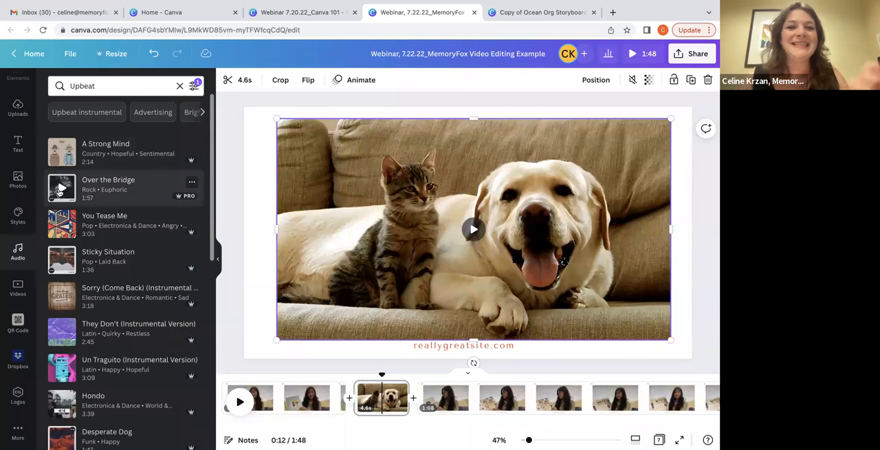
{"action": "left_click", "coordinate": [99, 154]}
Reposition the "A Strong Mind" music track so it starts at the beginning of the timeline
{"action": "left_click_drag", "start_coordinate": [471, 411], "coordinate": [310, 413]}
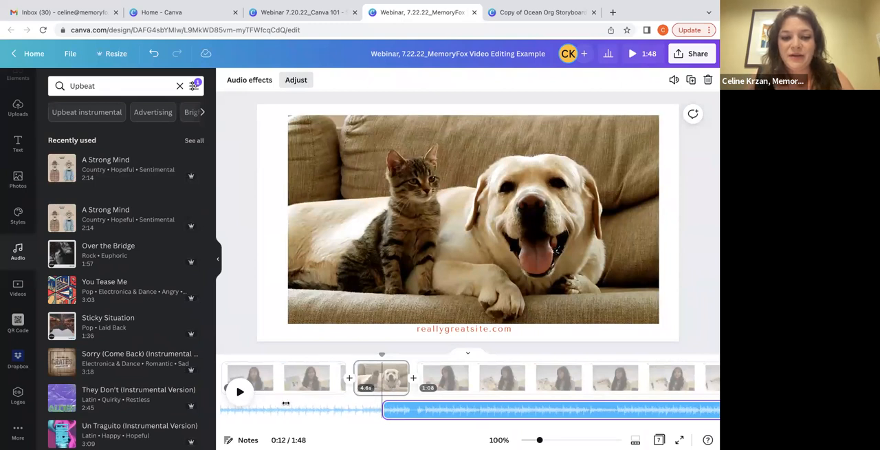
{"action": "left_click", "coordinate": [230, 307]}
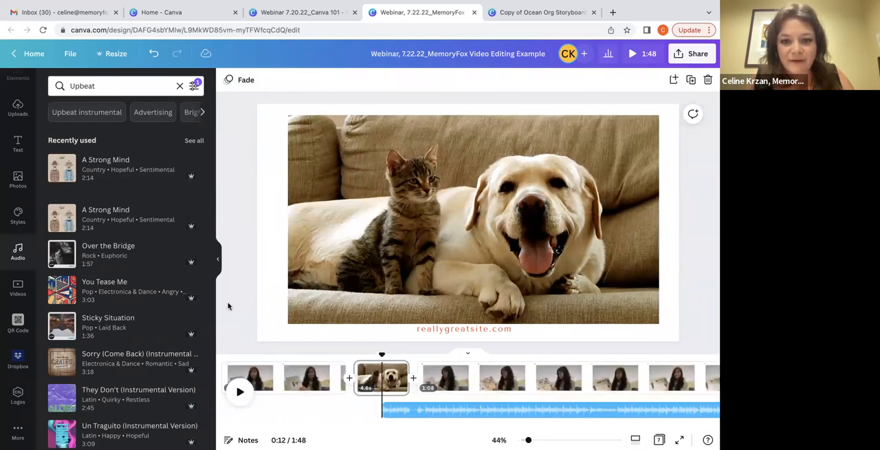
{"action": "left_click", "coordinate": [454, 413]}
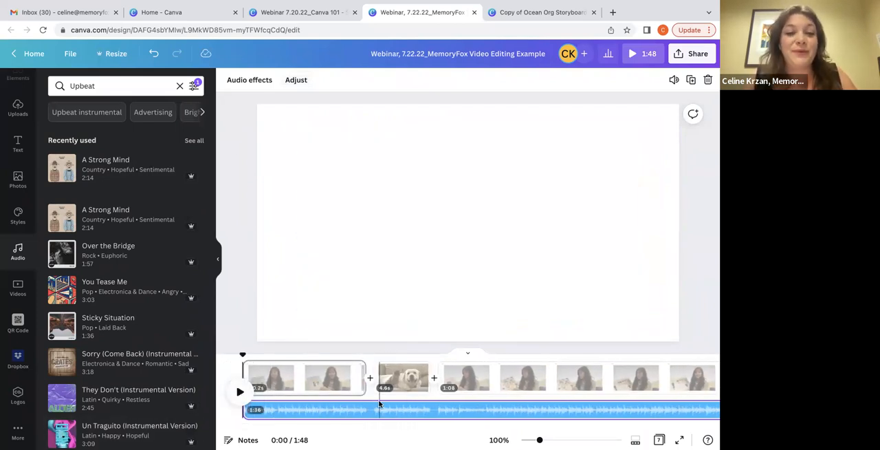
Apply audio effects to the music track with a 0.7 s fade in and a 2.7 s fade out
{"action": "left_click", "coordinate": [244, 86]}
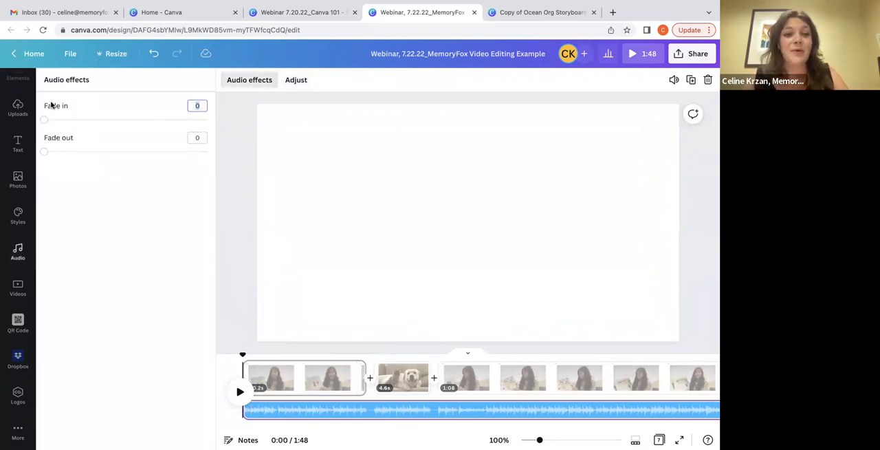
{"action": "left_click_drag", "start_coordinate": [44, 120], "coordinate": [67, 120]}
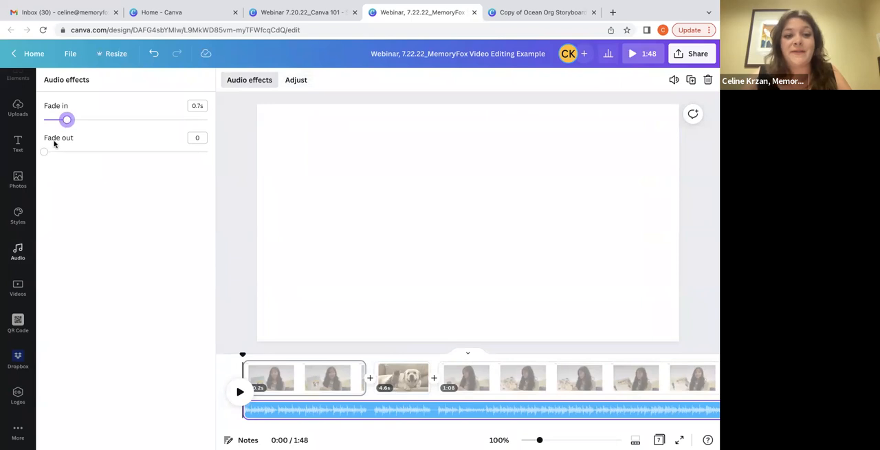
{"action": "left_click_drag", "start_coordinate": [44, 152], "coordinate": [133, 152]}
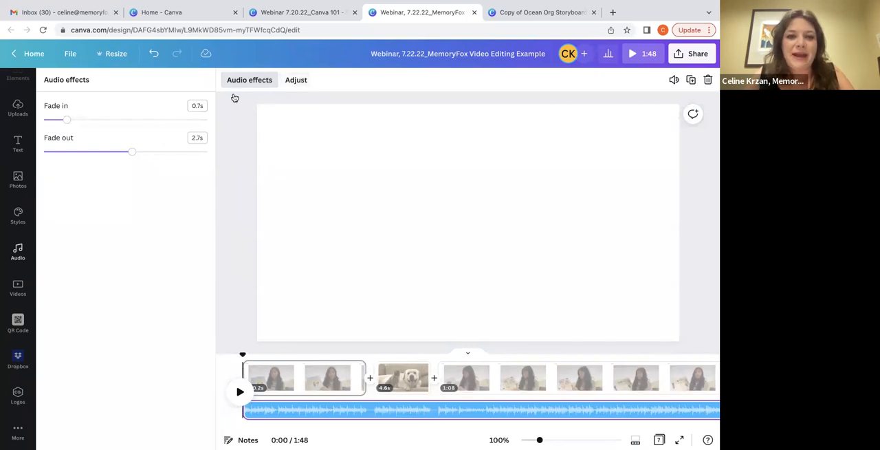
{"action": "left_click", "coordinate": [264, 85]}
Review the audio filter options and play the first seconds of the video to check it with the music
{"action": "left_click", "coordinate": [194, 86]}
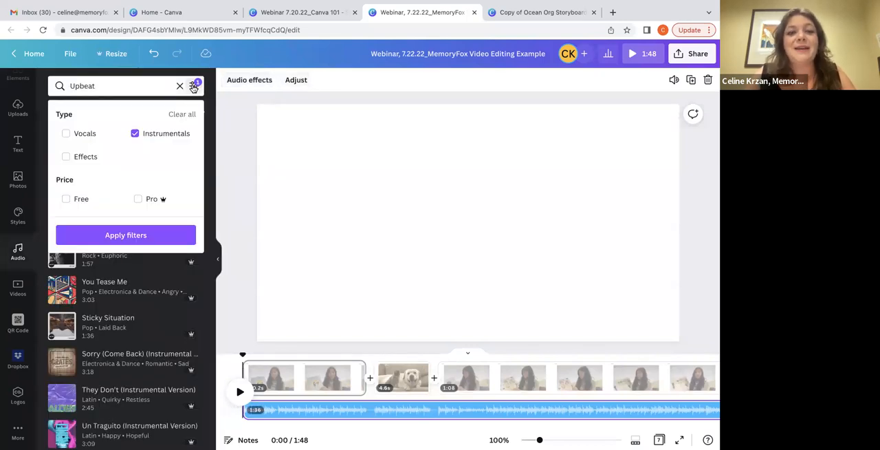
{"action": "left_click", "coordinate": [222, 163]}
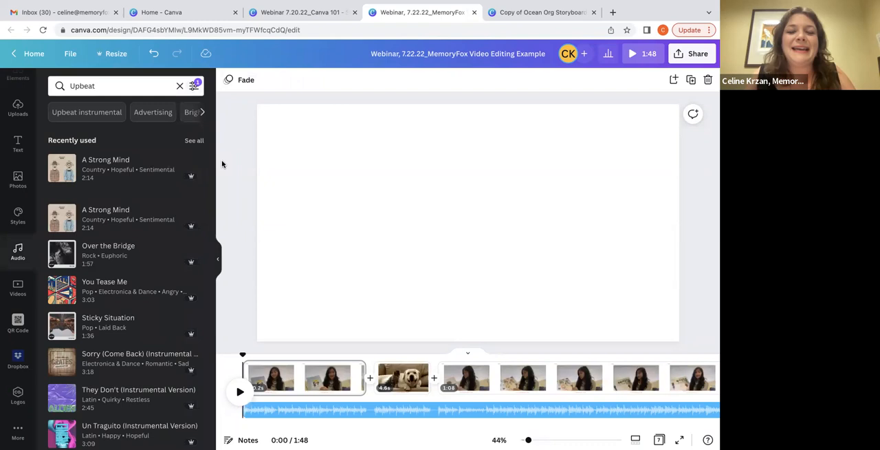
{"action": "left_click", "coordinate": [239, 396]}
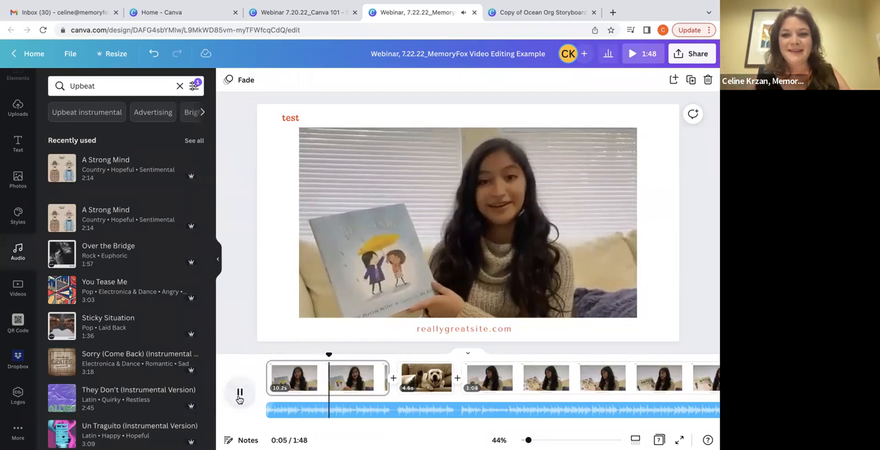
{"action": "left_click", "coordinate": [239, 394]}
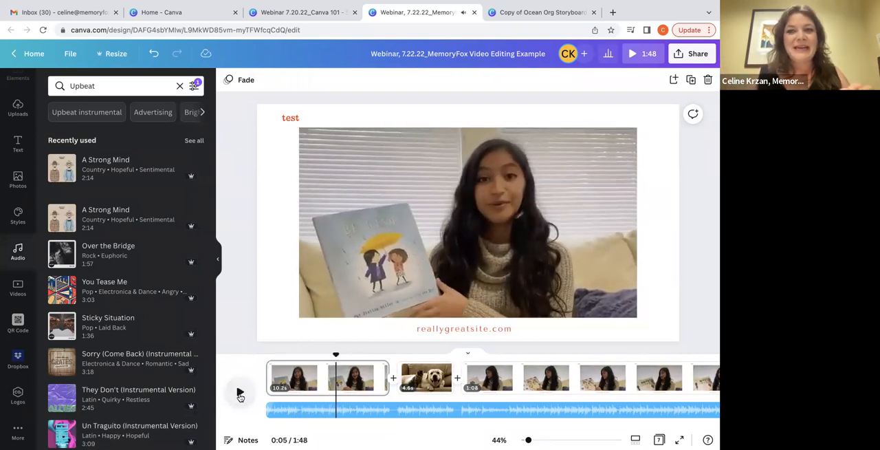
Lower the volume of the "A Strong Mind" music track to 57
{"action": "left_click", "coordinate": [312, 410]}
{"action": "left_click", "coordinate": [674, 80]}
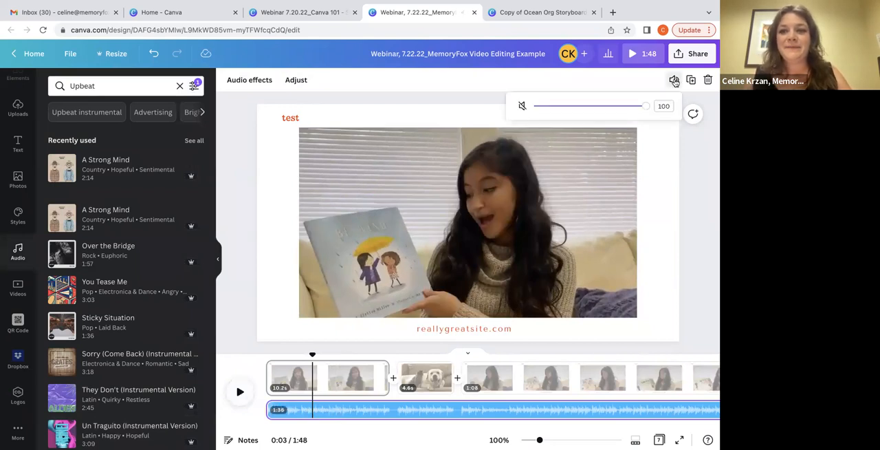
{"action": "left_click_drag", "start_coordinate": [642, 108], "coordinate": [598, 106]}
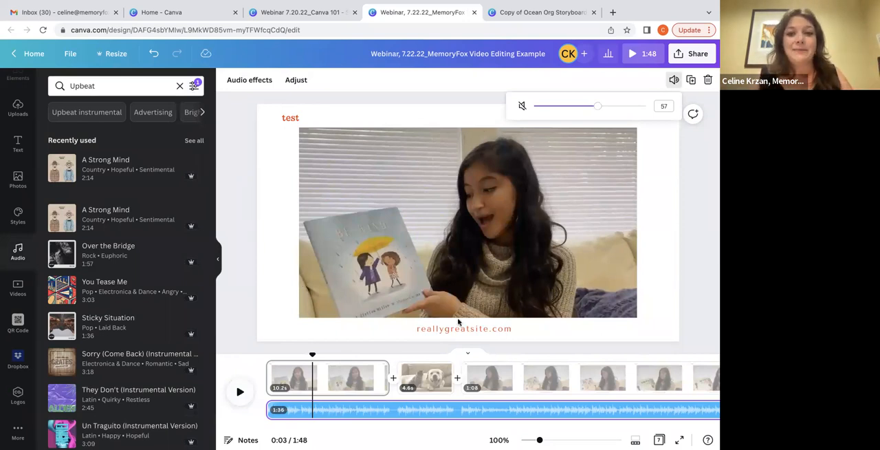
Open the text options at the end of the first clip, and check the 10 Video editing skills slide in the Canva 101 webinar presentation
{"action": "left_click", "coordinate": [457, 390]}
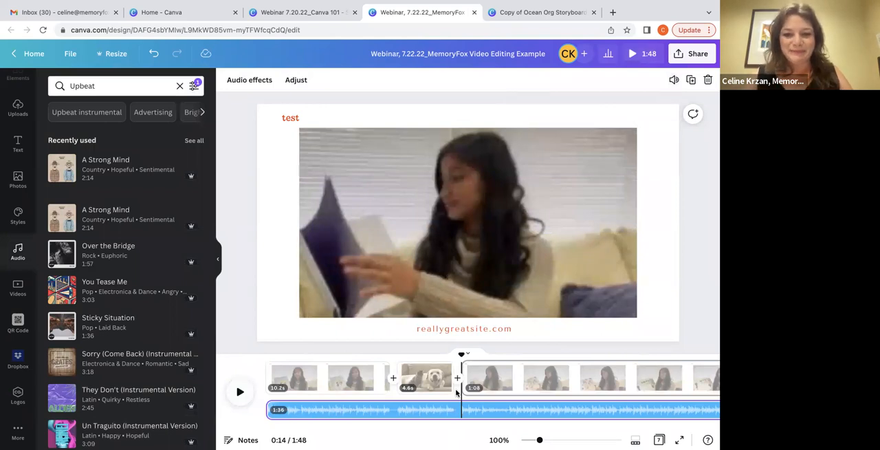
{"action": "left_click", "coordinate": [393, 410]}
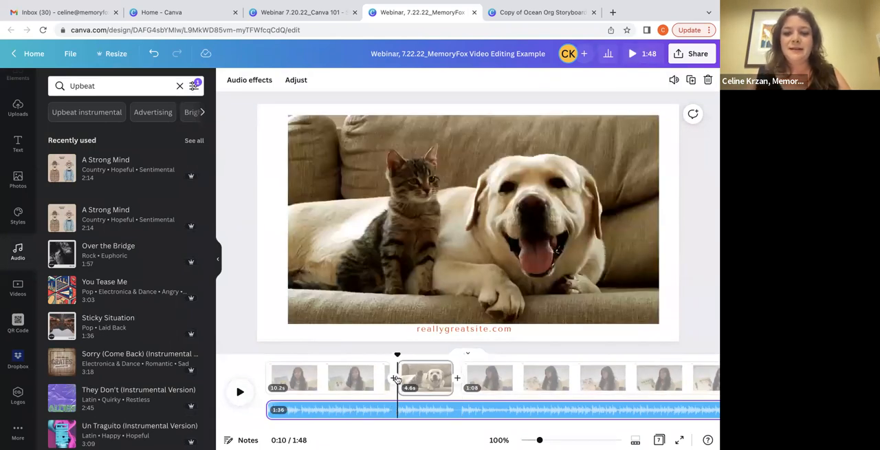
{"action": "left_click_drag", "start_coordinate": [395, 353], "coordinate": [385, 351]}
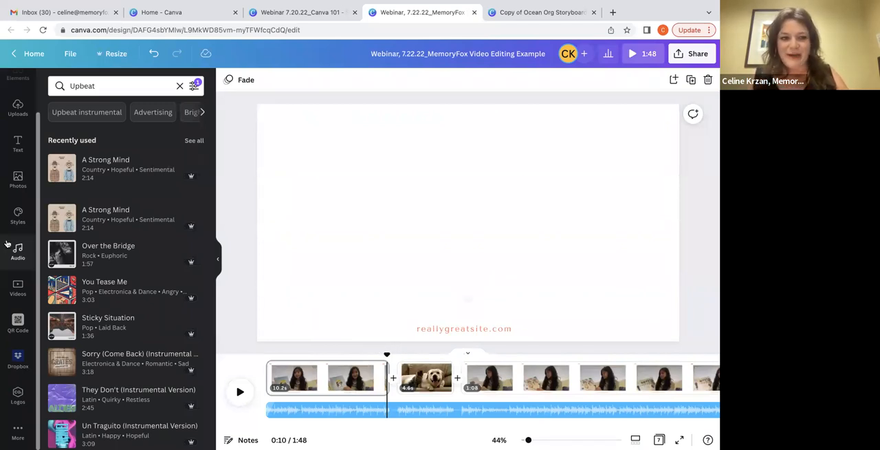
{"action": "left_click", "coordinate": [18, 143]}
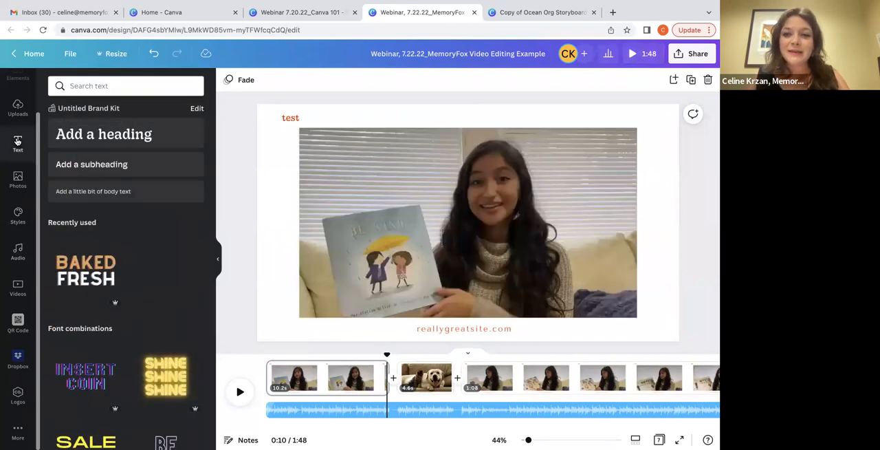
{"action": "left_click", "coordinate": [258, 11]}
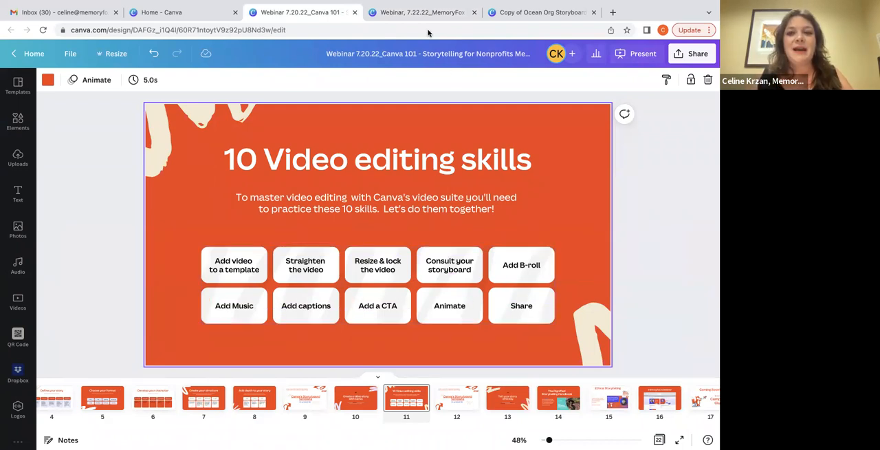
{"action": "left_click", "coordinate": [405, 12]}
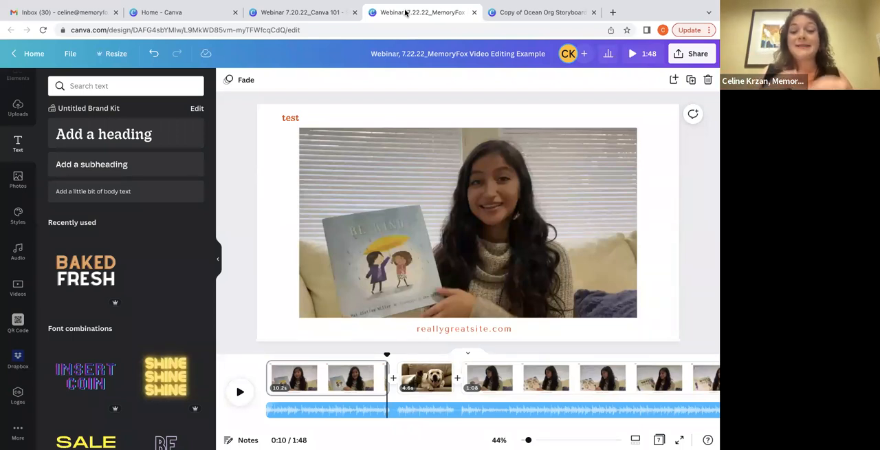
Delete the "reallygreatsite.com" text from the first page
{"action": "left_click", "coordinate": [442, 330]}
{"action": "left_click", "coordinate": [441, 337]}
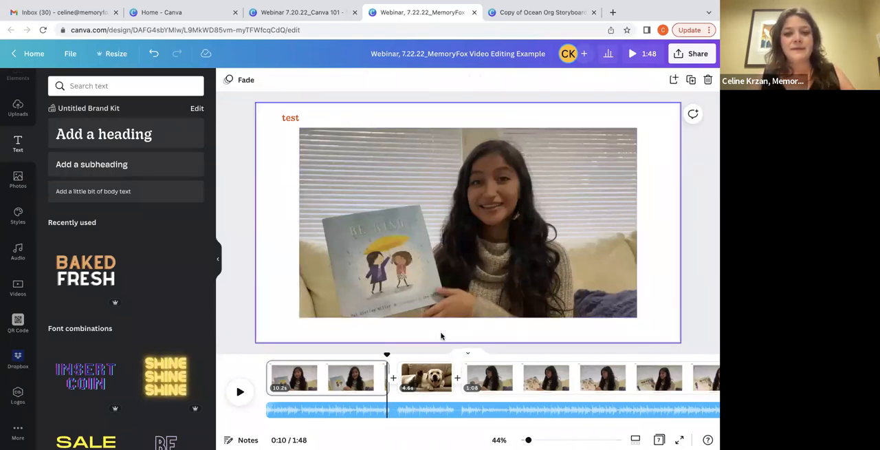
{"action": "left_click", "coordinate": [290, 117]}
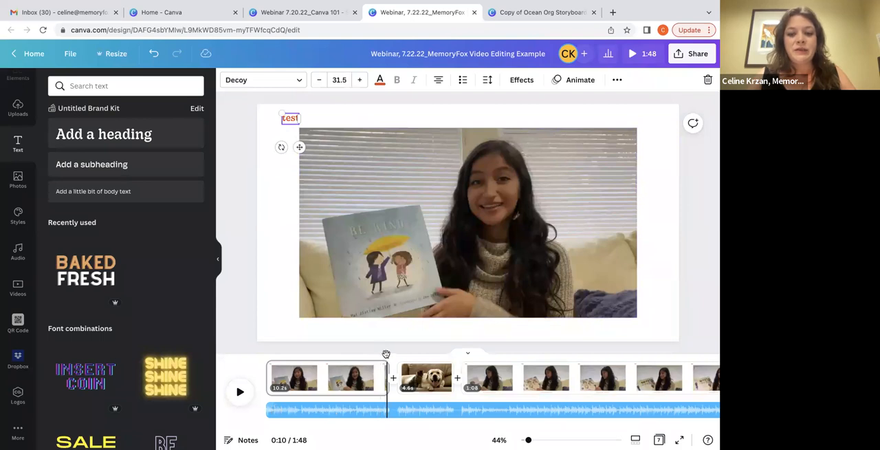
Play the first seconds of the video to hear the opening words for the caption
{"action": "left_click_drag", "start_coordinate": [386, 355], "coordinate": [222, 353]}
{"action": "left_click", "coordinate": [245, 394]}
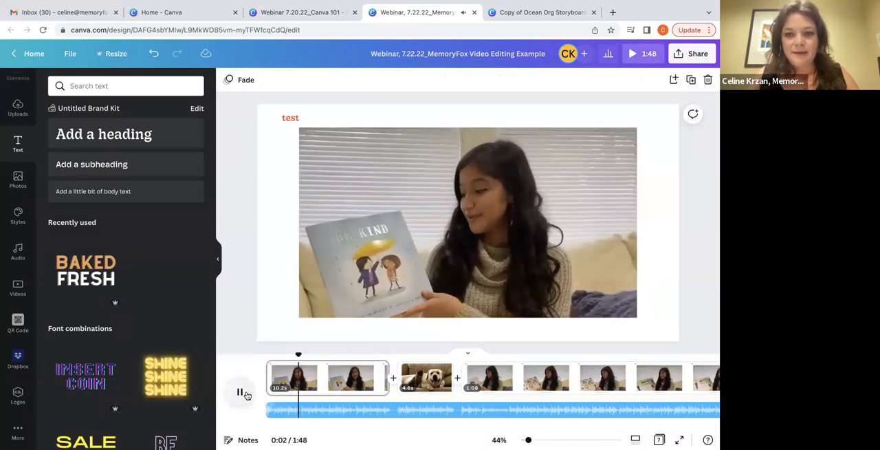
{"action": "left_click", "coordinate": [244, 392]}
Add a heading below the video reading "Hi My Name is", the speaker's first name, and "and we will be reading from Be Kind"
{"action": "left_click", "coordinate": [77, 124]}
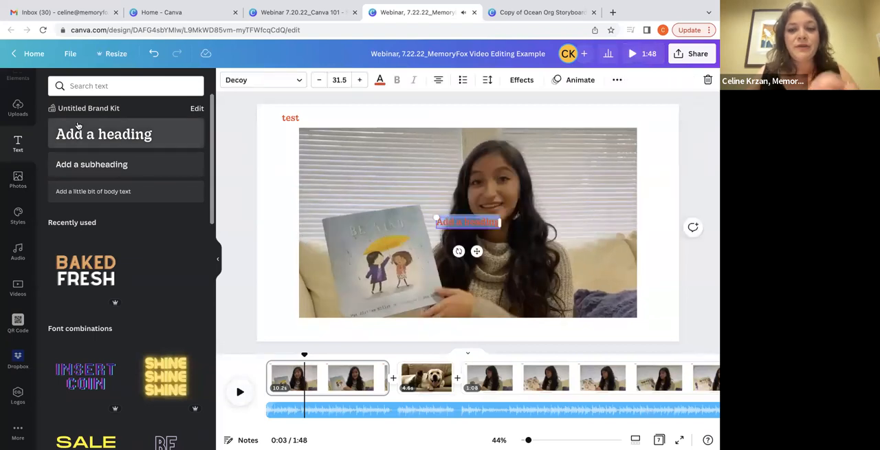
{"action": "type", "text": "Hi My"}
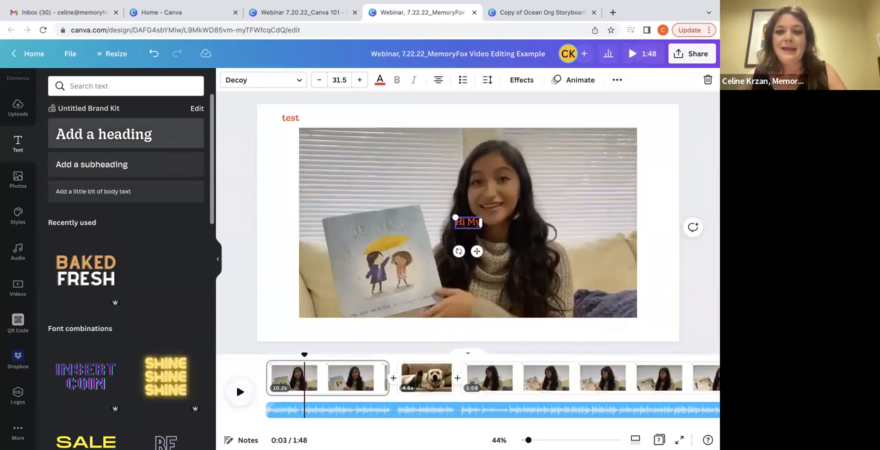
{"action": "type", "text": " Name is Sasha"}
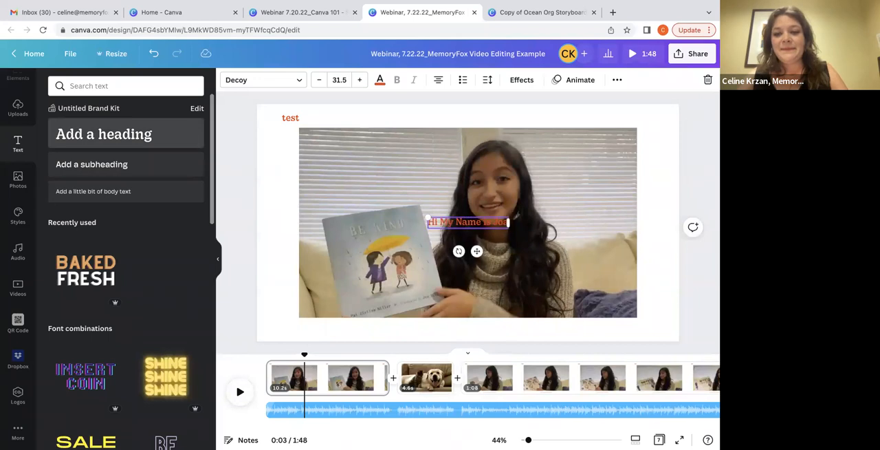
{"action": "type", "text": "nna"}
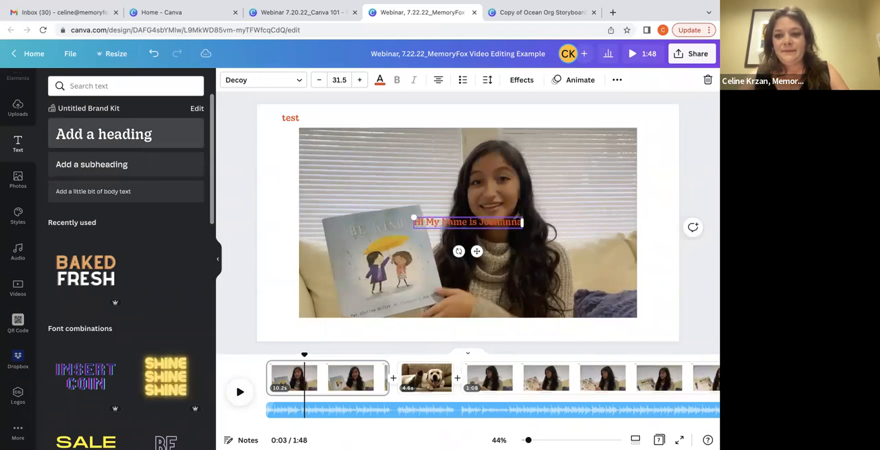
{"action": "type", "text": " and"}
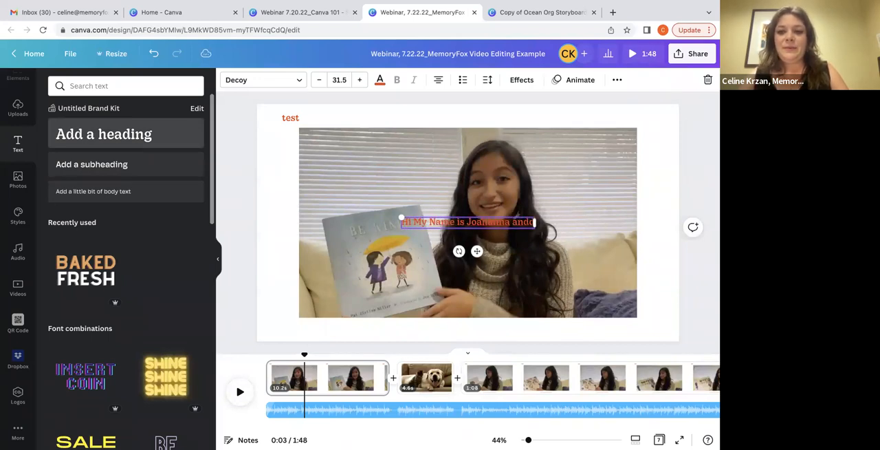
{"action": "type", "text": " we will be"}
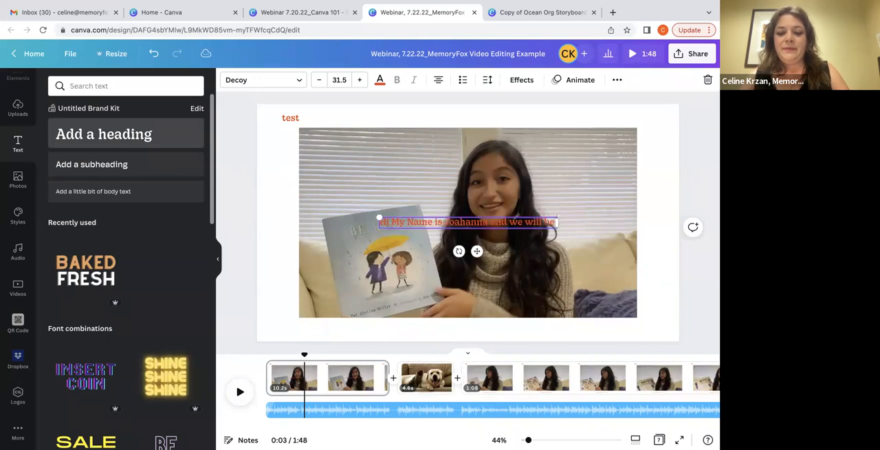
{"action": "type", "text": " reading from"}
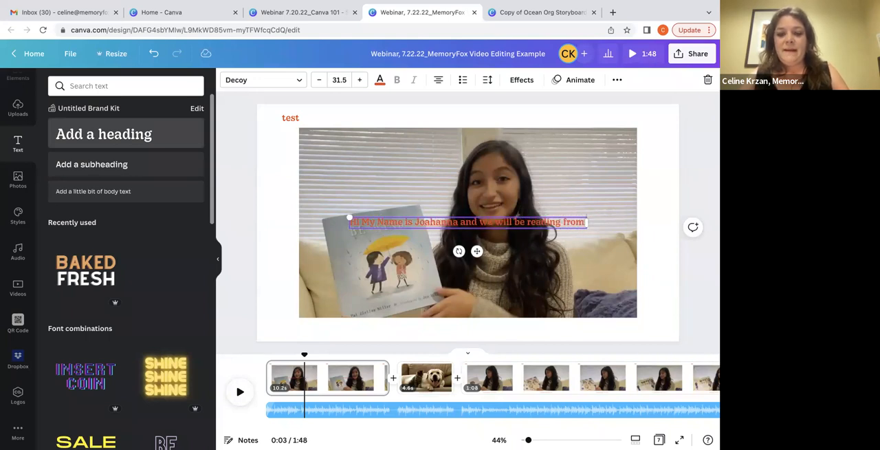
{"action": "type", "text": " Be Kind"}
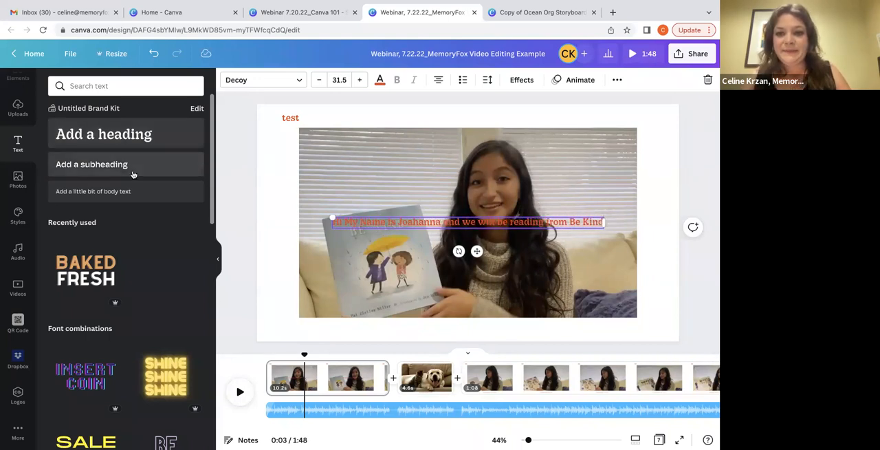
{"action": "left_click_drag", "start_coordinate": [477, 251], "coordinate": [474, 381]}
Apply the Shadow text effect to the caption below the video
{"action": "left_click", "coordinate": [521, 80]}
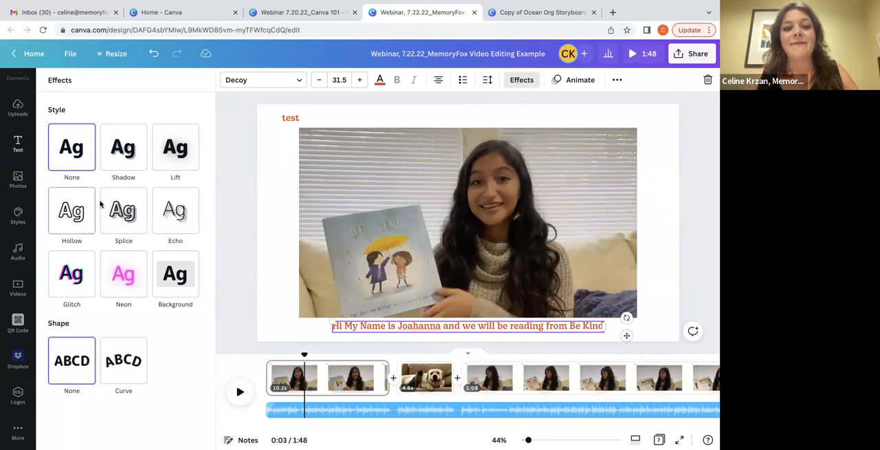
{"action": "left_click", "coordinate": [166, 159]}
{"action": "left_click", "coordinate": [139, 158]}
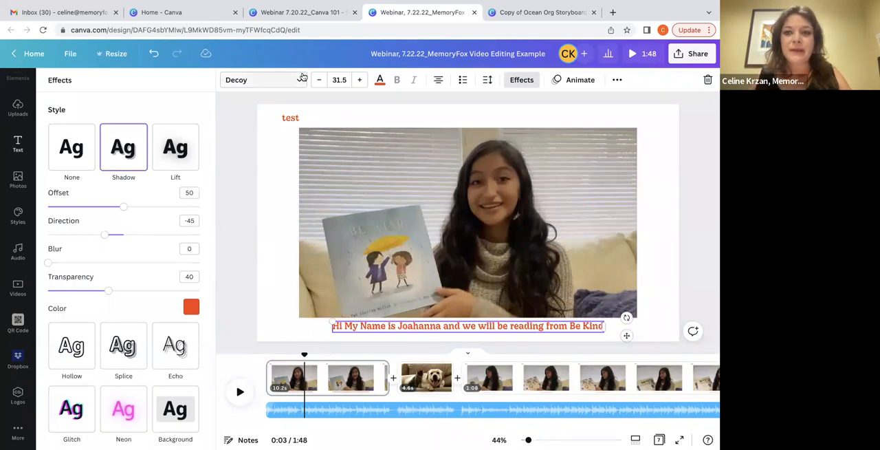
Preview the text animations and apply Ascend to the caption
{"action": "left_click", "coordinate": [558, 81]}
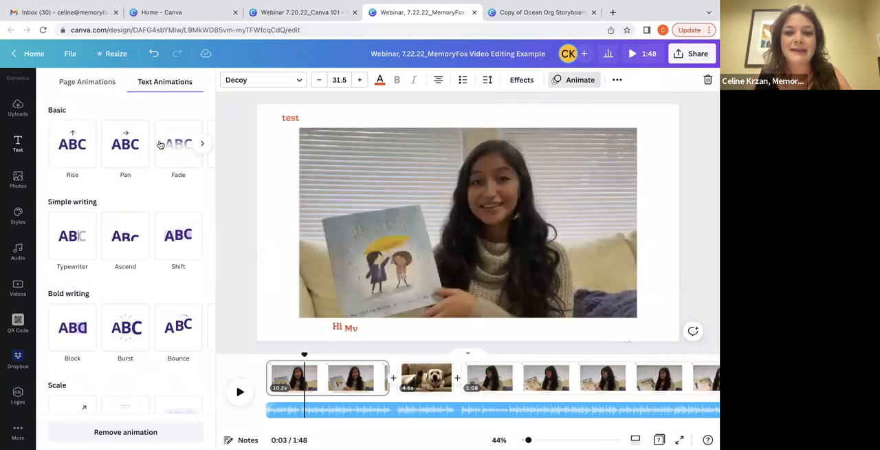
{"action": "scroll", "coordinate": [125, 288], "scroll_direction": "down", "scroll_amount": 1}
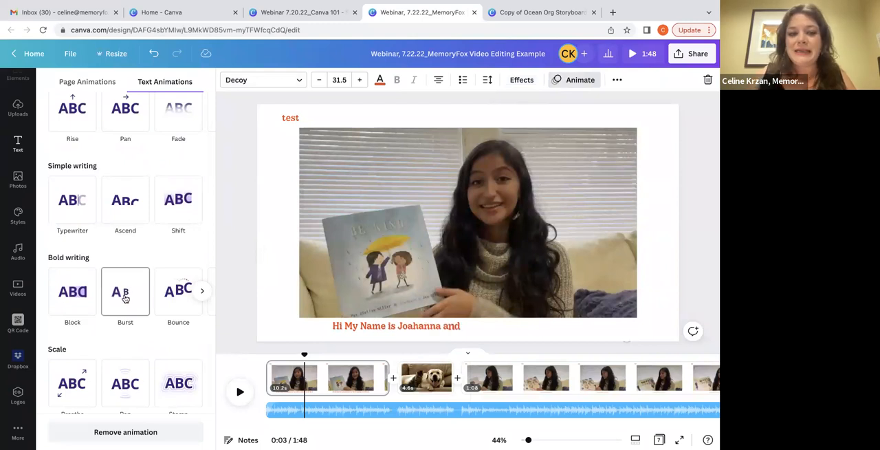
{"action": "scroll", "coordinate": [125, 297], "scroll_direction": "down", "scroll_amount": 1}
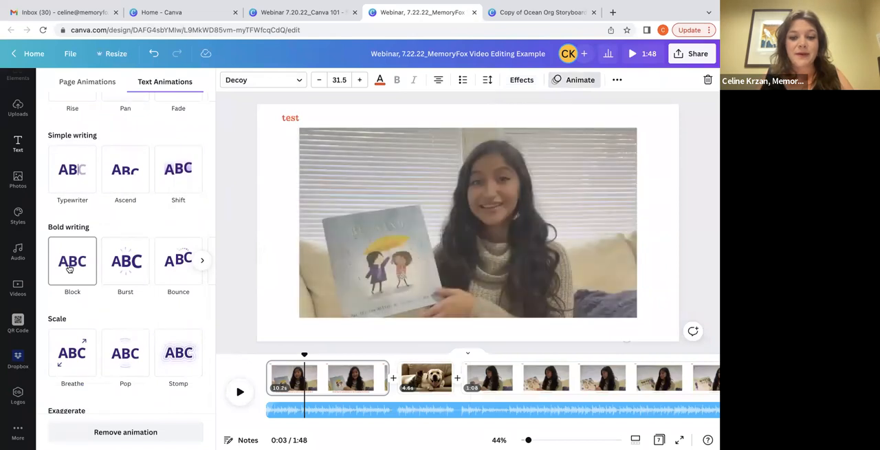
{"action": "left_click", "coordinate": [206, 265]}
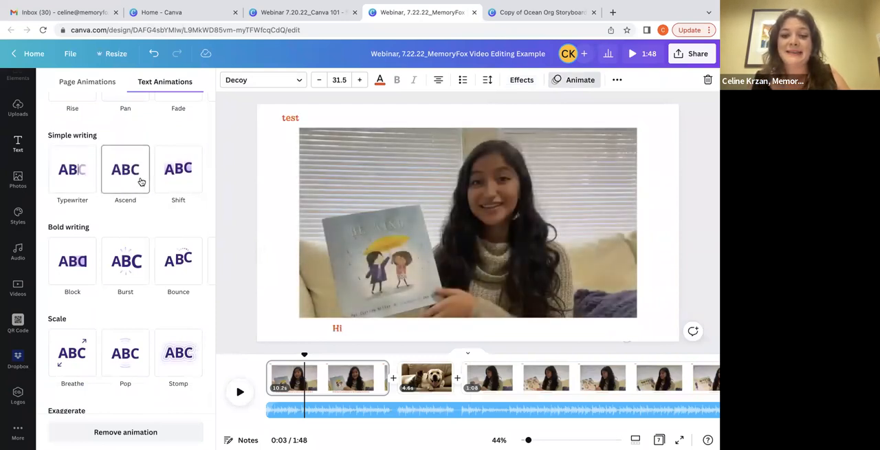
{"action": "left_click", "coordinate": [140, 181]}
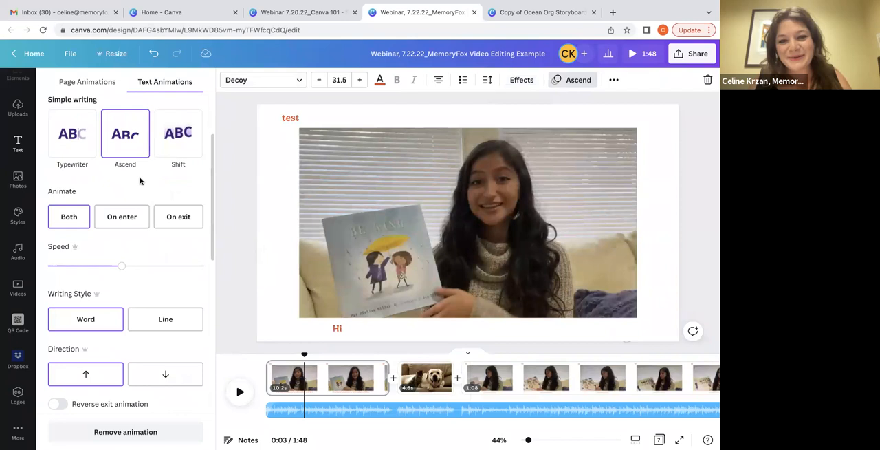
Delete the "test" text from the first page and play the opening seconds to check the animated caption
{"action": "left_click", "coordinate": [284, 121]}
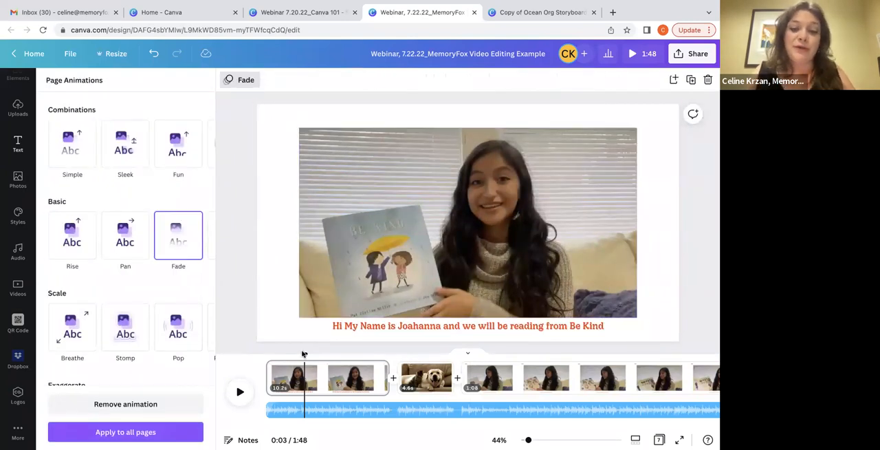
{"action": "left_click_drag", "start_coordinate": [305, 353], "coordinate": [268, 353]}
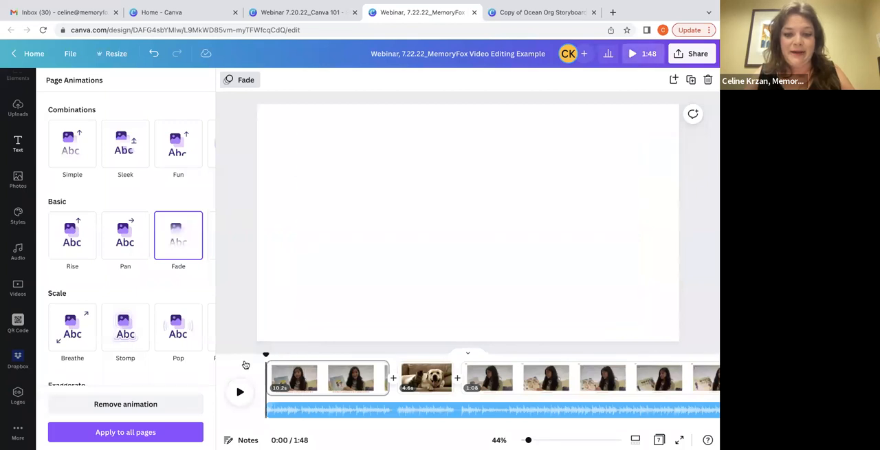
{"action": "left_click", "coordinate": [240, 391]}
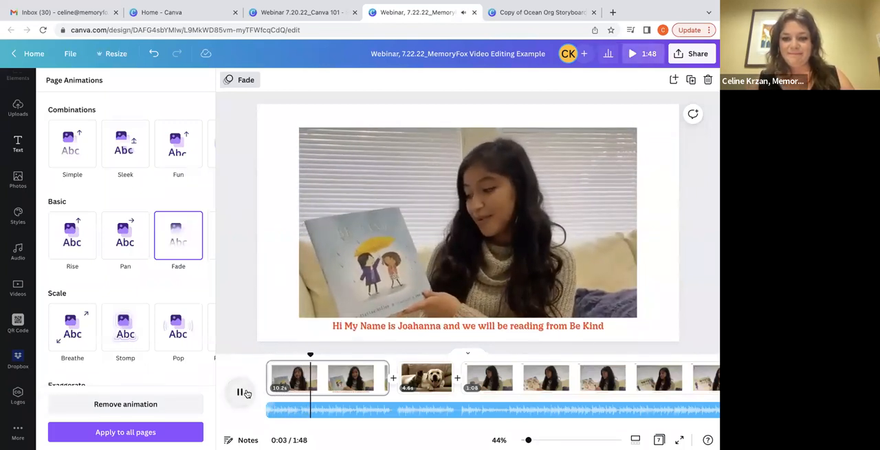
{"action": "left_click", "coordinate": [240, 391]}
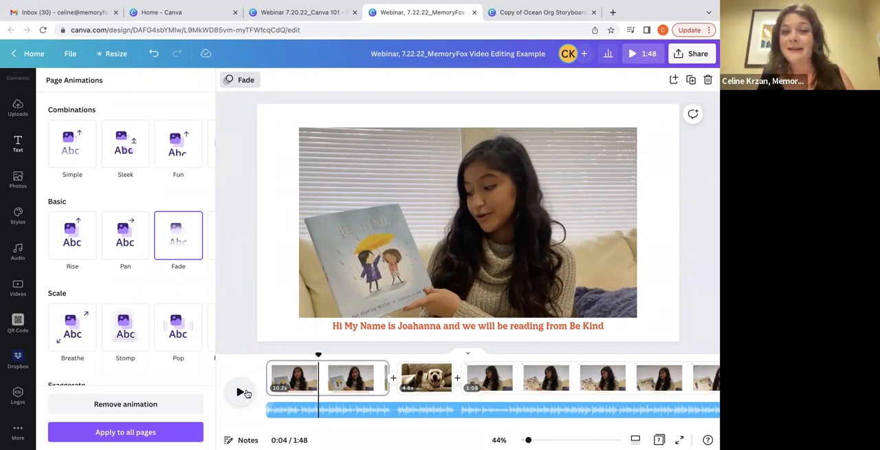
Delete the 1:08 clip page that follows the dog and cat clip in the timeline
{"action": "left_click", "coordinate": [343, 333]}
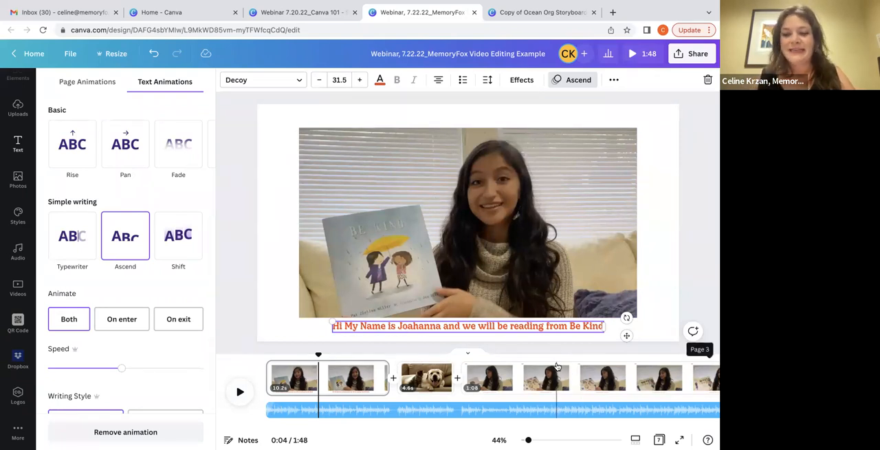
{"action": "left_click", "coordinate": [431, 377]}
{"action": "left_click", "coordinate": [309, 383]}
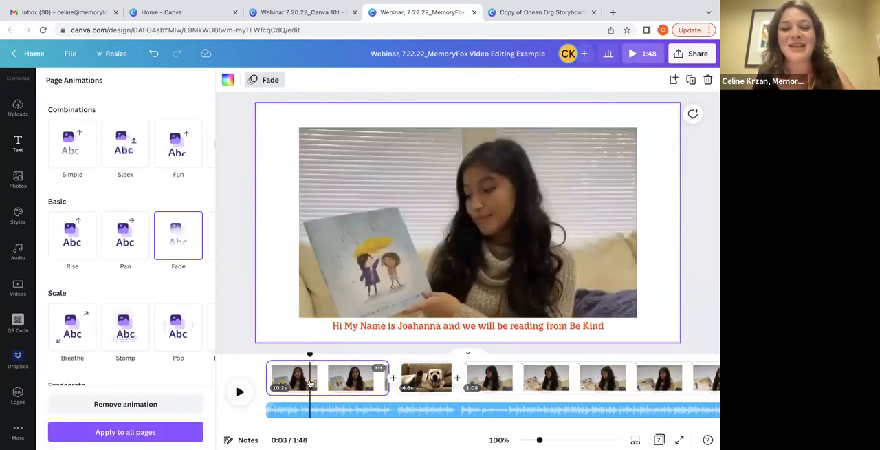
{"action": "left_click", "coordinate": [424, 380]}
{"action": "left_click", "coordinate": [489, 378]}
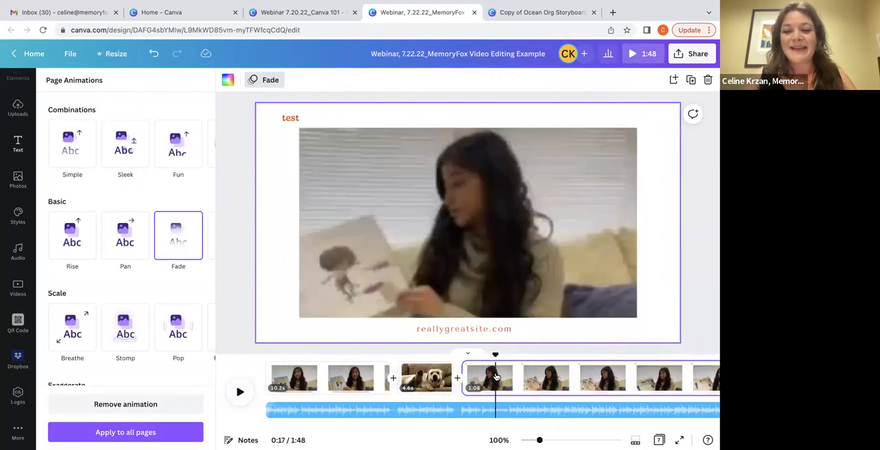
{"action": "key", "text": "Delete"}
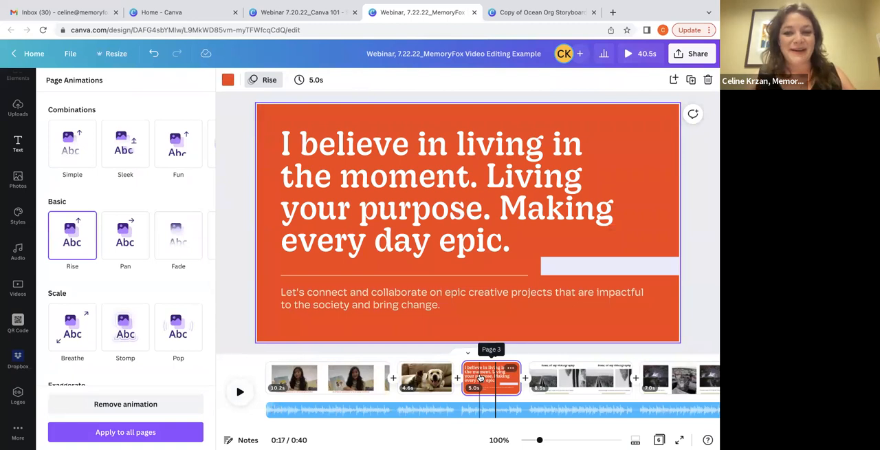
Replace the "let's connect!!" heading on the last page with "Donate Now"
{"action": "scroll", "coordinate": [595, 362], "scroll_direction": "right", "scroll_amount": 3}
{"action": "left_click", "coordinate": [649, 378]}
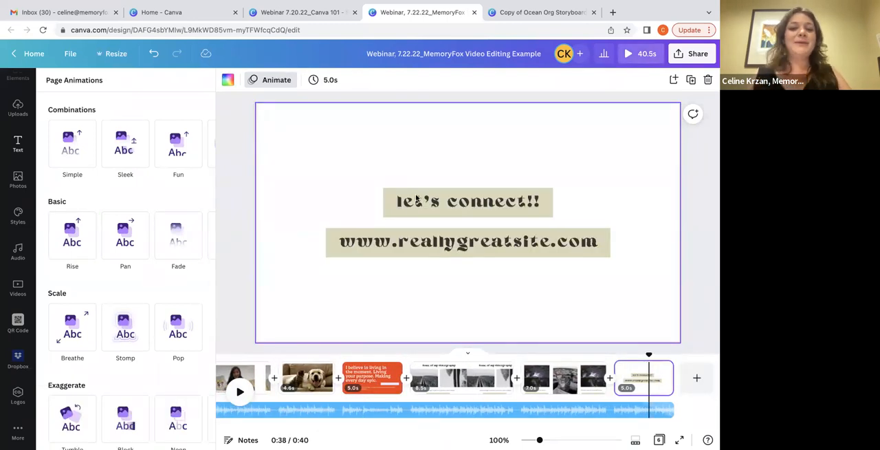
{"action": "left_click", "coordinate": [416, 199]}
{"action": "left_click", "coordinate": [398, 202]}
{"action": "type", "text": "D"}
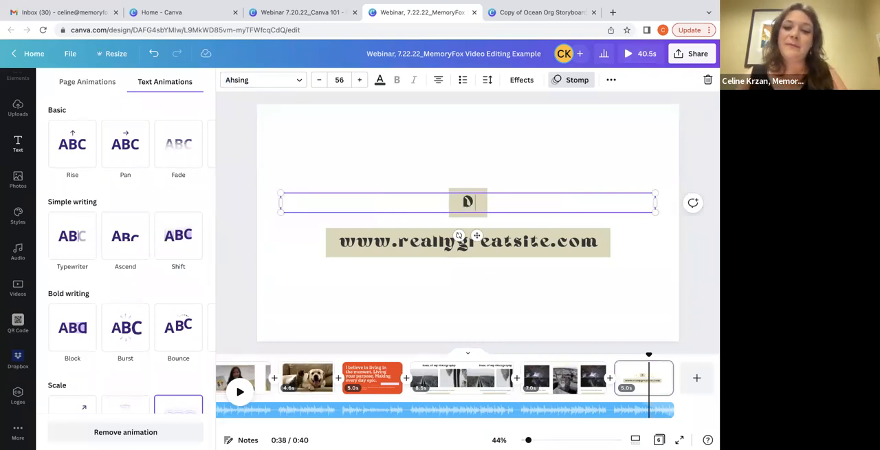
{"action": "type", "text": "onate Now"}
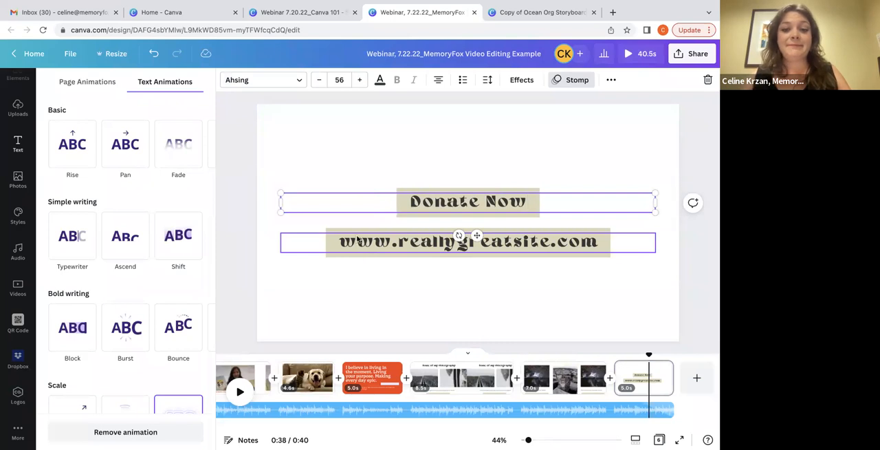
Replace the web address line on the last page with "YOUR WEBSiTE OR QR Code"
{"action": "left_click", "coordinate": [358, 249]}
{"action": "left_click", "coordinate": [358, 249]}
{"action": "type", "text": "L"}
{"action": "key", "text": "BackSpace"}
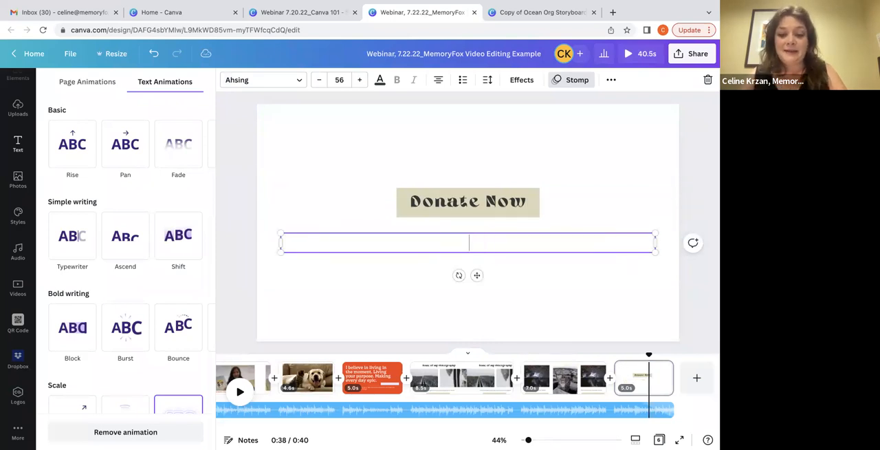
{"action": "type", "text": "YOUR WEBISTE OR"}
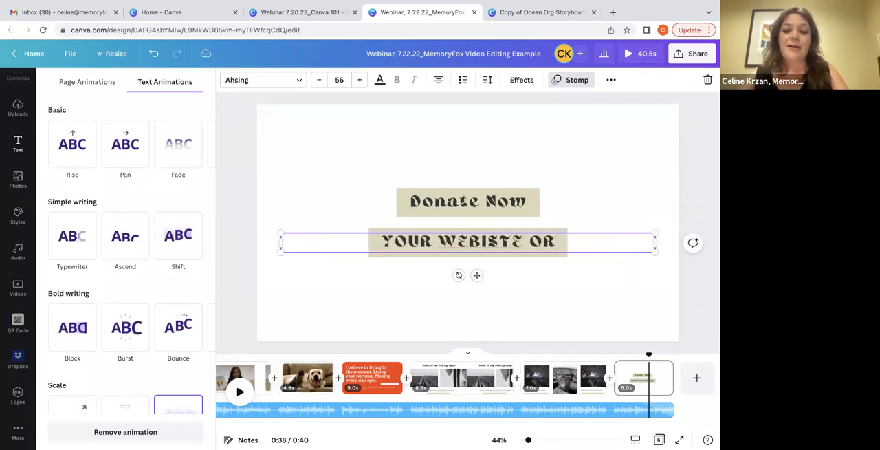
{"action": "type", "text": " QR Code"}
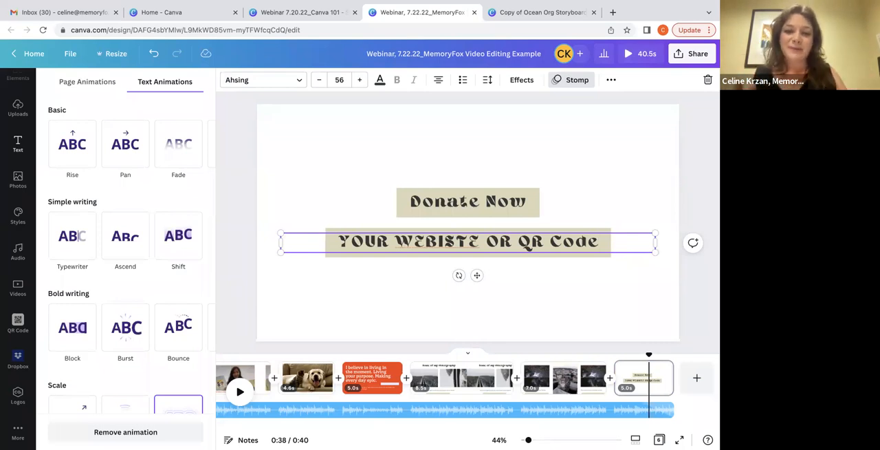
{"action": "left_click", "coordinate": [441, 241]}
{"action": "key", "text": "BackSpace"}
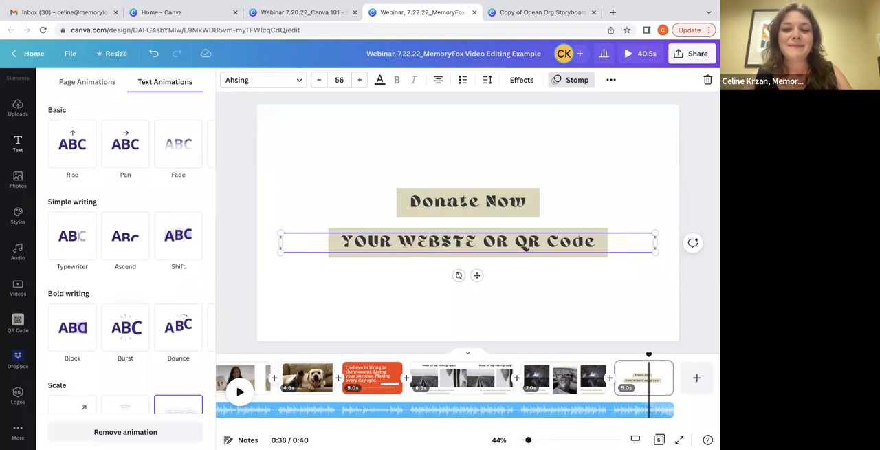
{"action": "type", "text": "I"}
{"action": "key", "text": "Escape"}
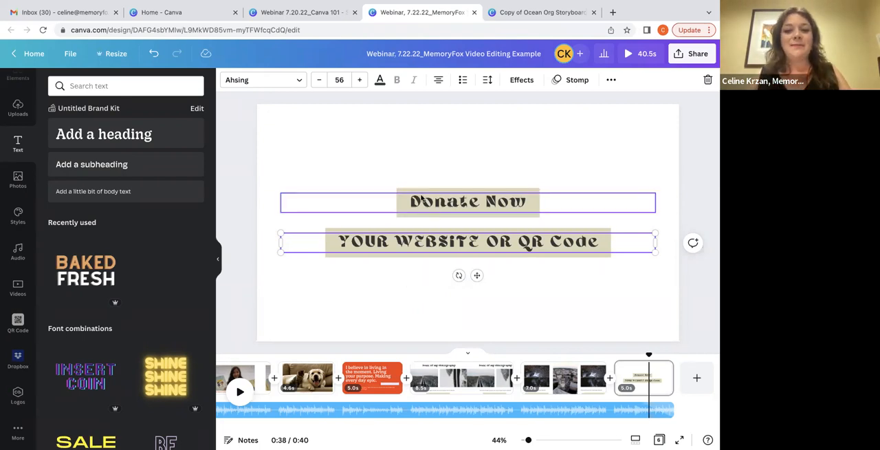
Change the "Donate Now" heading on the last page to "Subscribe"
{"action": "left_click", "coordinate": [468, 202]}
{"action": "left_click", "coordinate": [467, 201]}
{"action": "type", "text": "D"}
{"action": "key", "text": "BackSpace"}
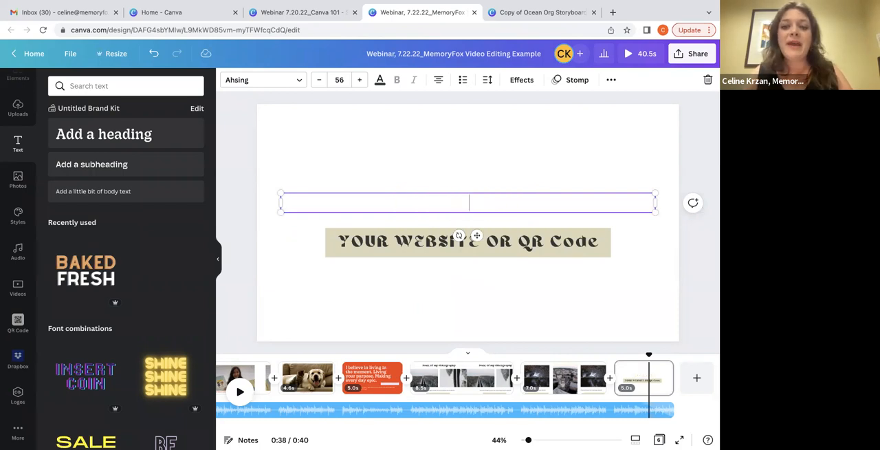
{"action": "type", "text": "Subr"}
{"action": "key", "text": "BackSpace"}
{"action": "type", "text": "scribe"}
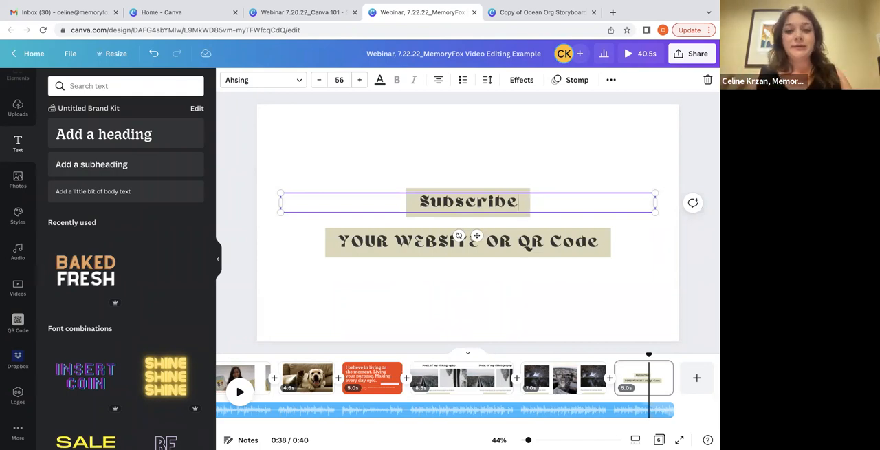
{"action": "left_click", "coordinate": [334, 177]}
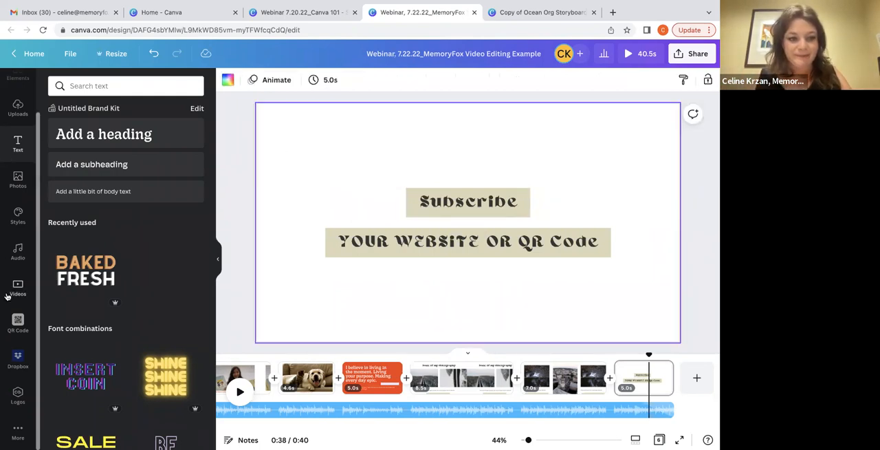
Apply the brand kit's Decoy and Hoss Round font set to the last page and cycle its logo colors to an orange background
{"action": "left_click", "coordinate": [18, 214]}
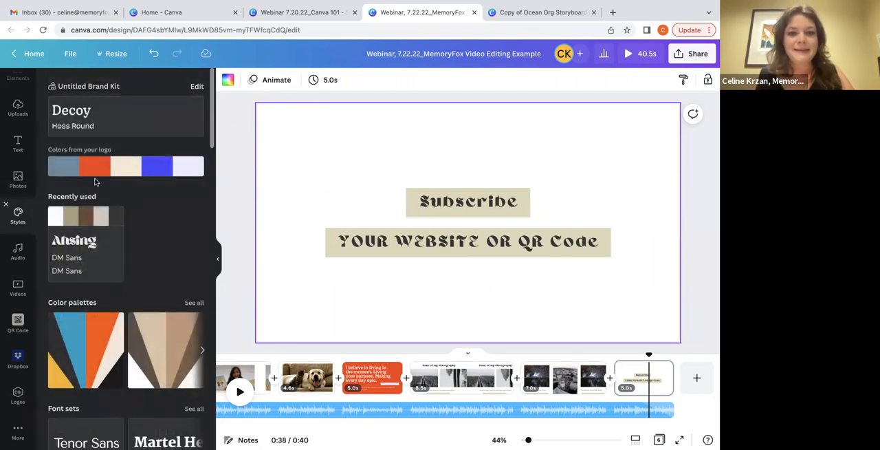
{"action": "left_click", "coordinate": [67, 118]}
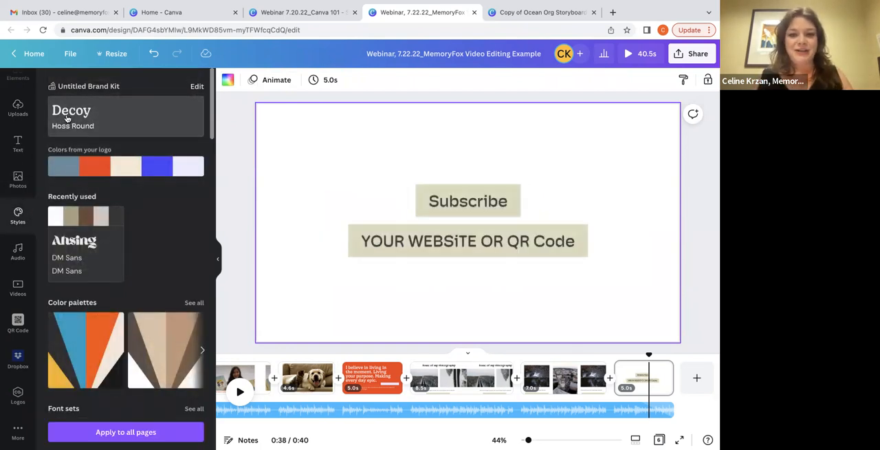
{"action": "left_click", "coordinate": [416, 246]}
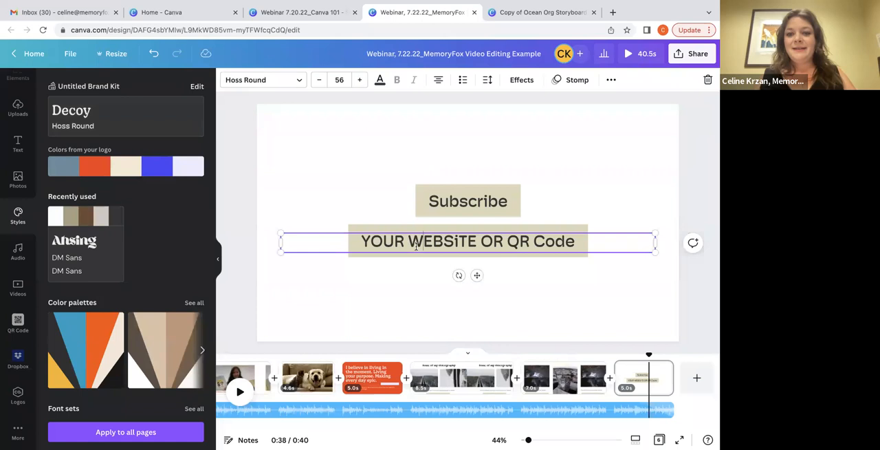
{"action": "left_click", "coordinate": [103, 169]}
{"action": "left_click", "coordinate": [103, 170]}
{"action": "left_click", "coordinate": [114, 171]}
{"action": "left_click", "coordinate": [114, 170]}
{"action": "left_click", "coordinate": [115, 170]}
{"action": "left_click", "coordinate": [115, 170]}
{"action": "left_click", "coordinate": [115, 170]}
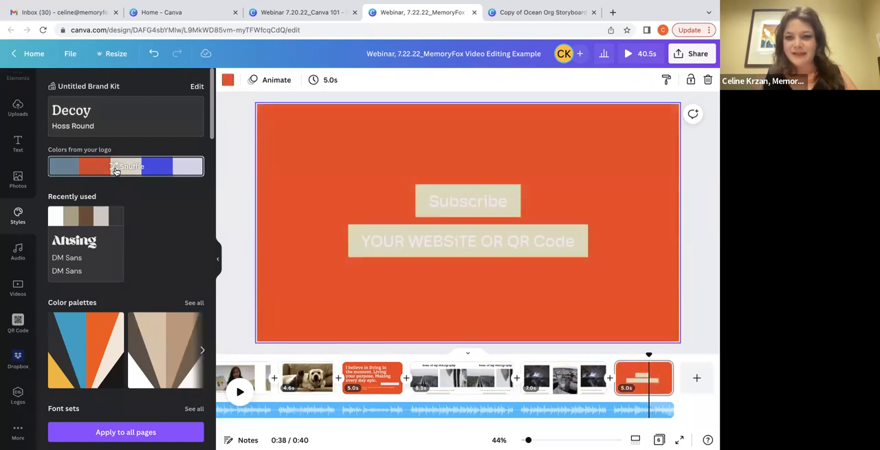
Recolor both text lines on the last page to the document's orange
{"action": "left_click", "coordinate": [411, 254]}
{"action": "key", "text": "ctrl+a"}
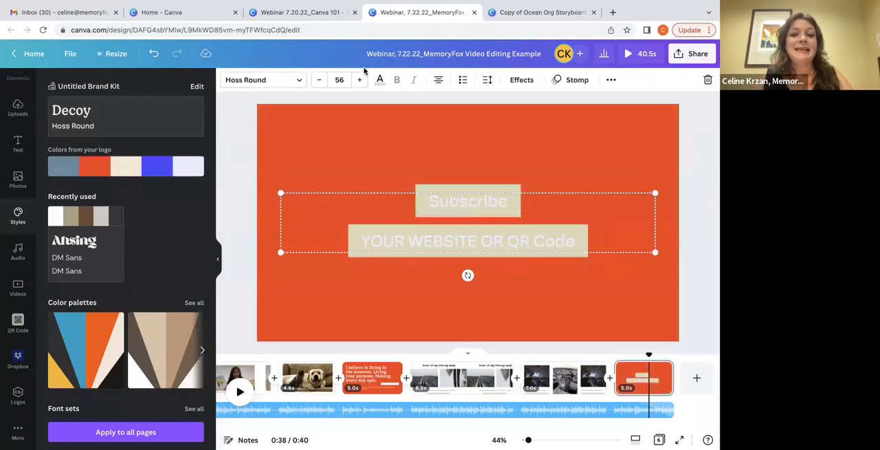
{"action": "left_click", "coordinate": [380, 80]}
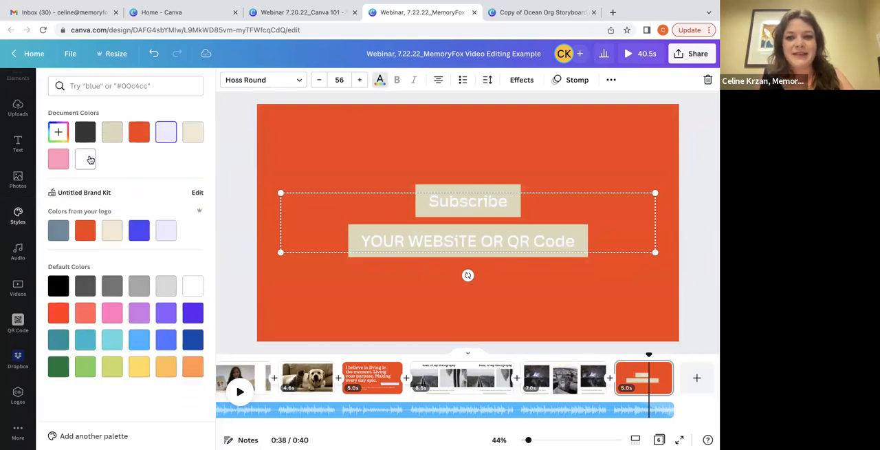
{"action": "left_click", "coordinate": [135, 140]}
{"action": "left_click", "coordinate": [233, 210]}
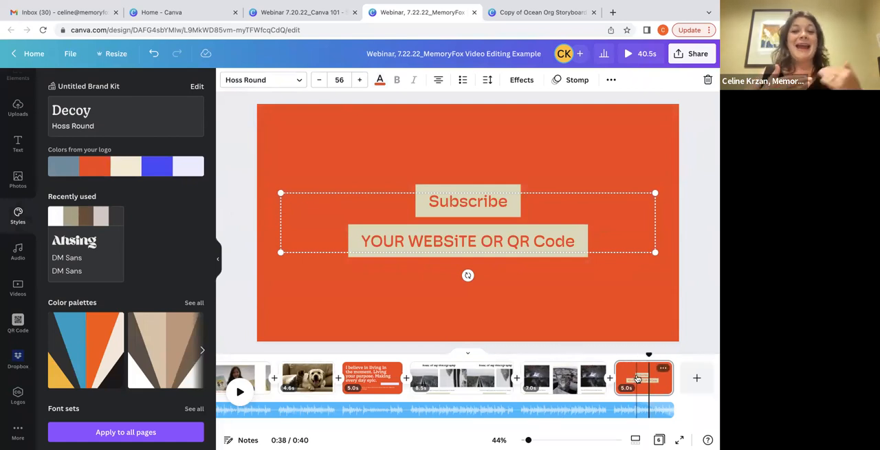
{"action": "left_click", "coordinate": [540, 320]}
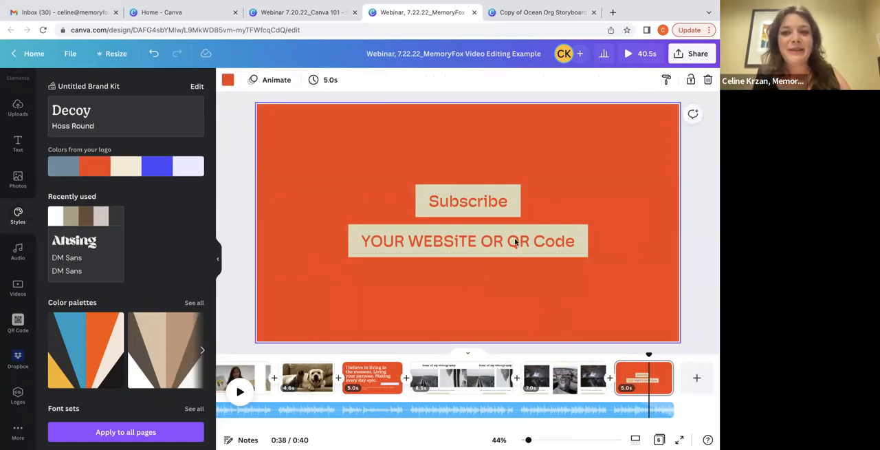
Try the Rise page animation on the last page and settle on Pan
{"action": "left_click", "coordinate": [268, 82]}
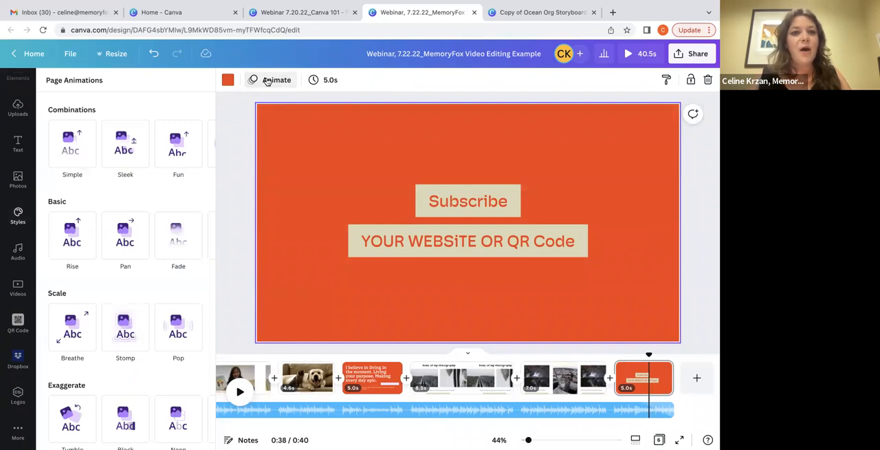
{"action": "left_click", "coordinate": [69, 153]}
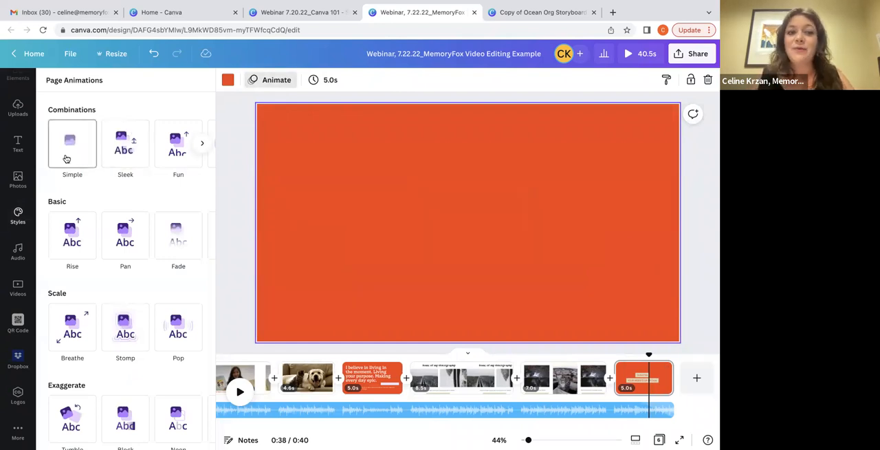
{"action": "left_click", "coordinate": [60, 235]}
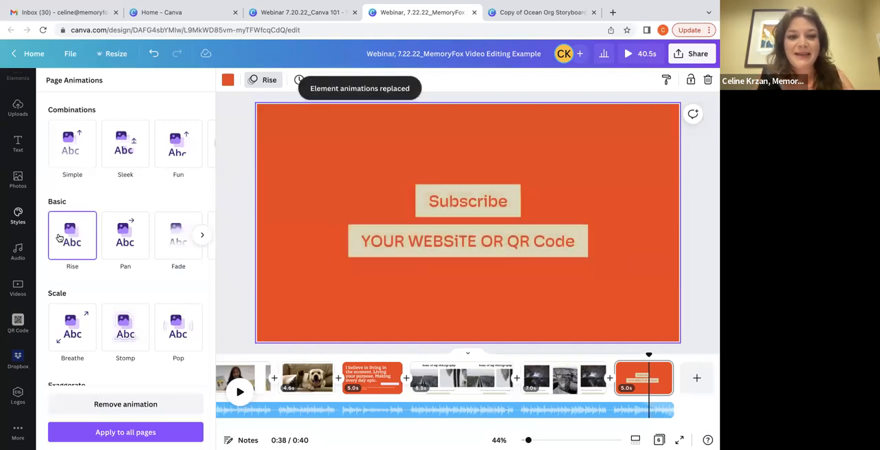
{"action": "left_click", "coordinate": [134, 246]}
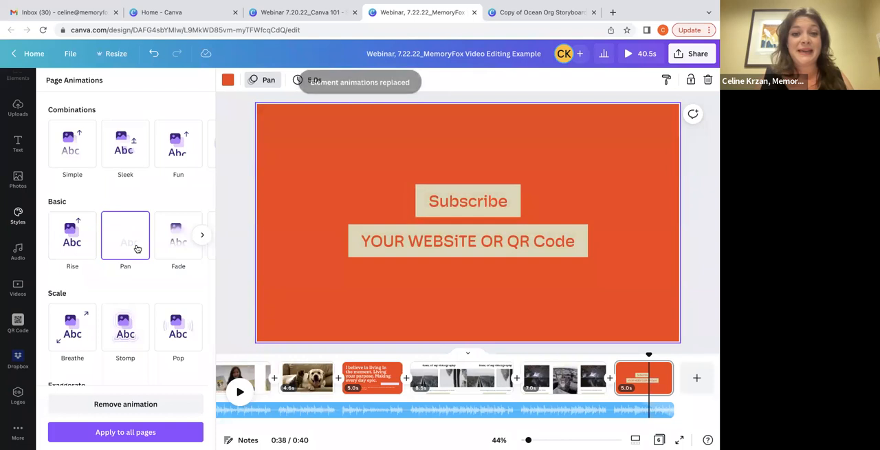
Add a Line Wipe transition between the nature and landscape page and the last page, after trying Dissolve
{"action": "right_click", "coordinate": [561, 387]}
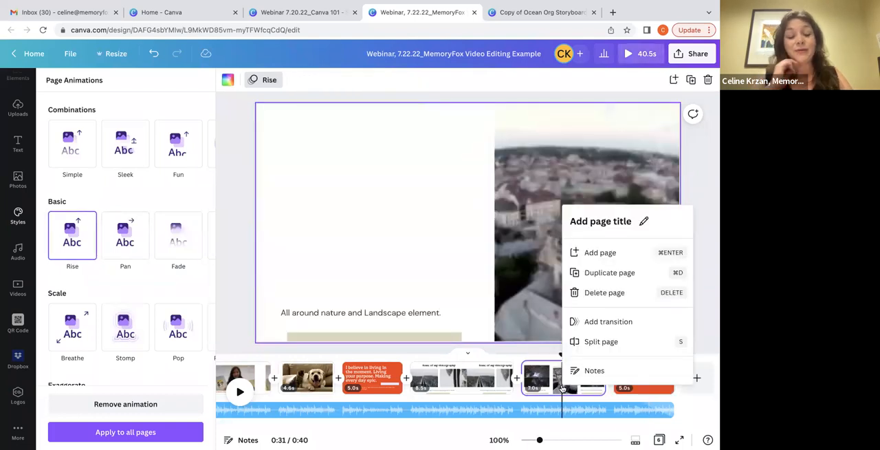
{"action": "left_click", "coordinate": [568, 323]}
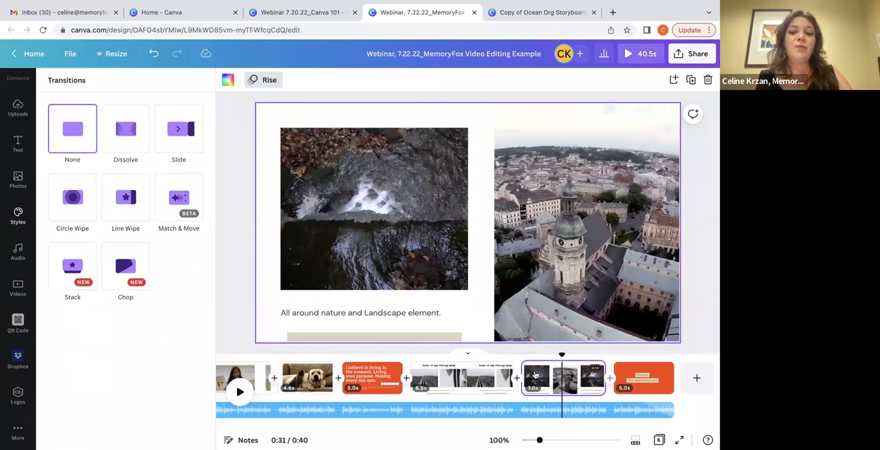
{"action": "right_click", "coordinate": [575, 369]}
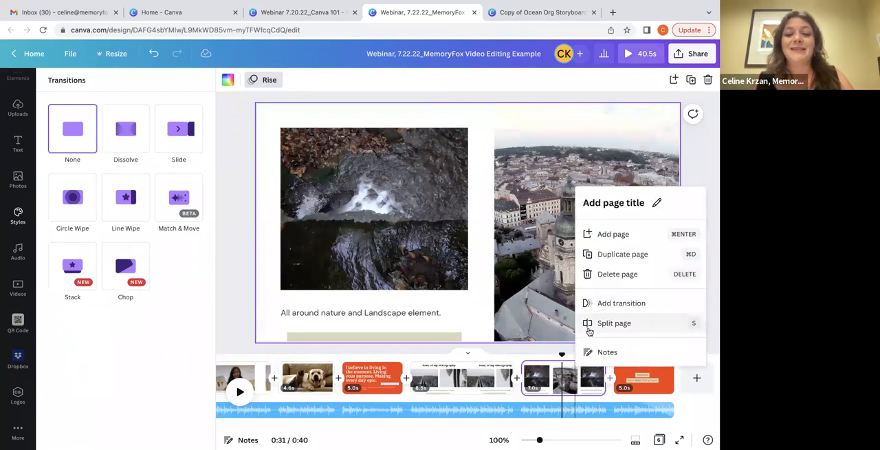
{"action": "left_click", "coordinate": [125, 134]}
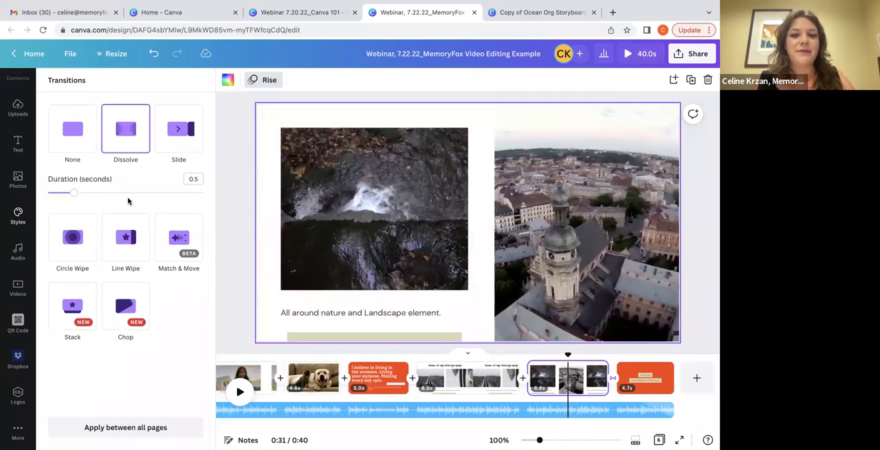
{"action": "left_click", "coordinate": [118, 244]}
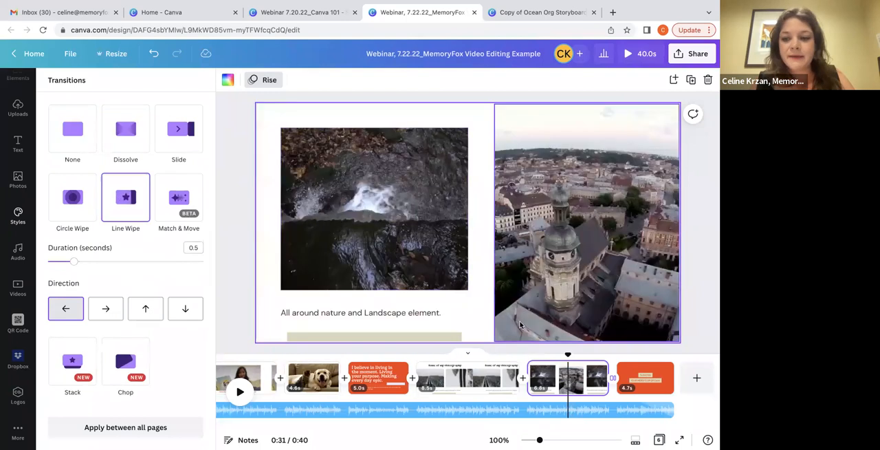
Play the video from the start of the nature and landscape page to check the transition into the closing page
{"action": "left_click_drag", "start_coordinate": [567, 353], "coordinate": [528, 354]}
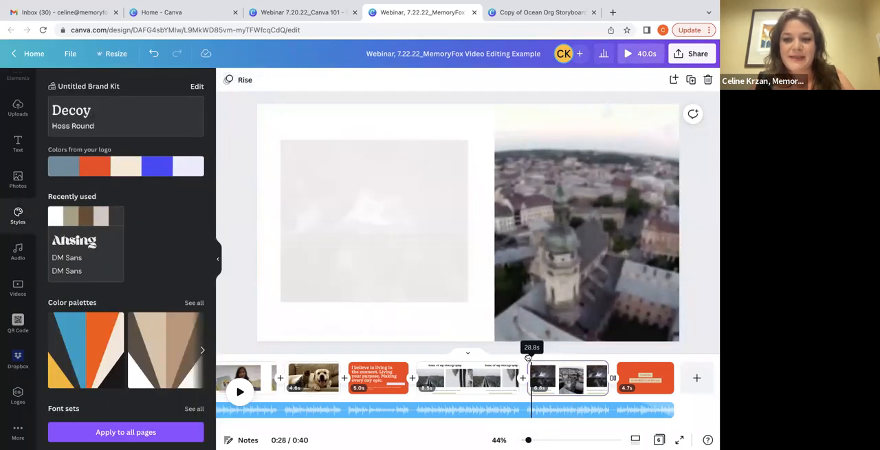
{"action": "left_click", "coordinate": [240, 391]}
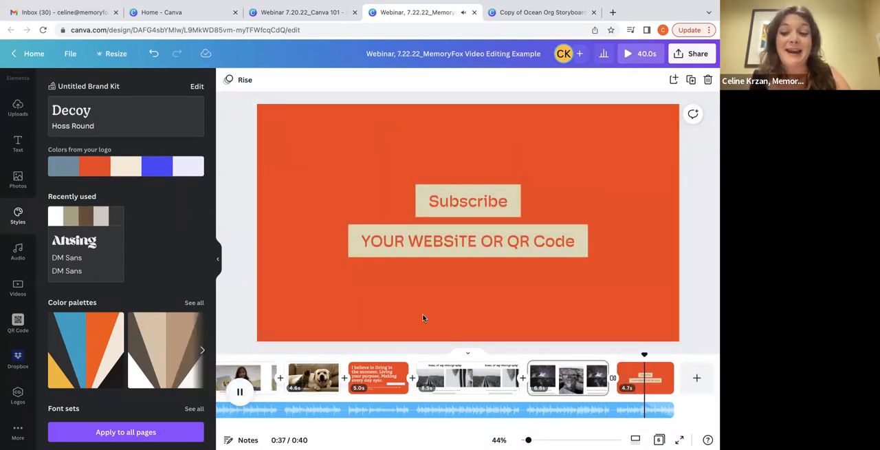
{"action": "key", "text": "space"}
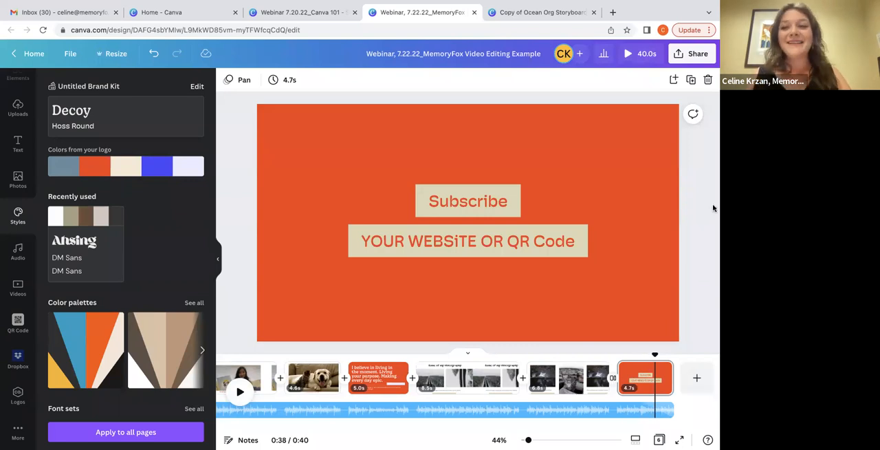
Check the 10 Video editing skills slide in the Canva 101 presentation, and view the video's social sharing options
{"action": "left_click", "coordinate": [319, 12]}
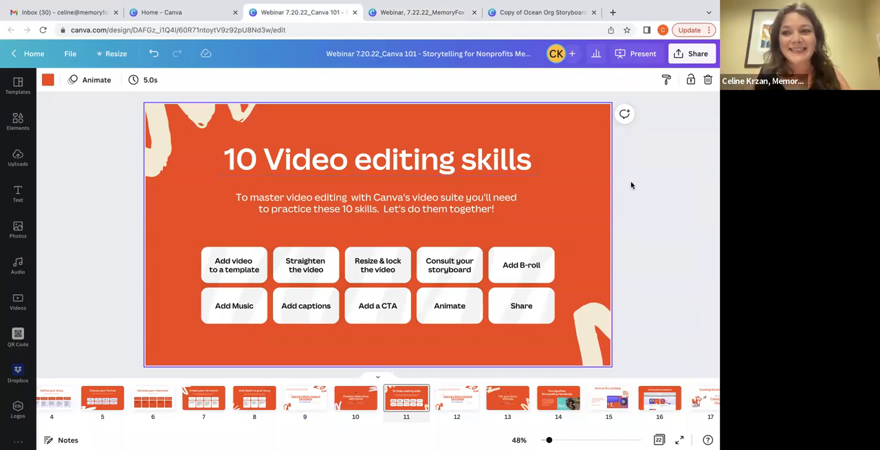
{"action": "left_click", "coordinate": [411, 12]}
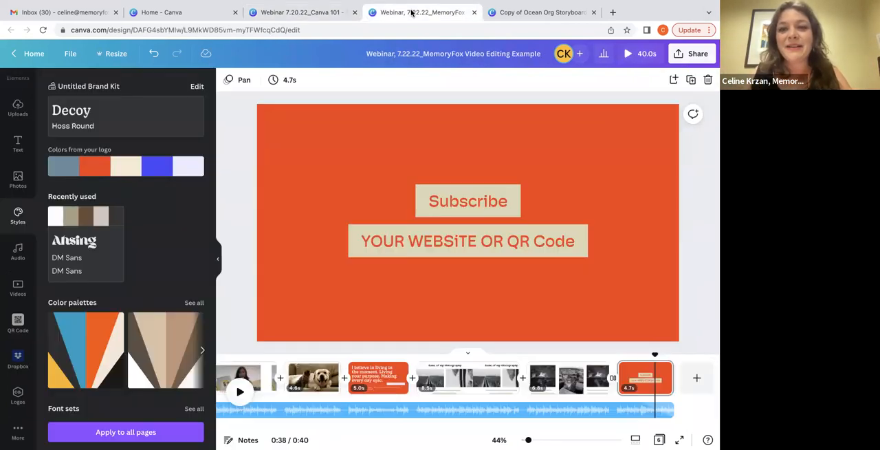
{"action": "left_click", "coordinate": [698, 54]}
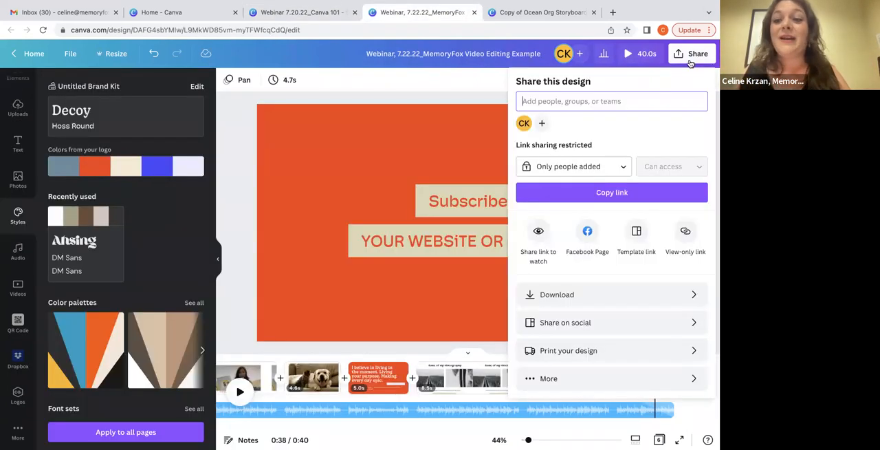
{"action": "left_click", "coordinate": [543, 321]}
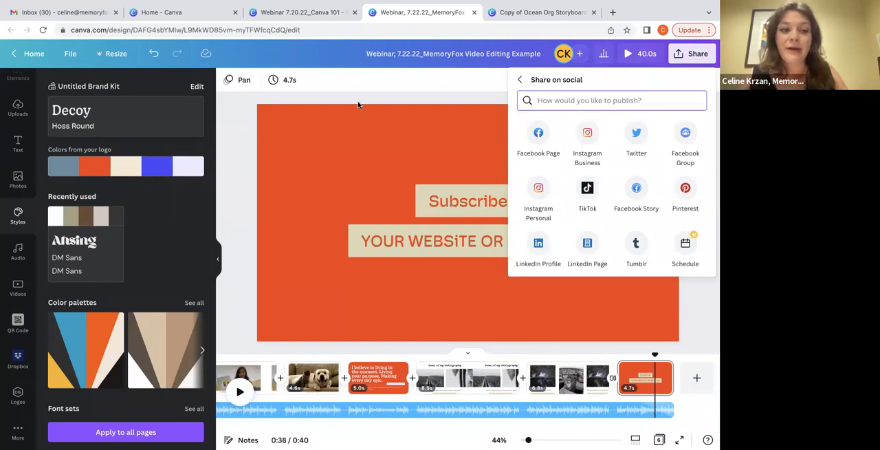
{"action": "left_click", "coordinate": [18, 251]}
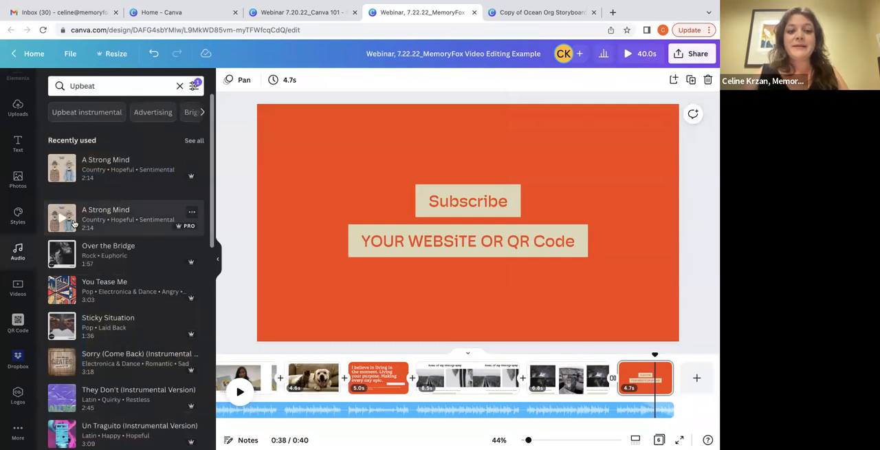
{"action": "left_click", "coordinate": [177, 229]}
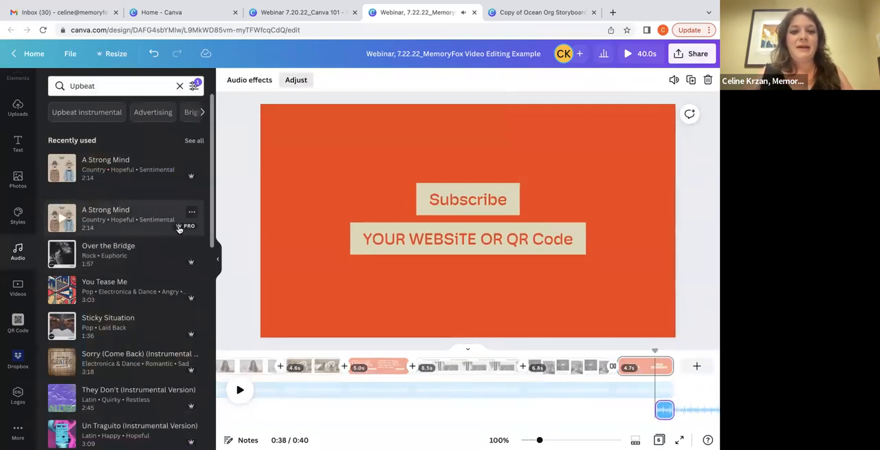
{"action": "key", "text": "Delete"}
{"action": "left_click", "coordinate": [664, 410]}
{"action": "key", "text": "Delete"}
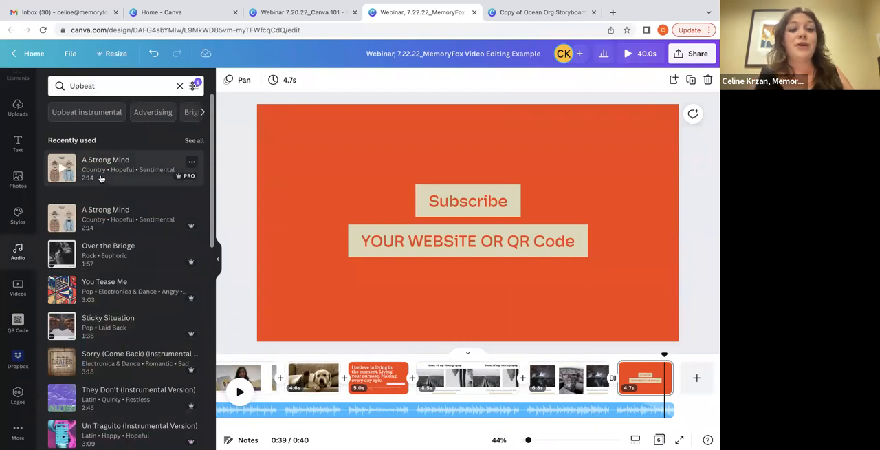
Look through the uploaded audio, images and videos
{"action": "left_click", "coordinate": [17, 106]}
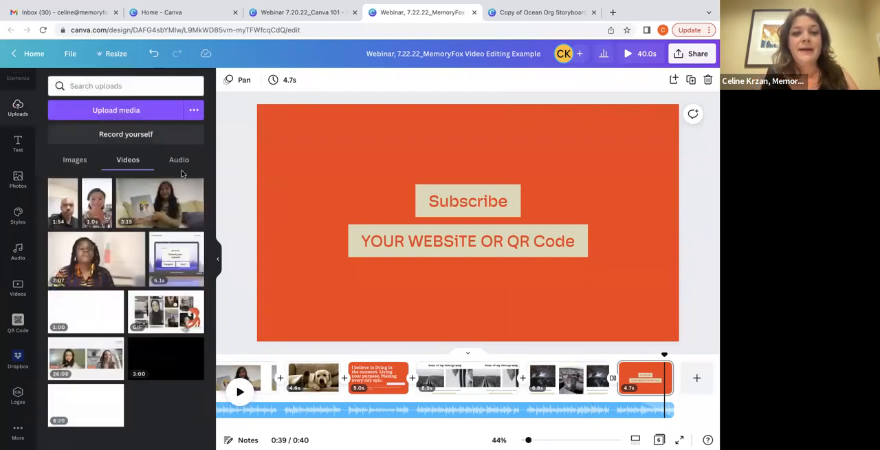
{"action": "left_click", "coordinate": [180, 163]}
{"action": "left_click", "coordinate": [77, 162]}
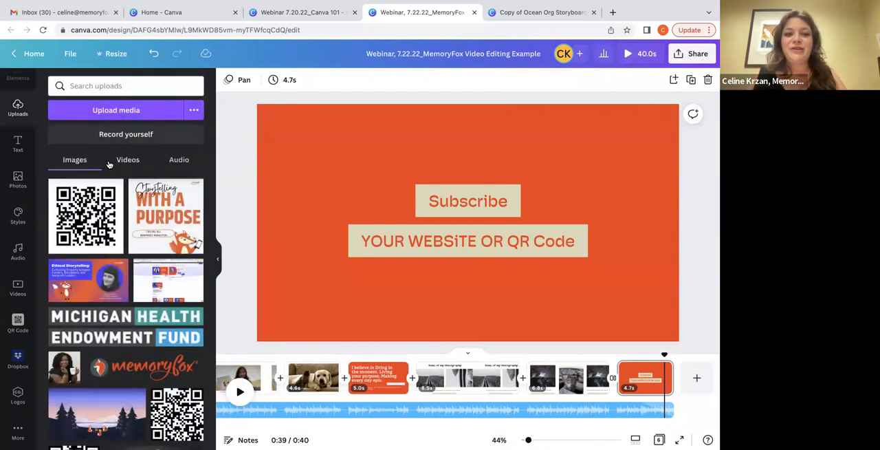
{"action": "left_click", "coordinate": [107, 163]}
View the video's sharing and download options, and return to the Canva 101 presentation
{"action": "left_click", "coordinate": [690, 58]}
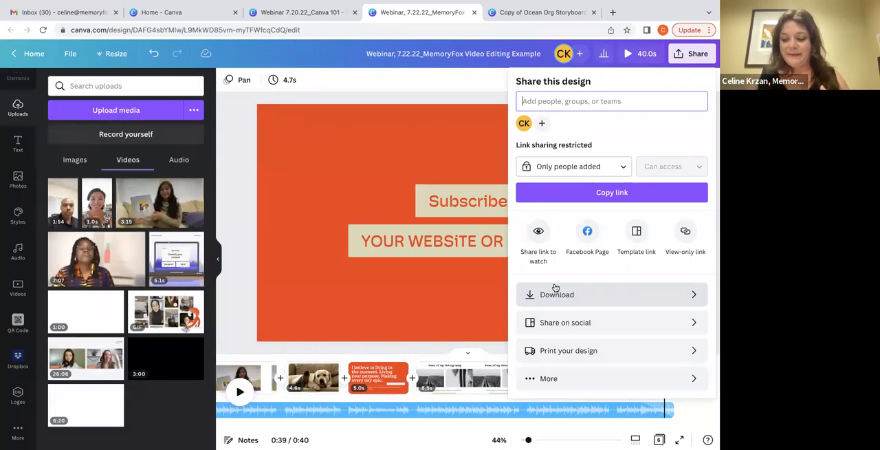
{"action": "left_click", "coordinate": [311, 13]}
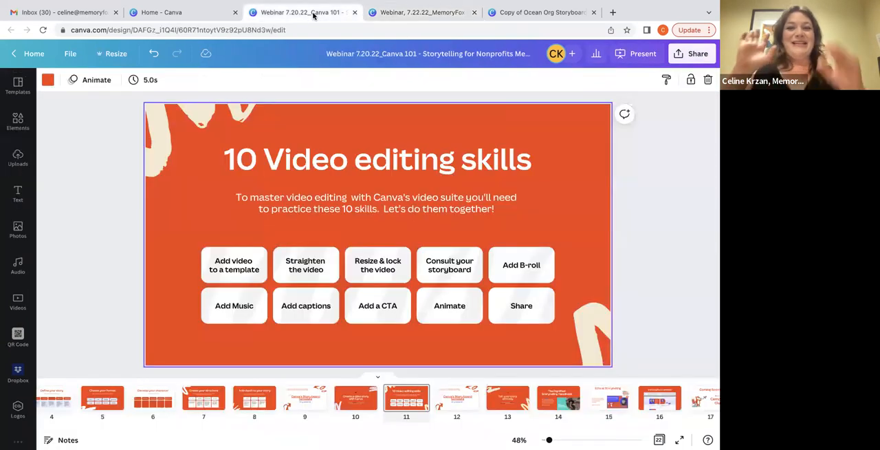